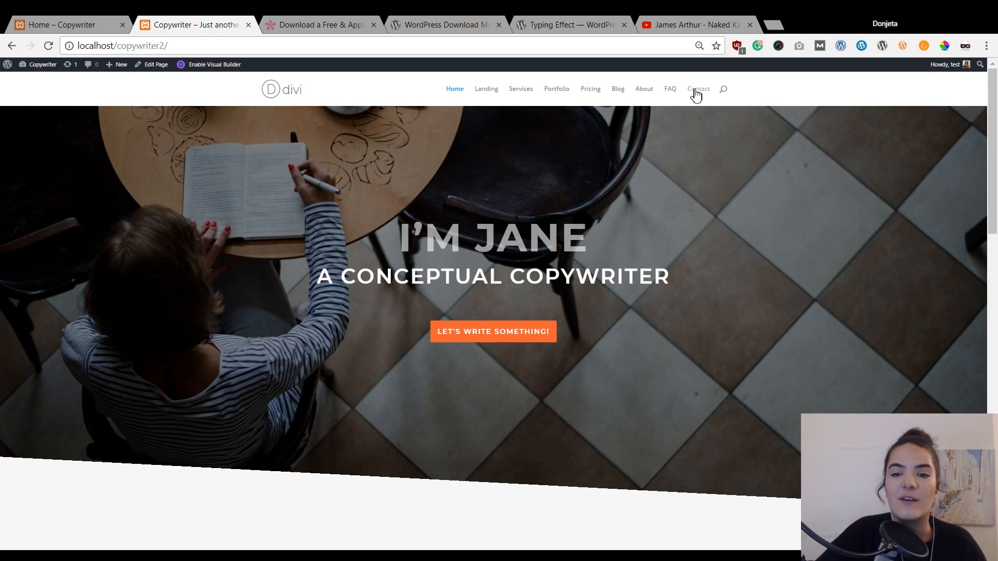
- Examine the copywriter site's home page, from the hero section through My Services to the About Me section
scroll(468, 139, down, 5)
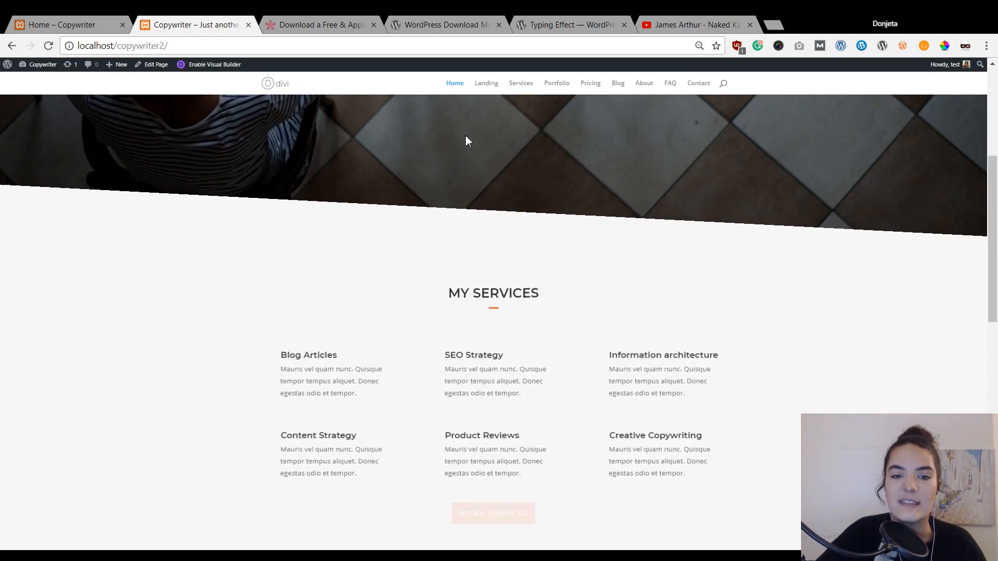
scroll(467, 138, up, 5)
scroll(467, 138, down, 4)
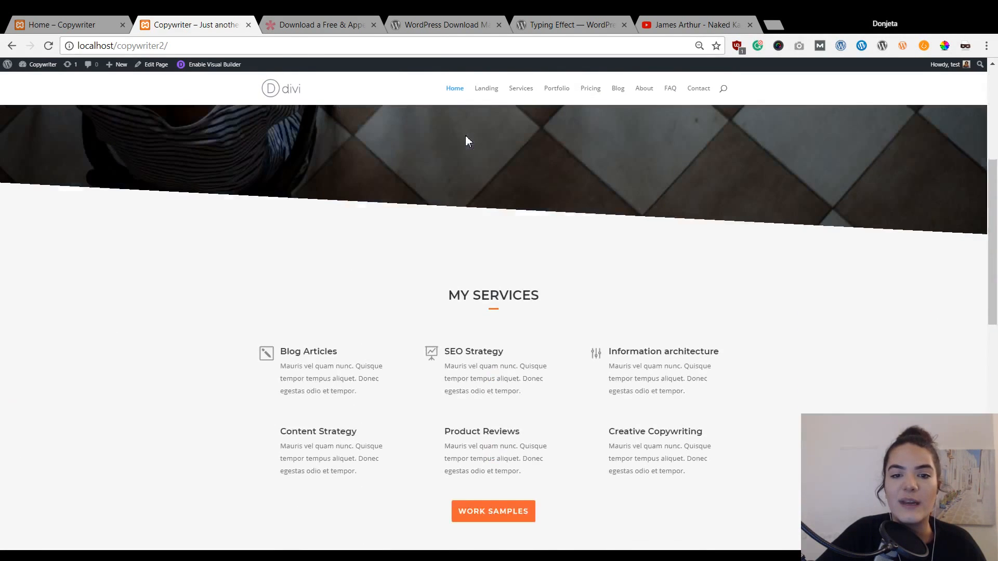
scroll(467, 138, down, 5)
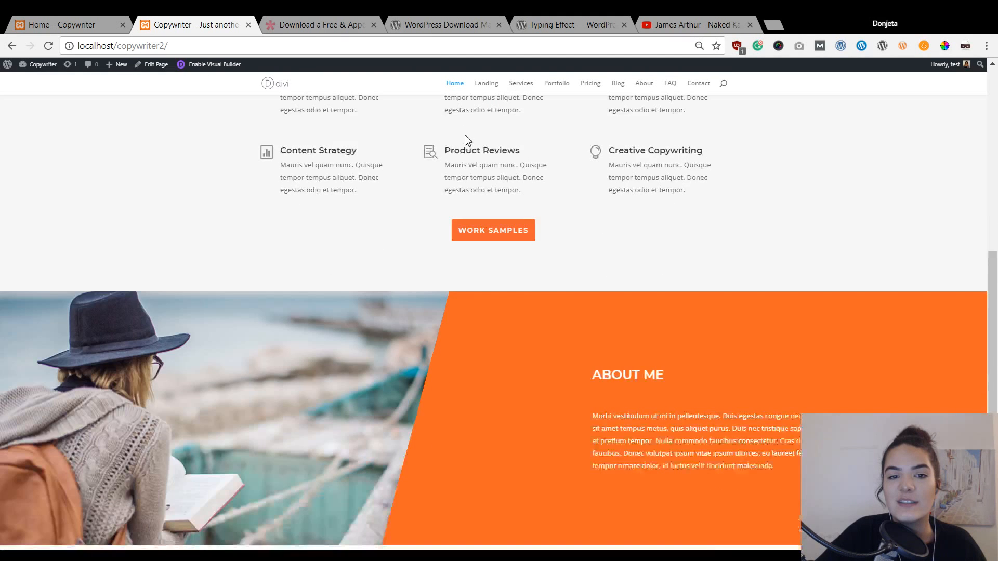
scroll(466, 138, down, 5)
scroll(619, 312, up, 12)
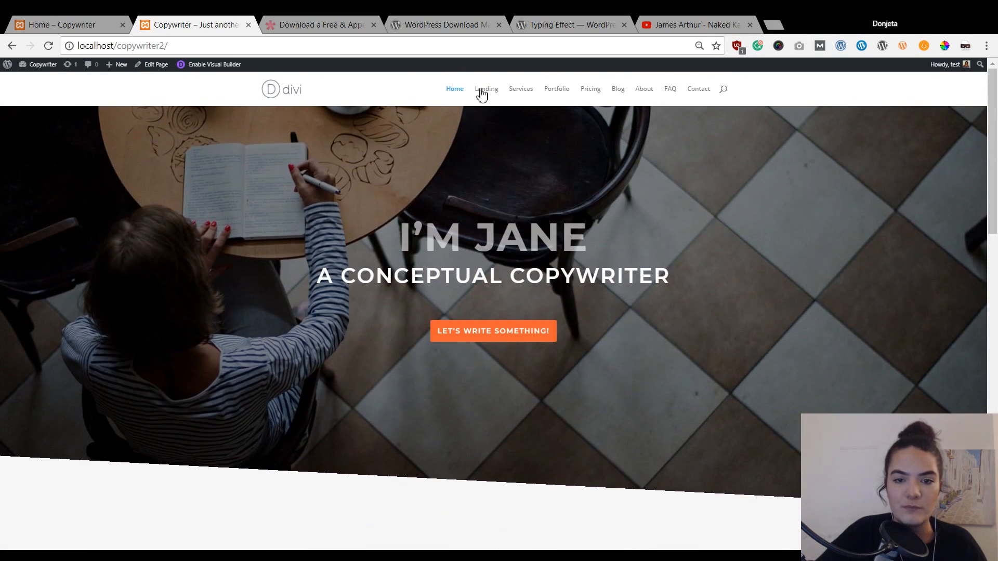
- Open the Landing page and review its service, content priority, call-to-action and contact form sections
click(481, 91)
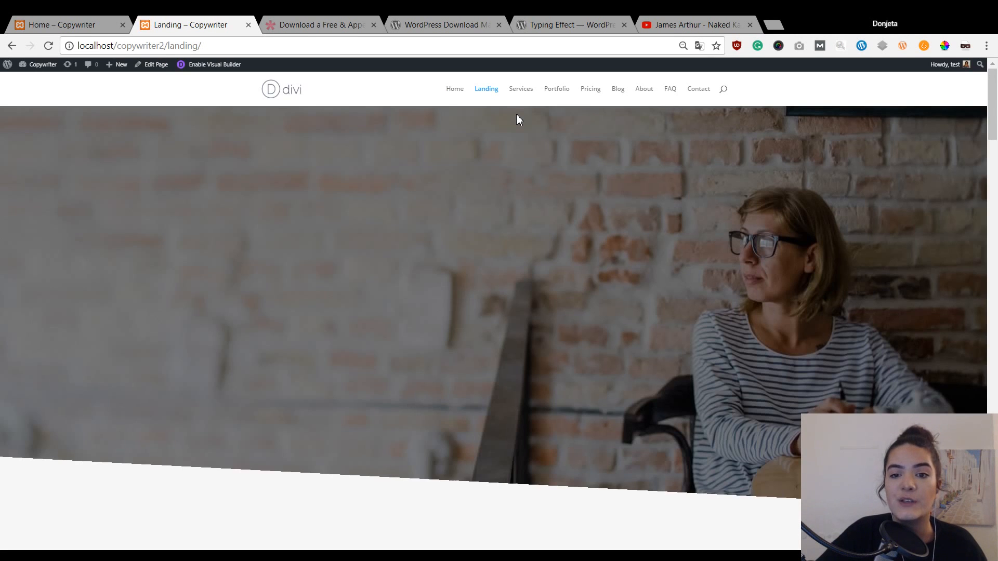
scroll(516, 119, down, 2)
scroll(518, 119, down, 13)
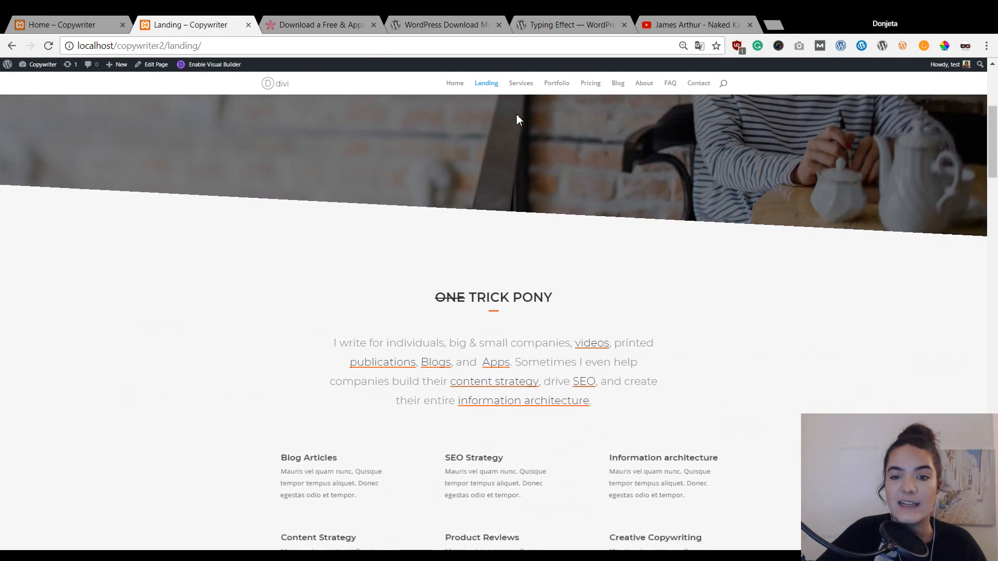
scroll(517, 119, down, 10)
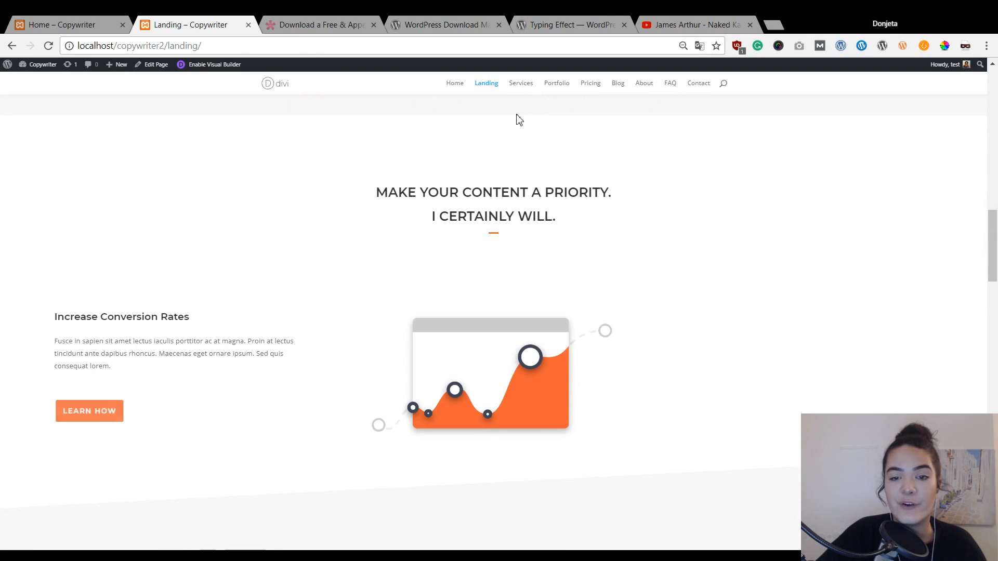
scroll(519, 119, down, 8)
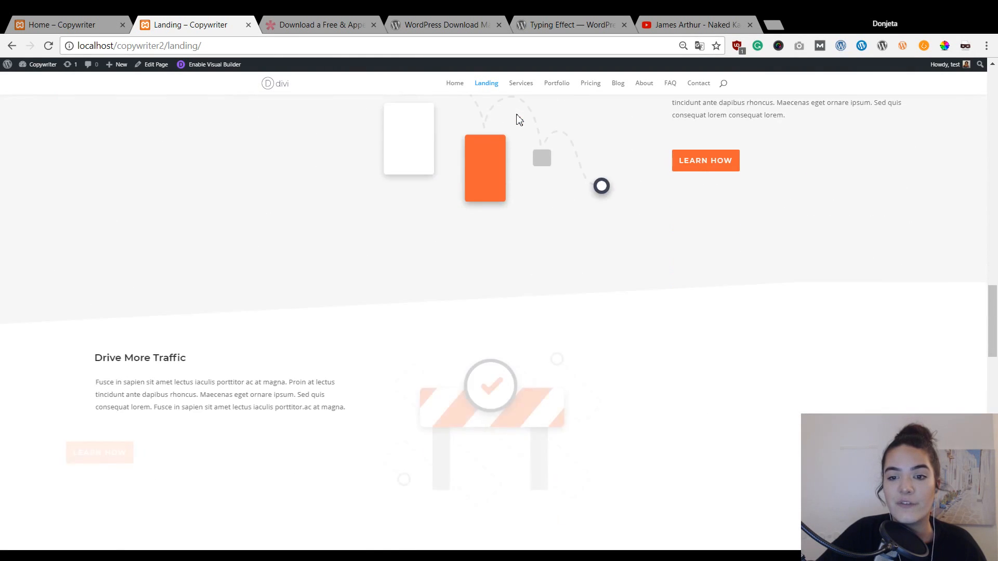
scroll(517, 119, down, 10)
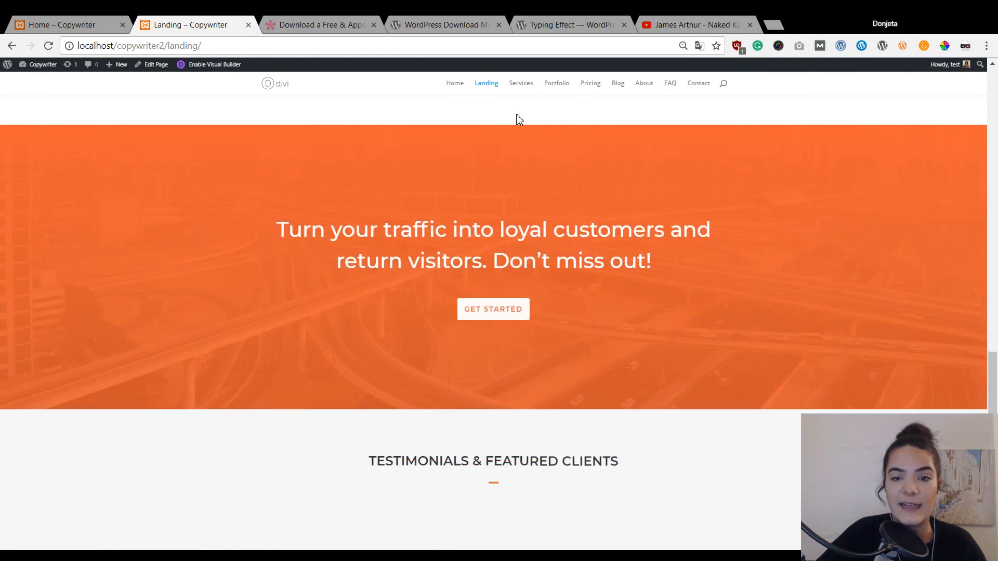
scroll(519, 119, down, 4)
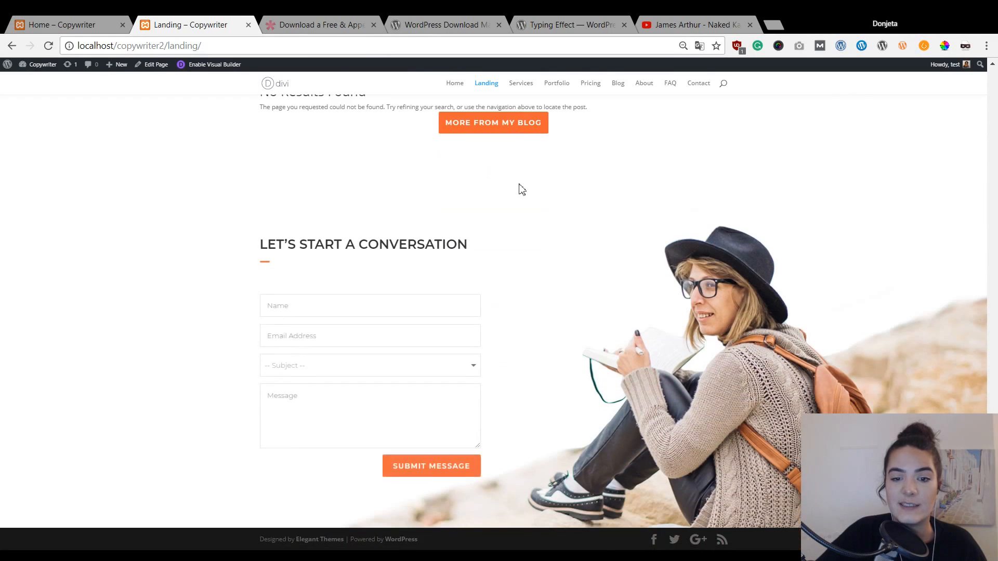
scroll(518, 122, up, 20)
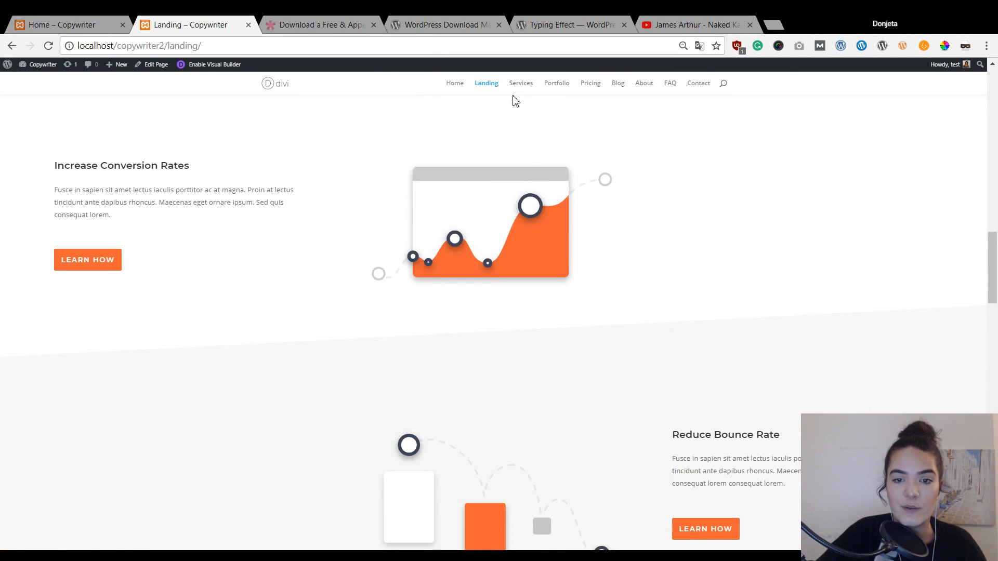
- Open the Services page and review the service overview, the detailed service descriptions and the testimonial section
click(517, 84)
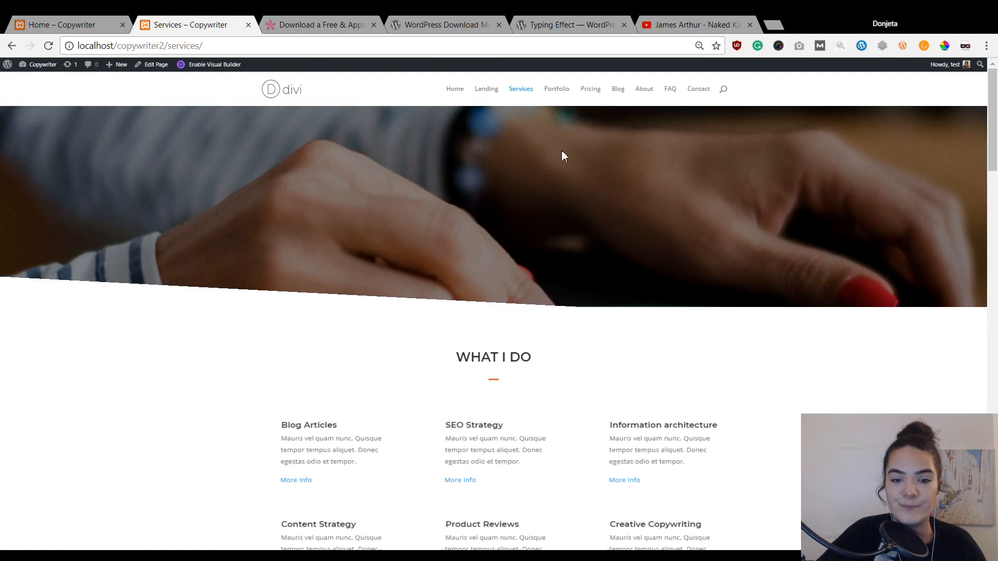
scroll(562, 151, down, 6)
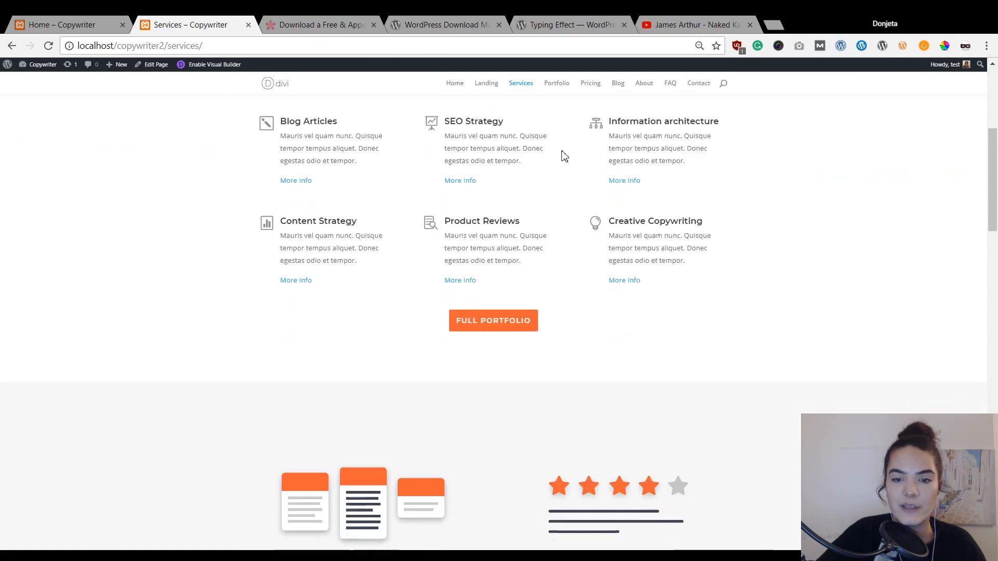
scroll(564, 156, down, 13)
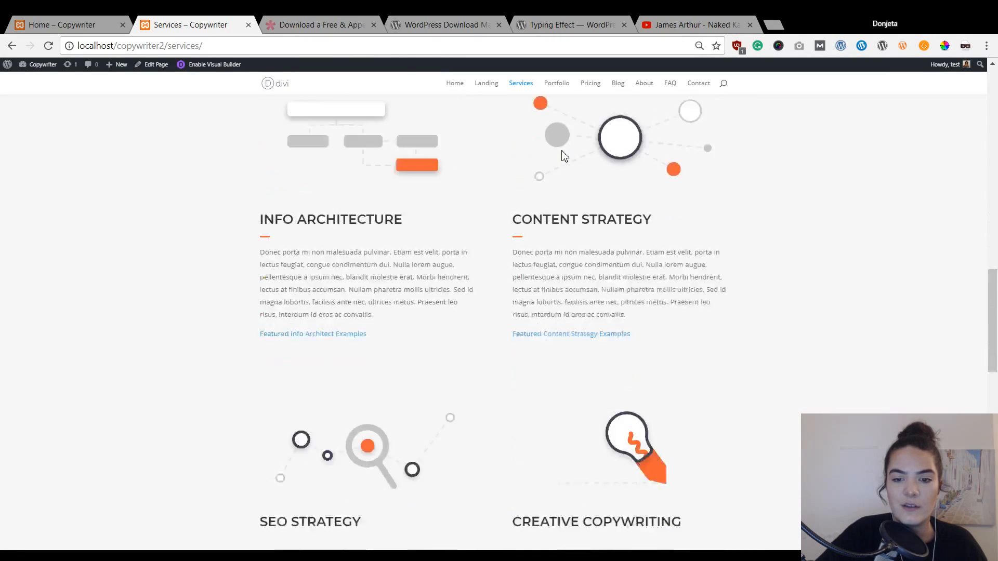
scroll(564, 156, down, 11)
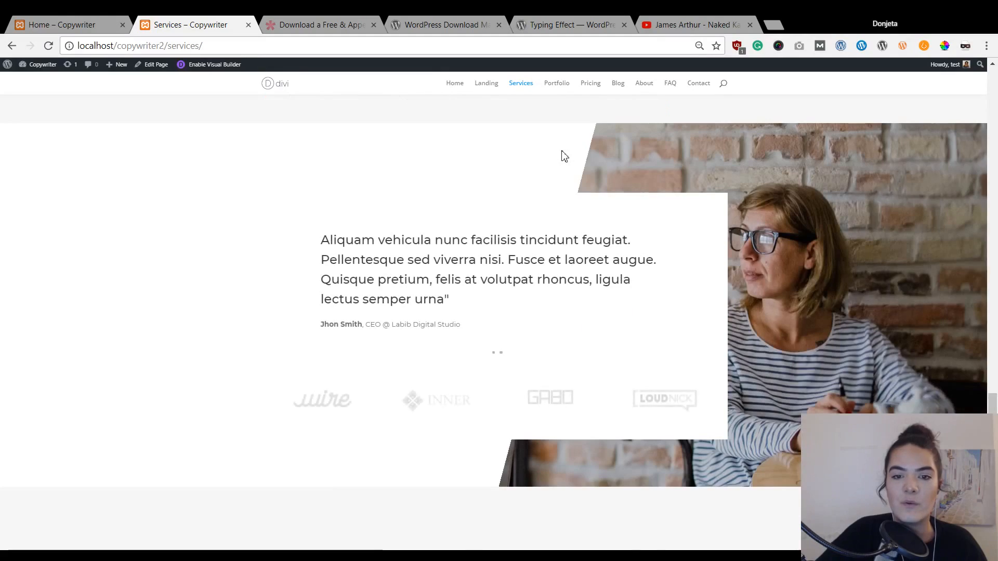
scroll(564, 156, down, 4)
scroll(564, 156, up, 15)
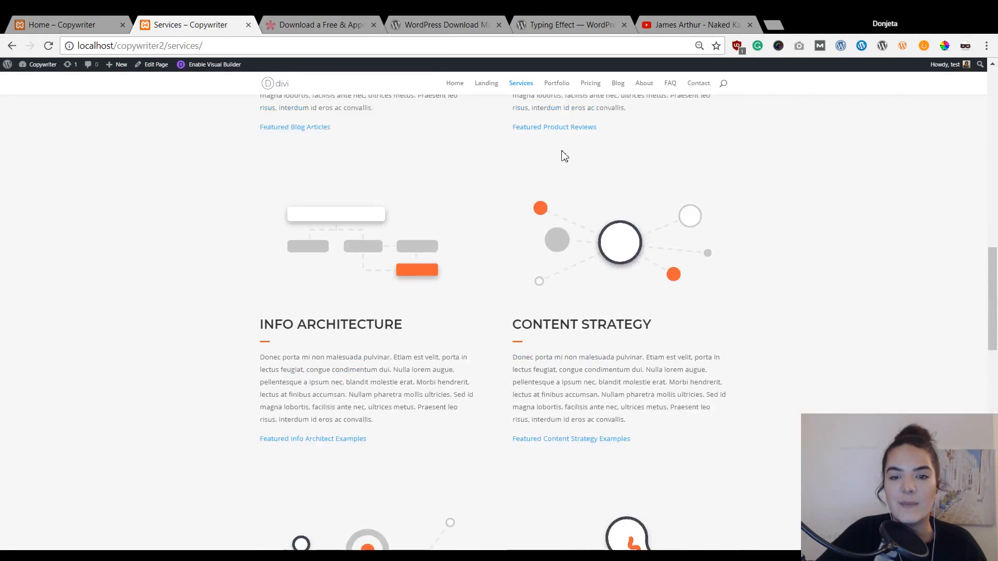
scroll(564, 156, up, 18)
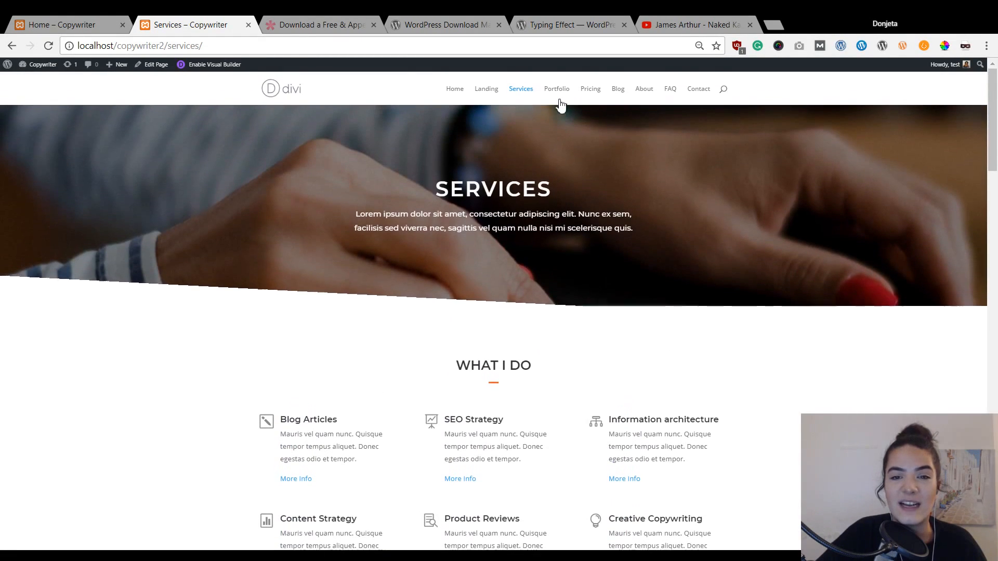
- Open the Portfolio page and examine the featured project, the quote section and the project grid
click(557, 94)
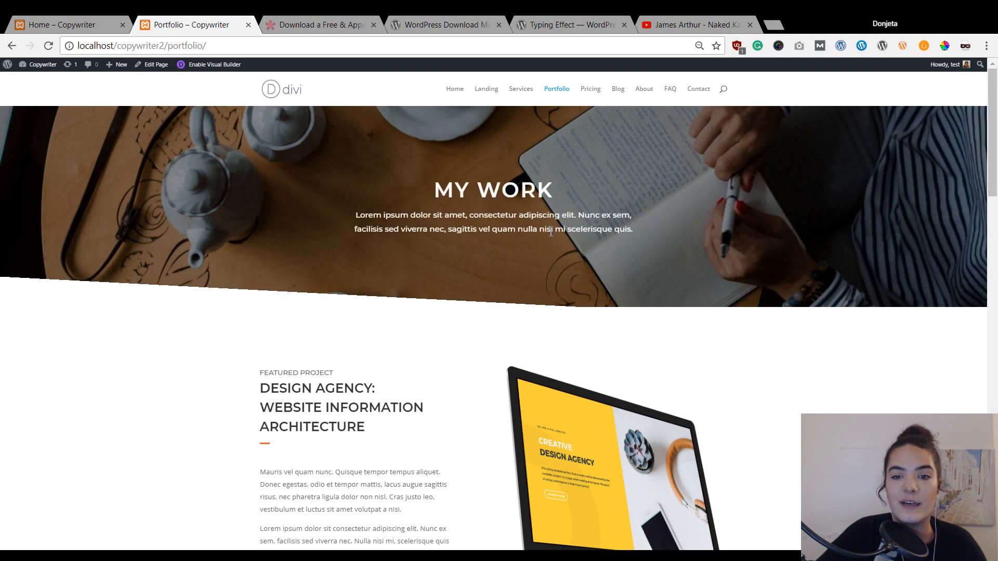
scroll(513, 254, down, 8)
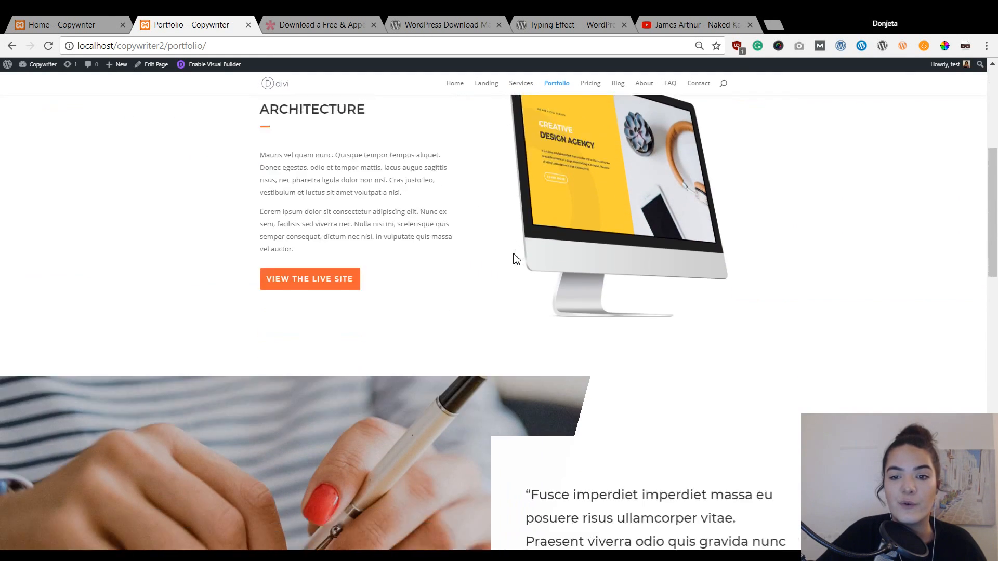
scroll(516, 258, down, 12)
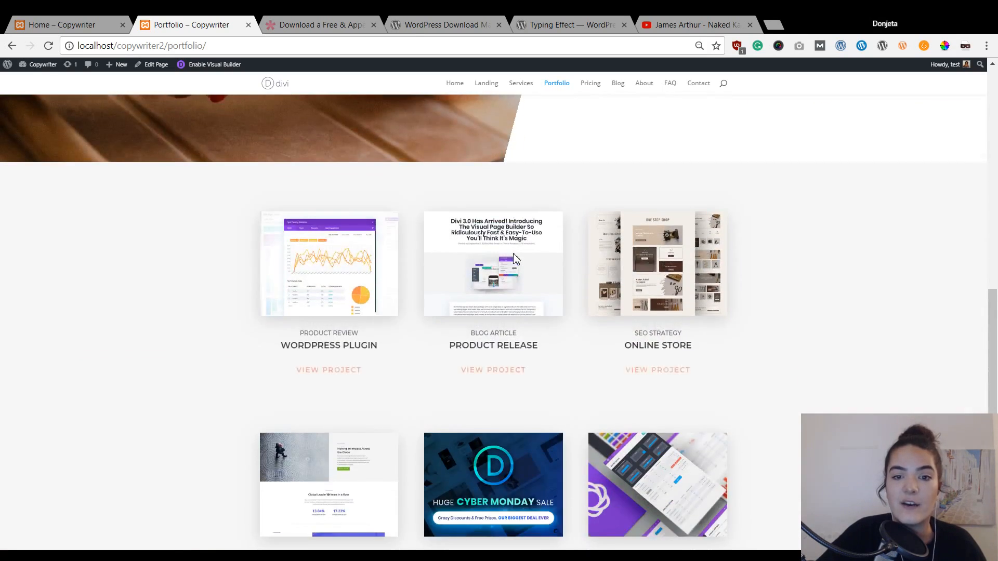
scroll(515, 258, down, 4)
scroll(515, 258, up, 20)
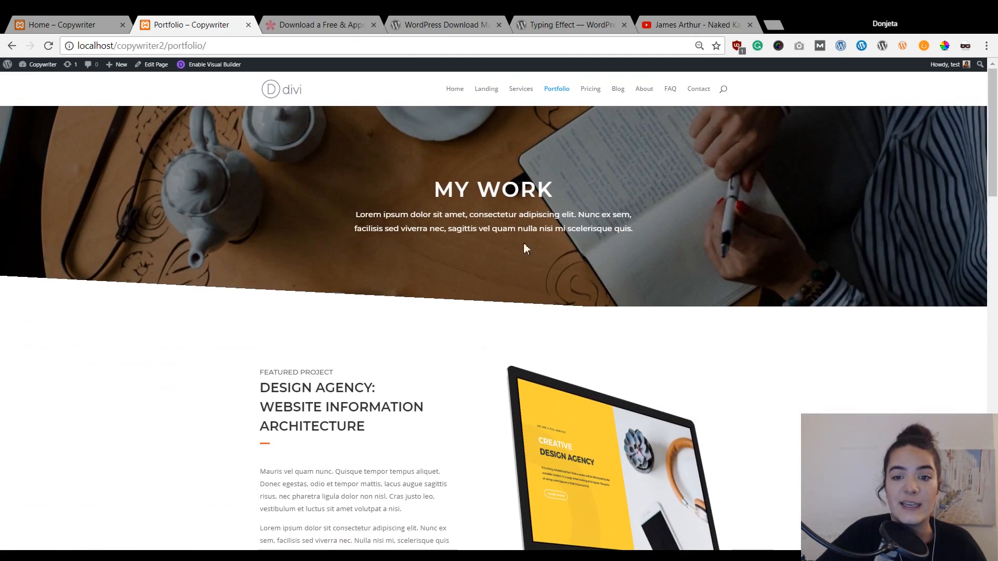
- Review the Pricing page's standard packages, quote banner and testimonials, and view the Blog page down to its subscribe form
click(585, 92)
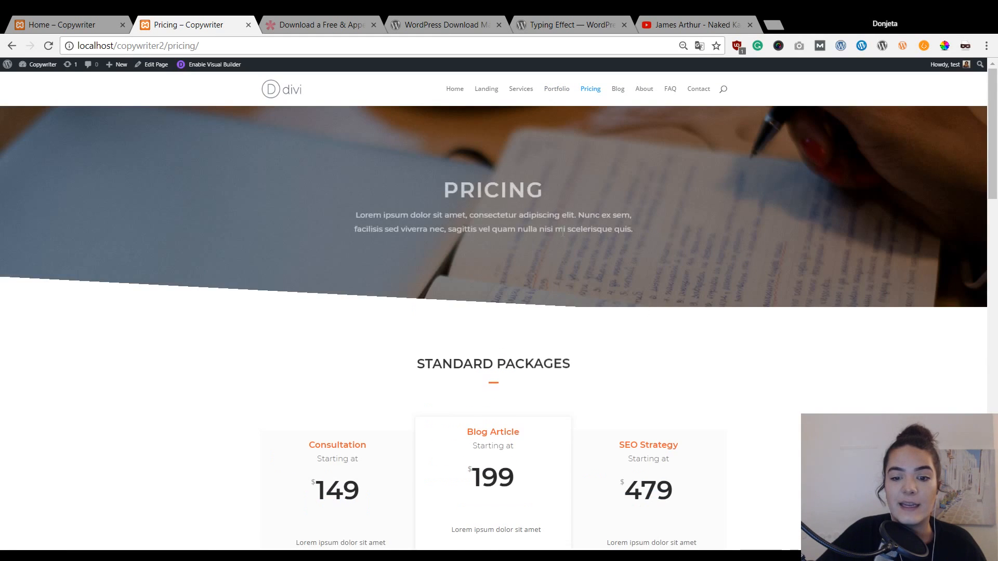
scroll(563, 232, down, 5)
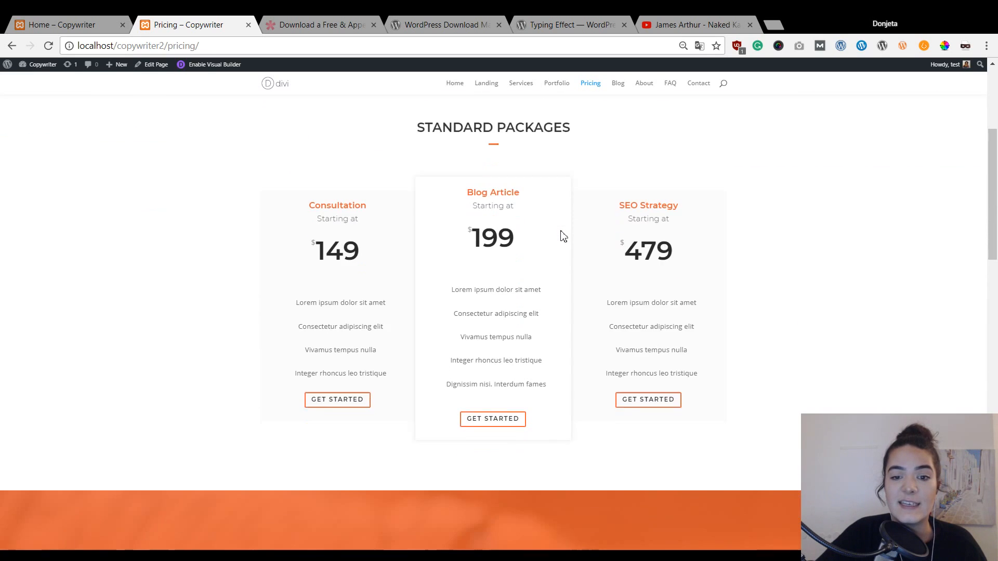
scroll(563, 237, down, 10)
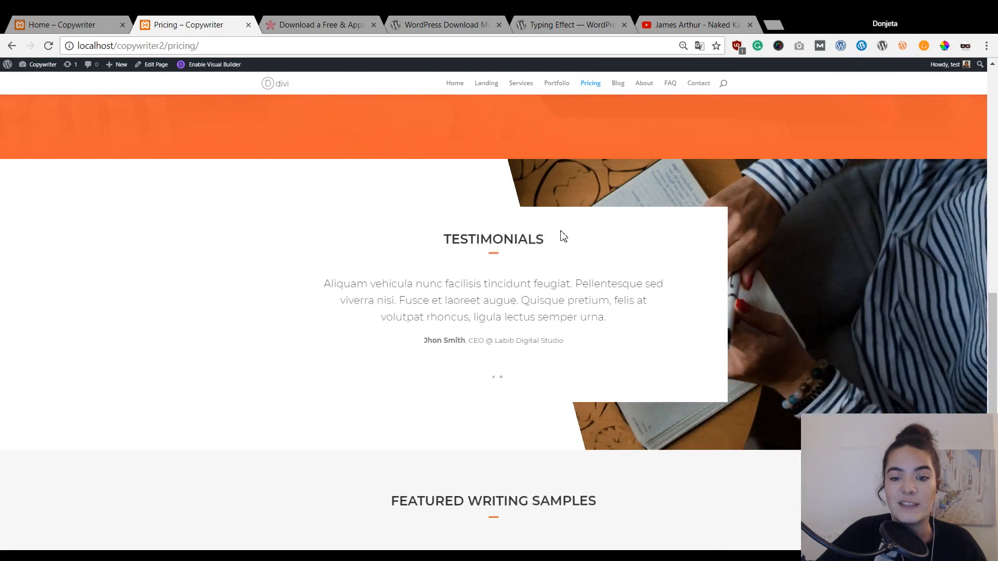
scroll(561, 234, down, 8)
scroll(561, 234, up, 12)
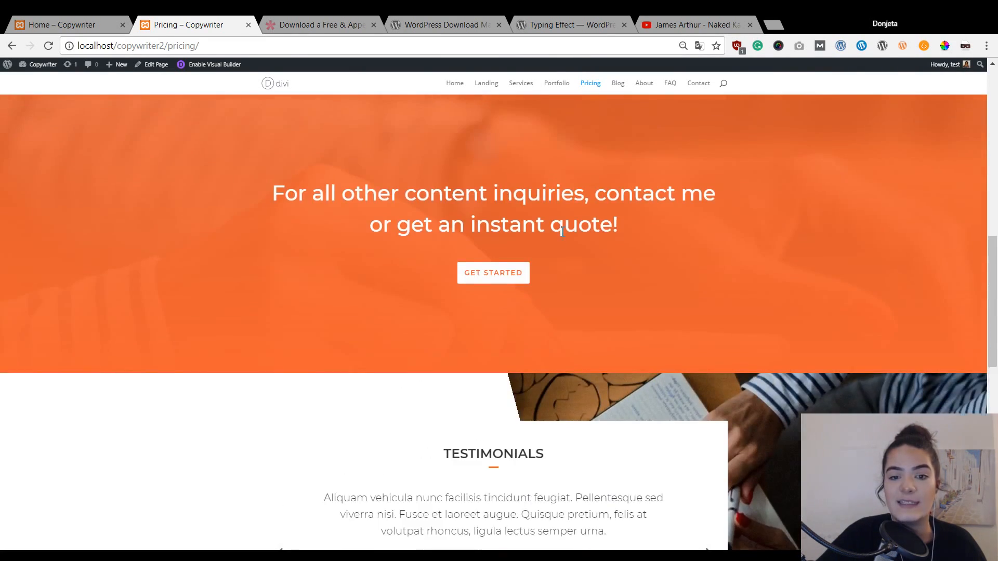
scroll(562, 232, up, 5)
click(619, 84)
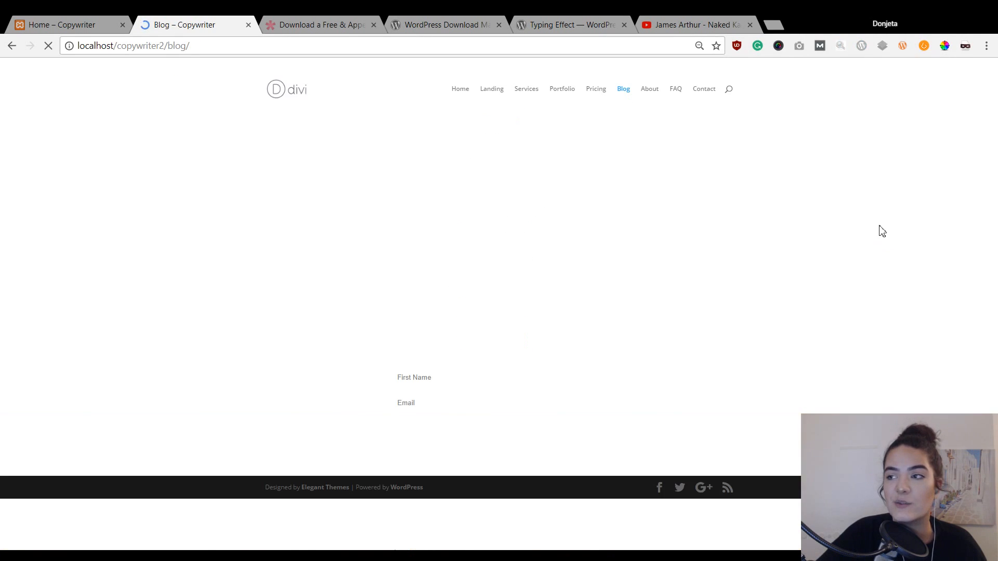
scroll(884, 182, down, 2)
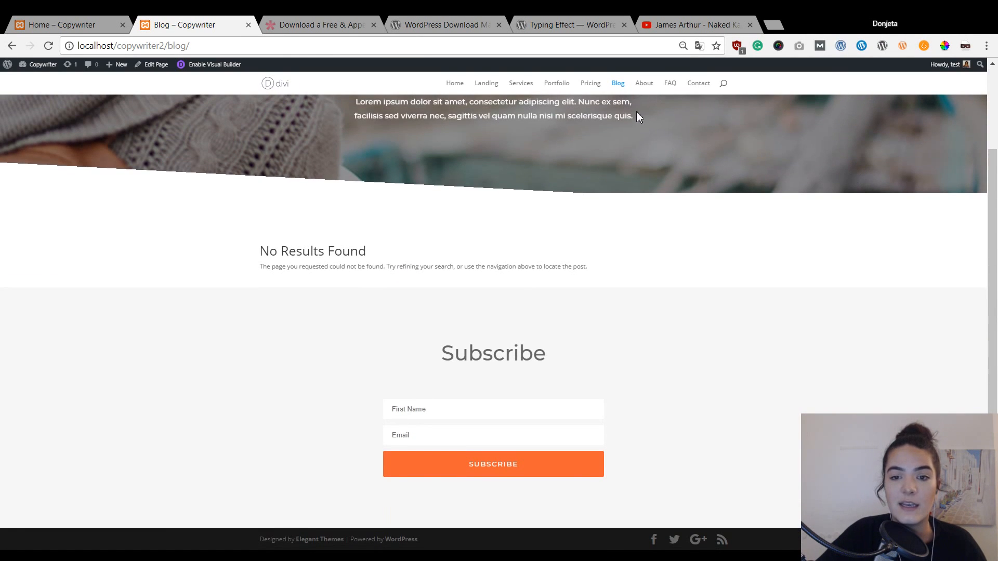
- Open the About page and examine its statistics counters, quote, My Skills section, quote request banner and contact form
click(644, 85)
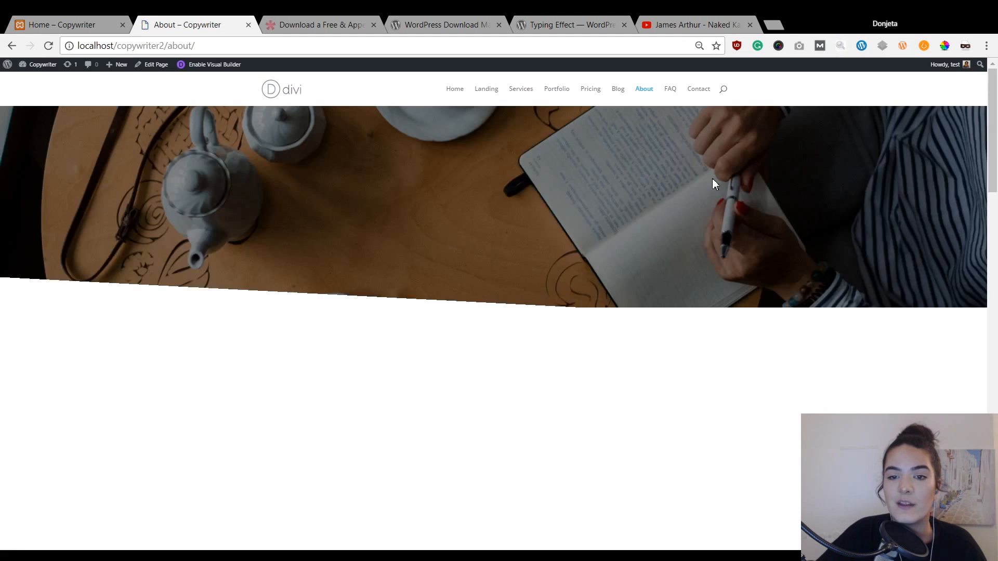
scroll(668, 197, down, 3)
scroll(668, 197, down, 2)
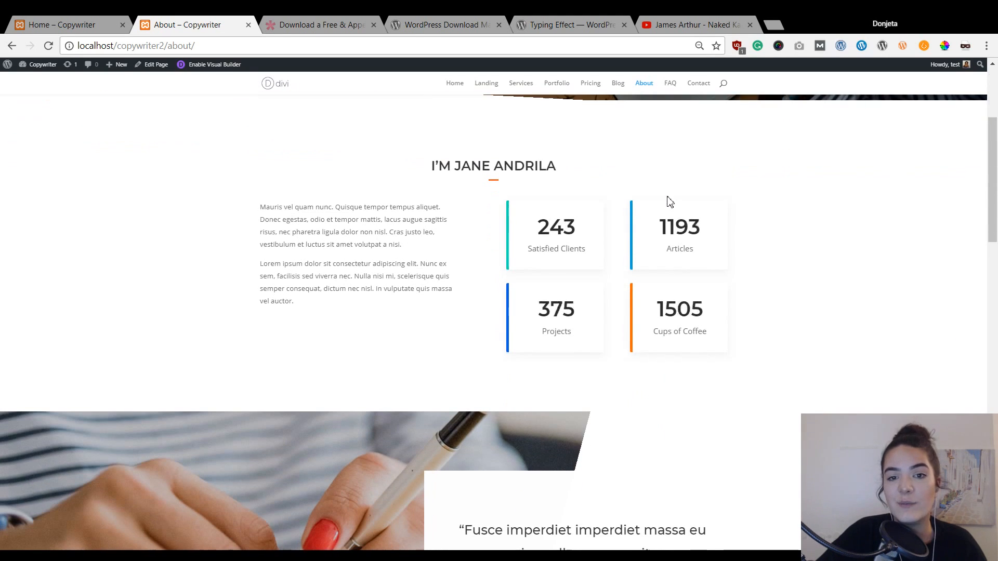
scroll(670, 203, down, 3)
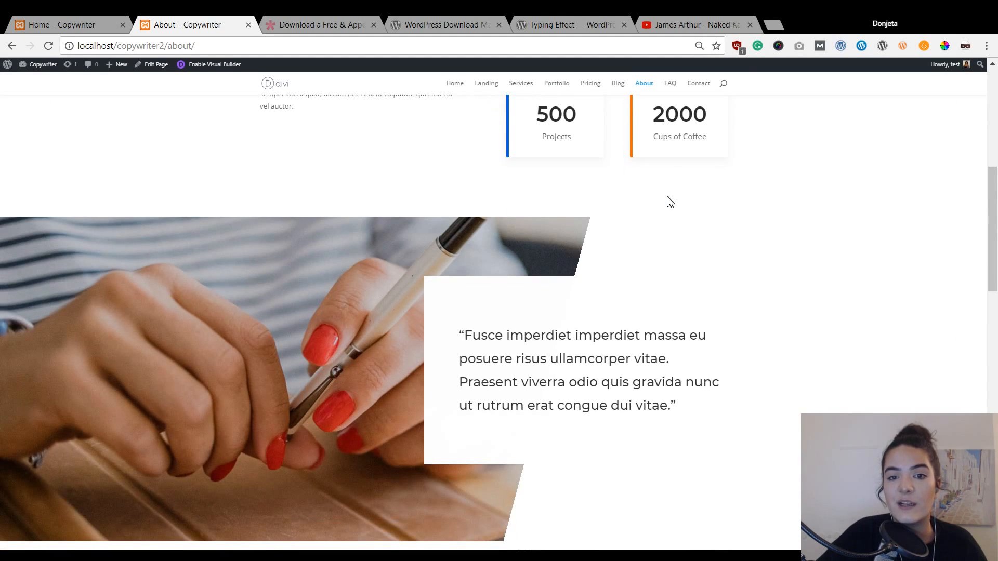
scroll(670, 202, down, 2)
scroll(670, 203, down, 2)
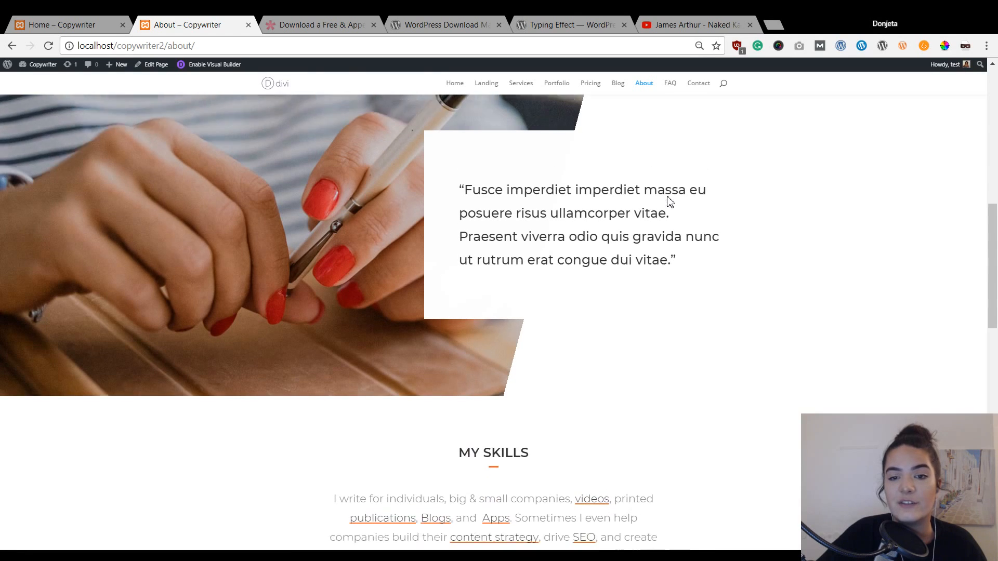
scroll(671, 202, down, 5)
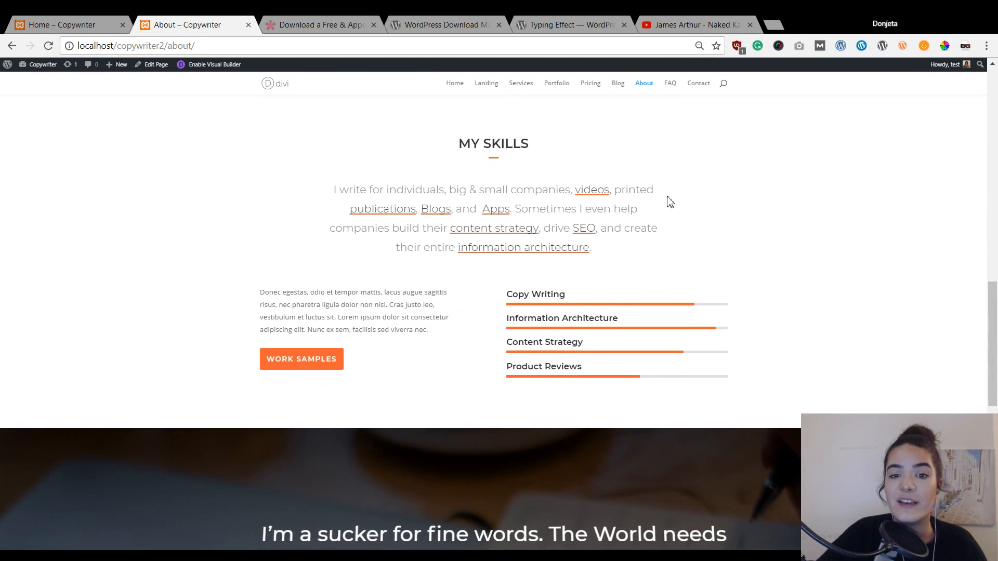
scroll(671, 202, down, 7)
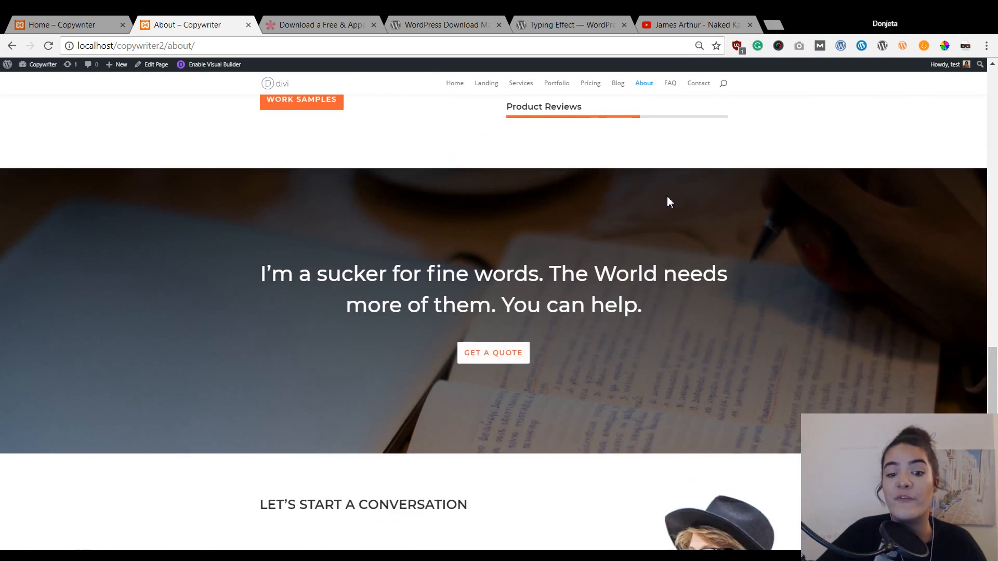
scroll(669, 200, down, 2)
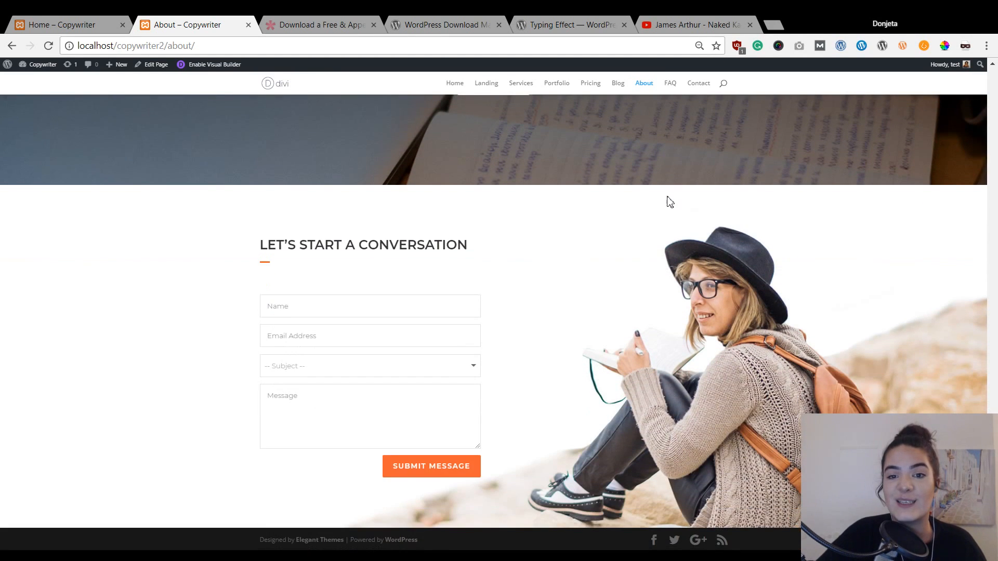
scroll(670, 202, up, 20)
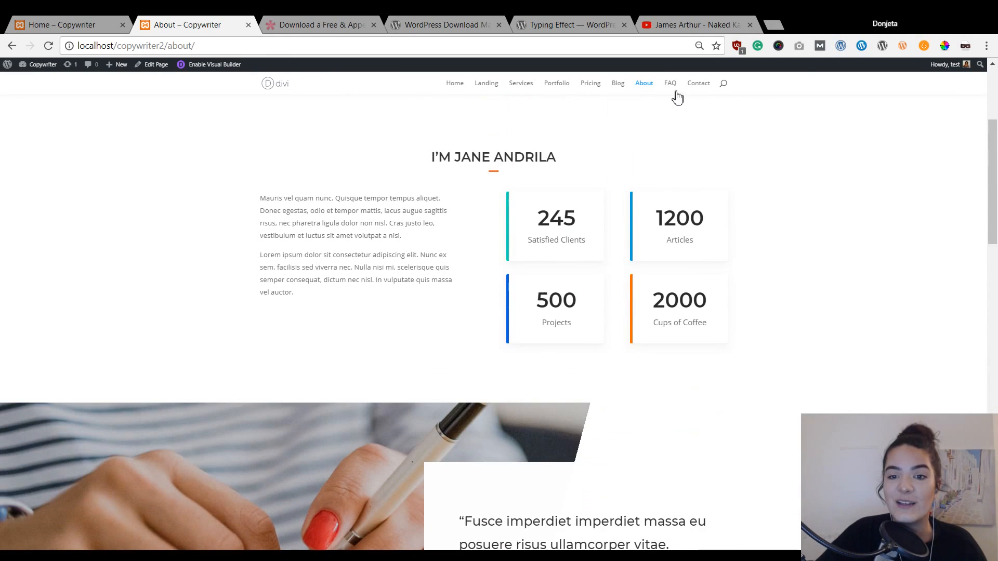
- Open the FAQ page and review its question list and the Ask a Question form
click(670, 87)
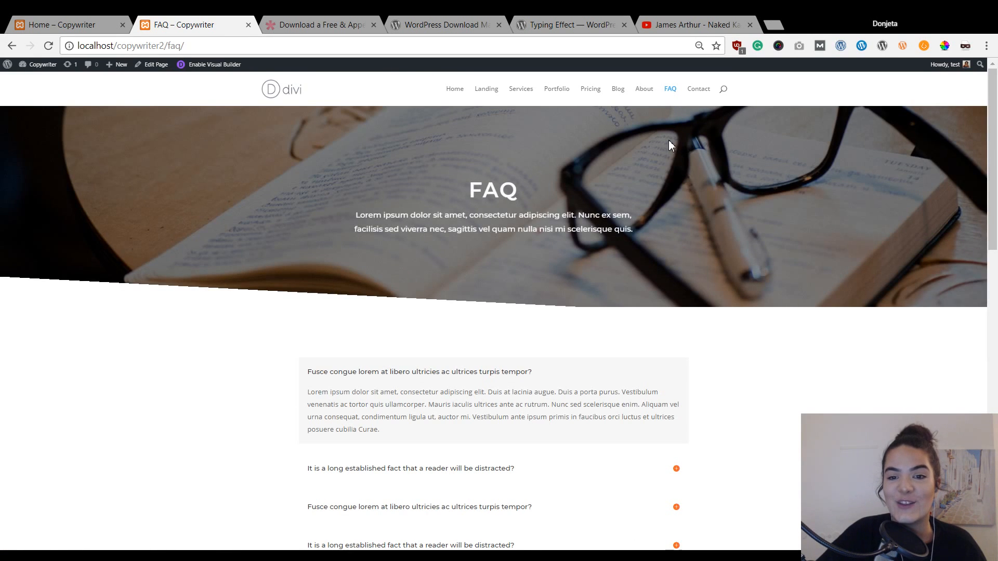
scroll(669, 139, down, 9)
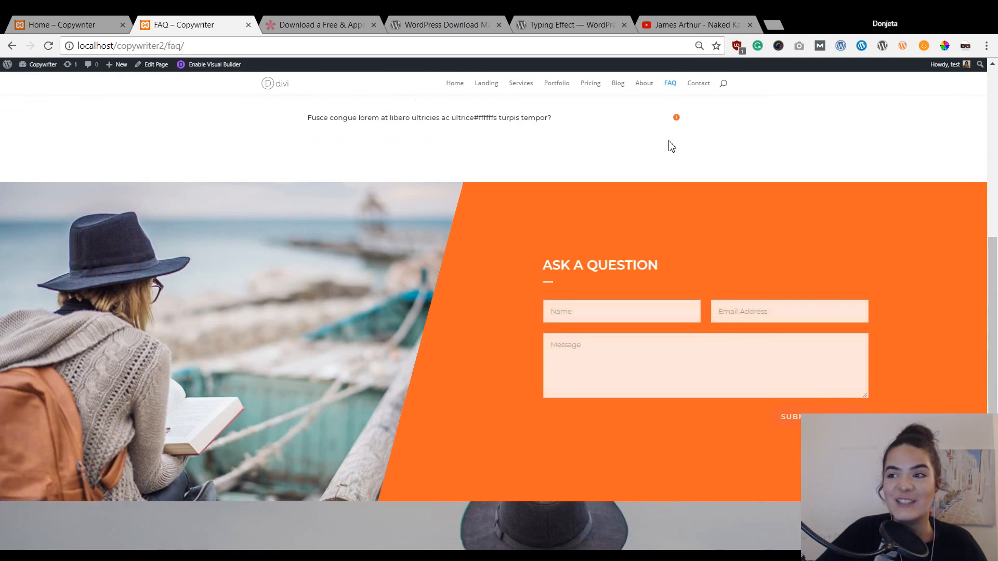
scroll(671, 145, down, 1)
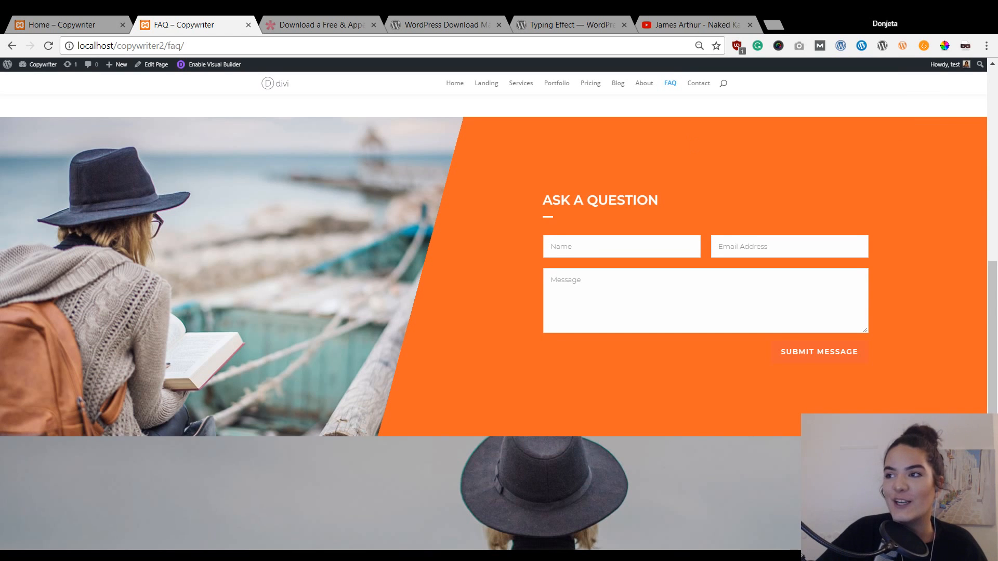
scroll(697, 218, down, 4)
scroll(715, 129, up, 4)
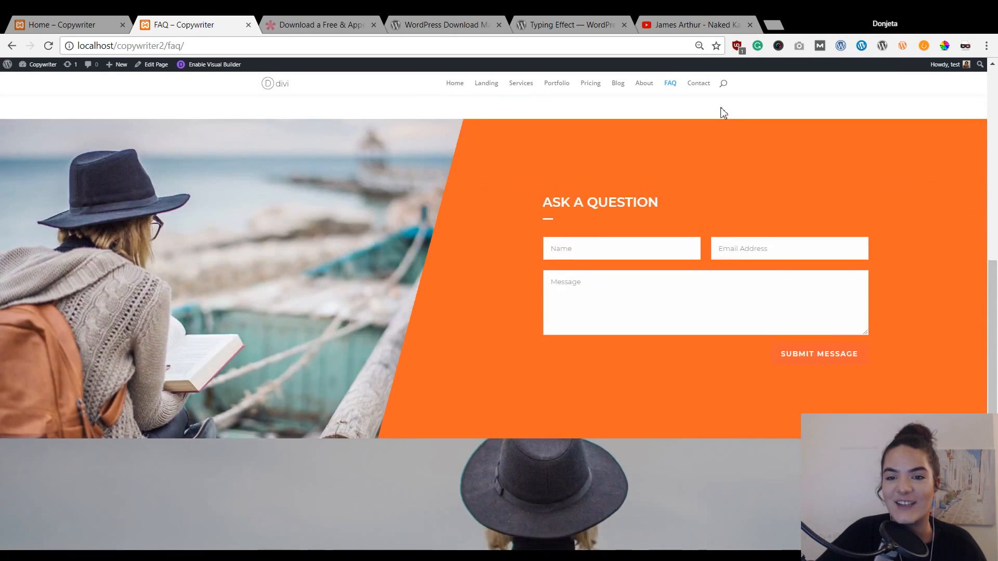
scroll(723, 113, up, 10)
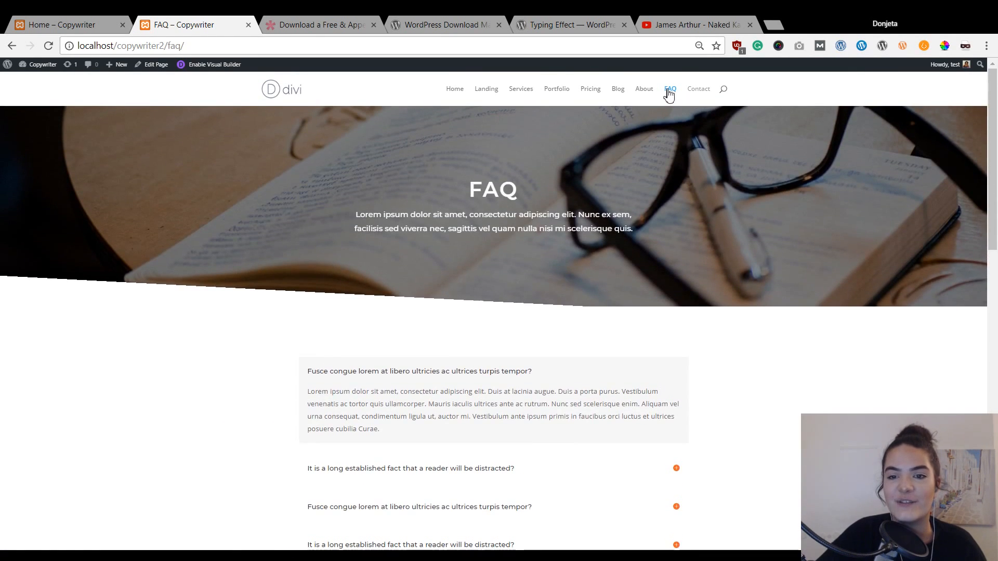
- Open the Contact page and review the contact details, the Get in Touch form and the instant quote banner
click(706, 93)
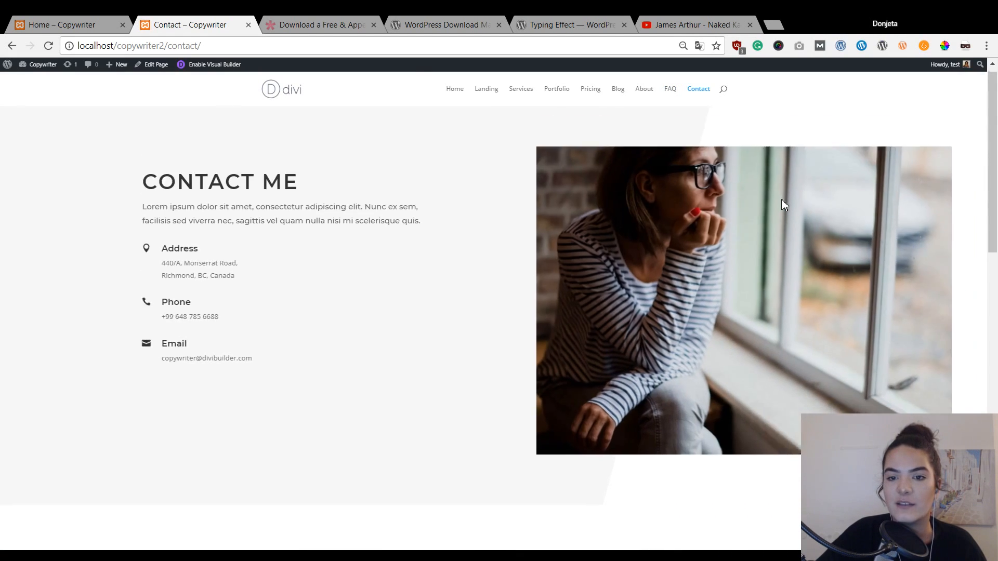
scroll(781, 199, down, 7)
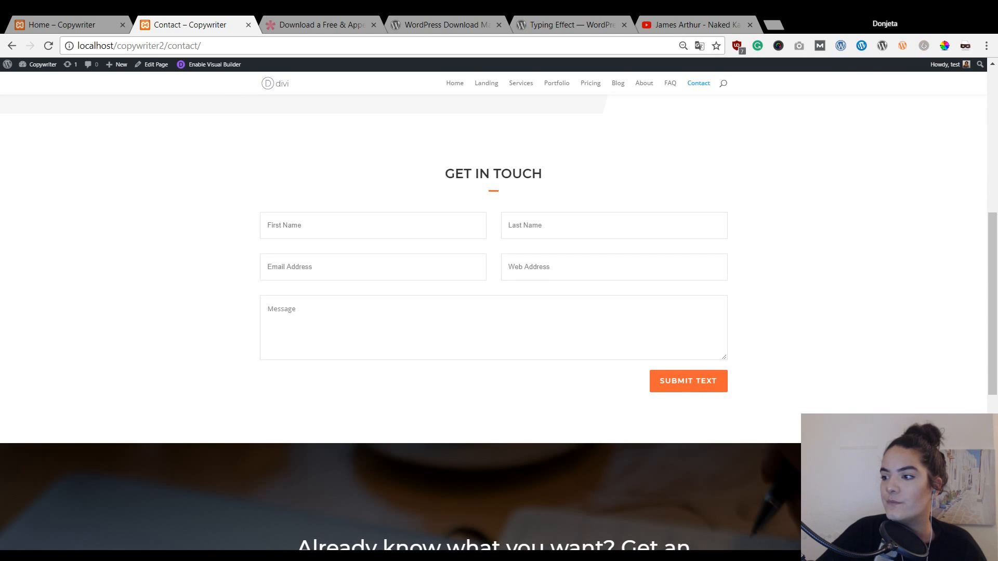
scroll(569, 308, down, 8)
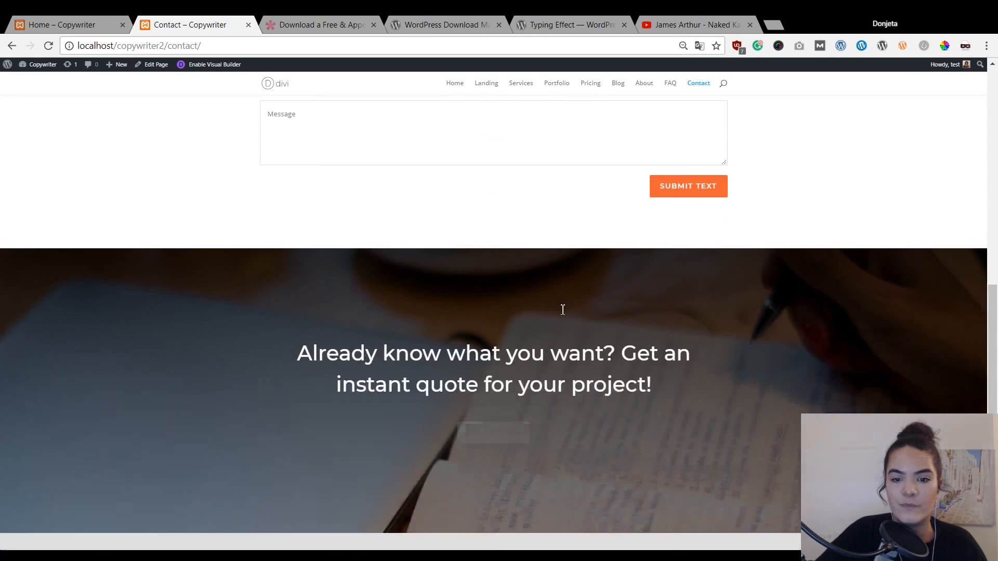
scroll(591, 292, up, 6)
scroll(550, 266, up, 7)
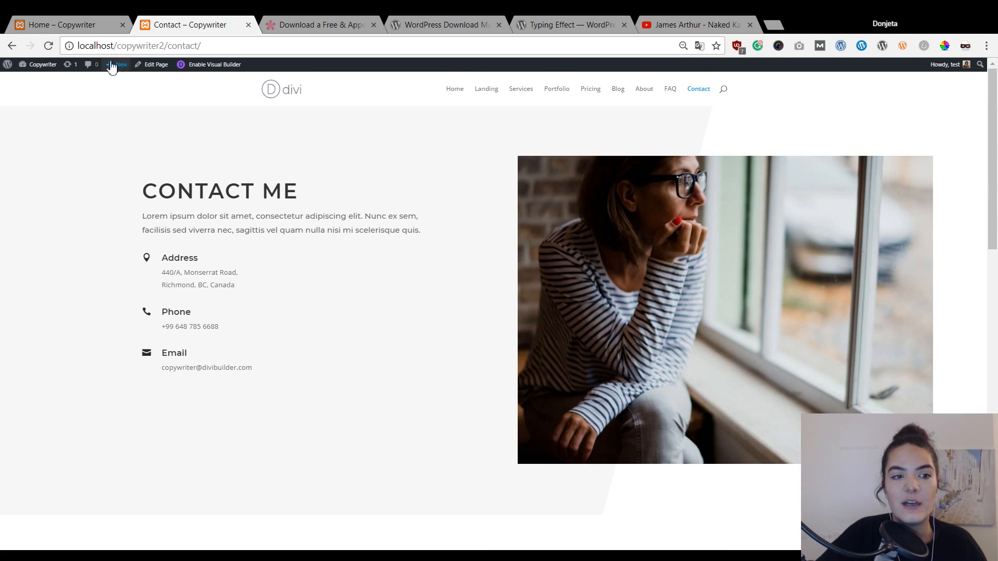
- Switch to the copywriter1 home page, replay the hero typing effect by reloading, and view the My Services section with its resume download button
click(71, 21)
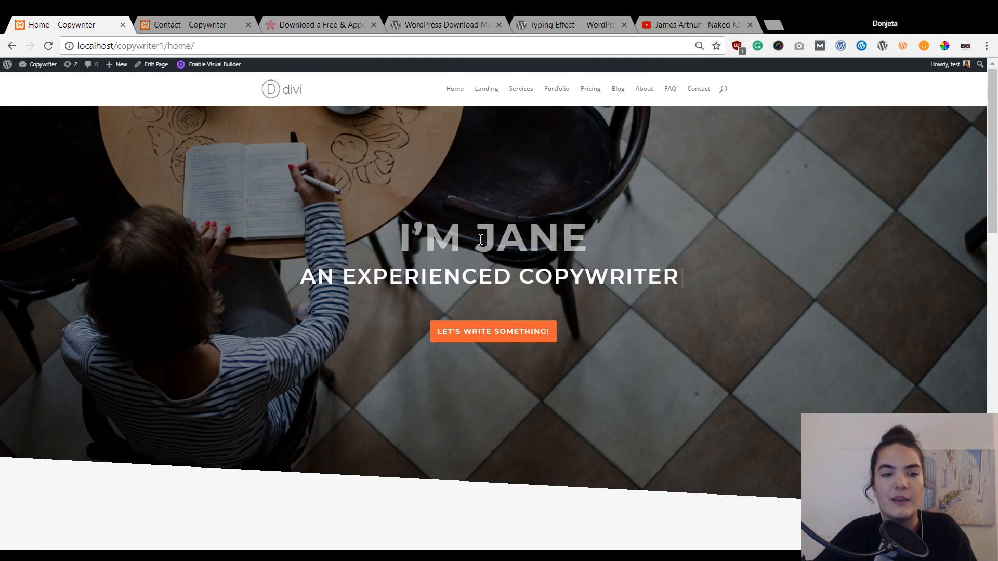
key(F5)
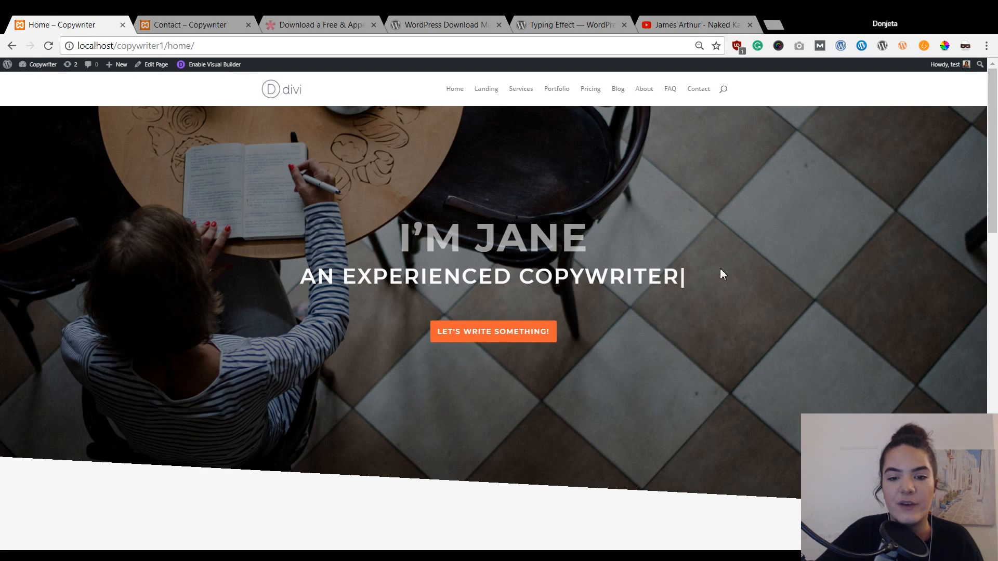
key(F5)
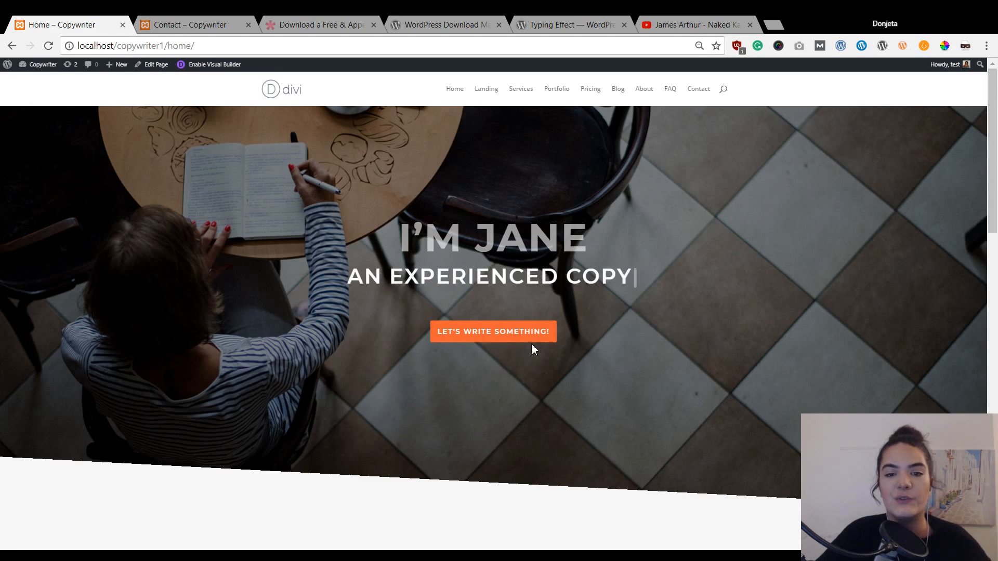
scroll(578, 192, down, 1)
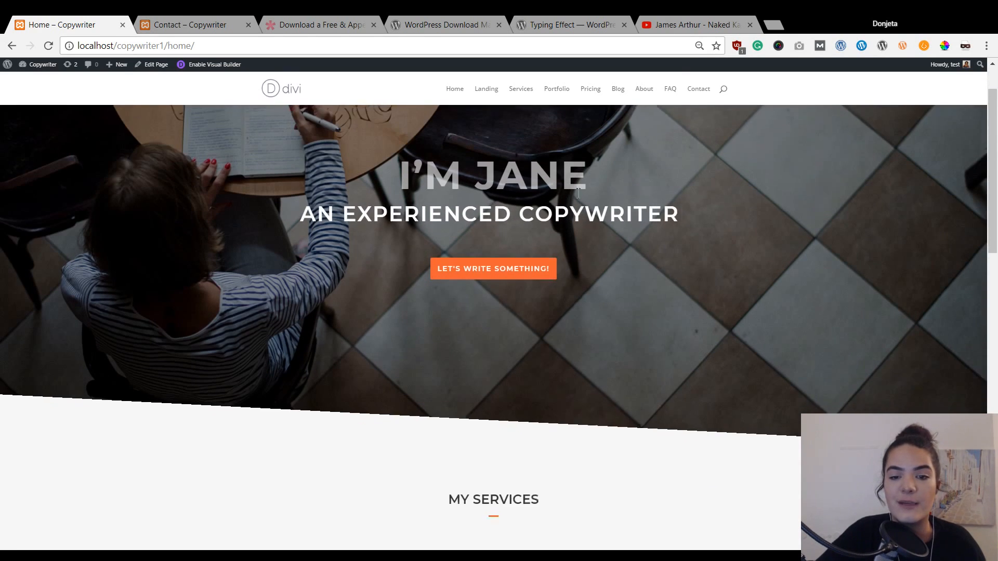
scroll(551, 227, down, 4)
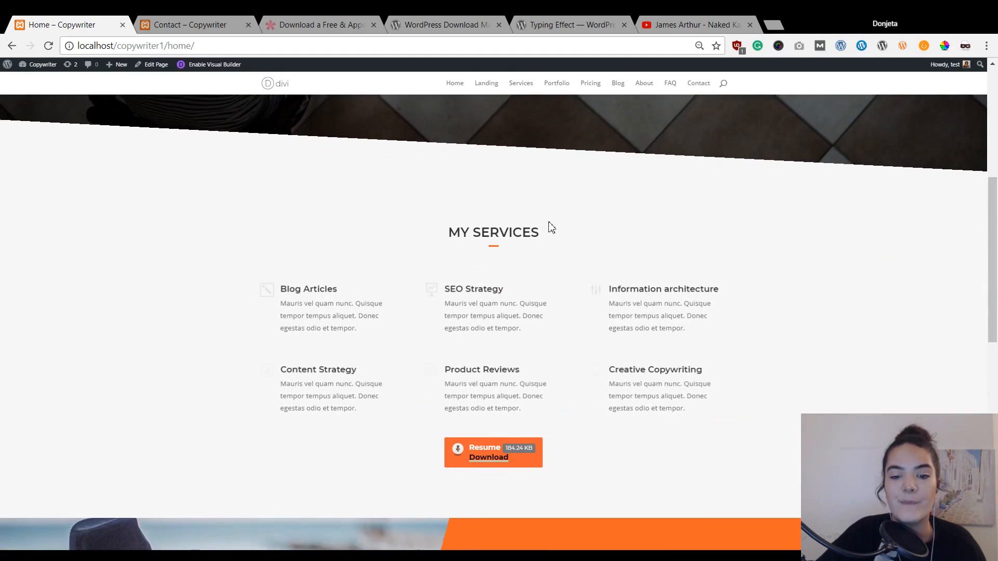
scroll(551, 227, down, 2)
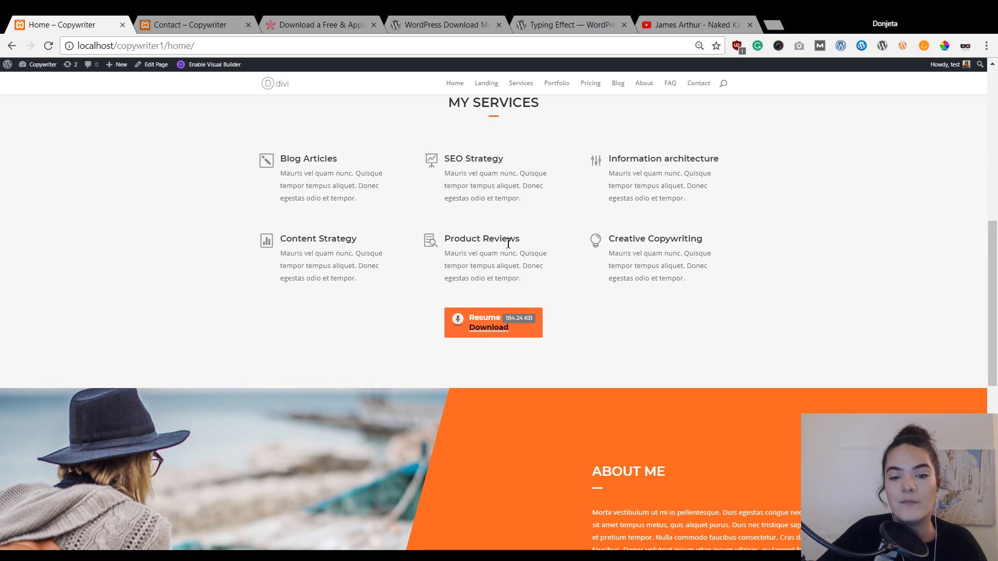
- Download and open the resume PDF offered under My Services, and view the rest of the home page down to its contact form
click(497, 336)
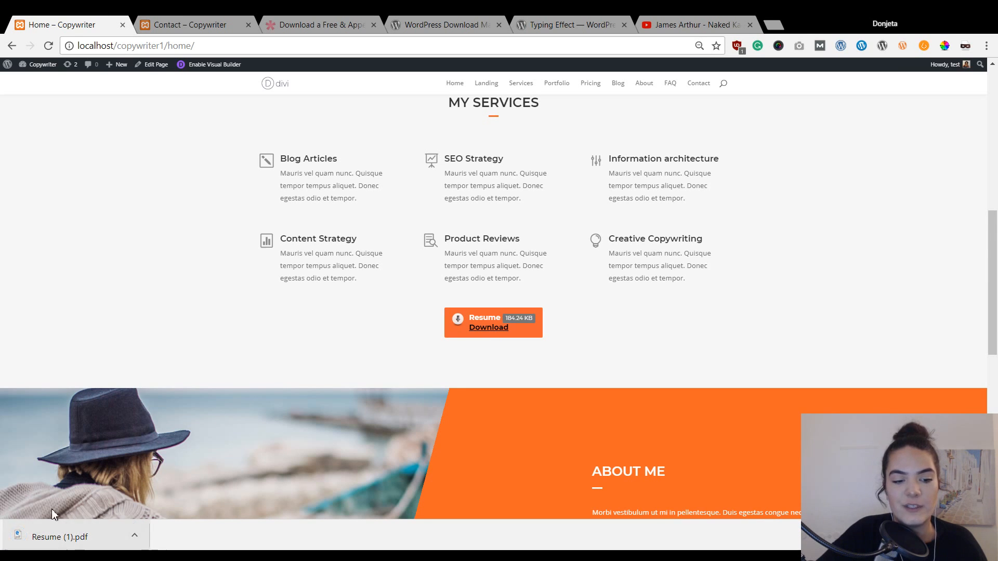
click(40, 541)
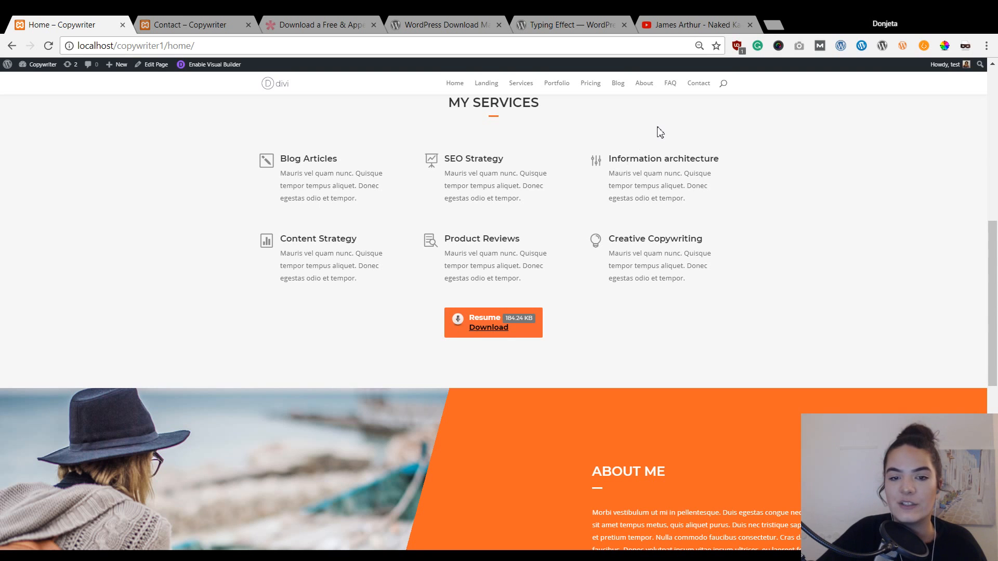
scroll(661, 133, down, 3)
scroll(349, 130, down, 1)
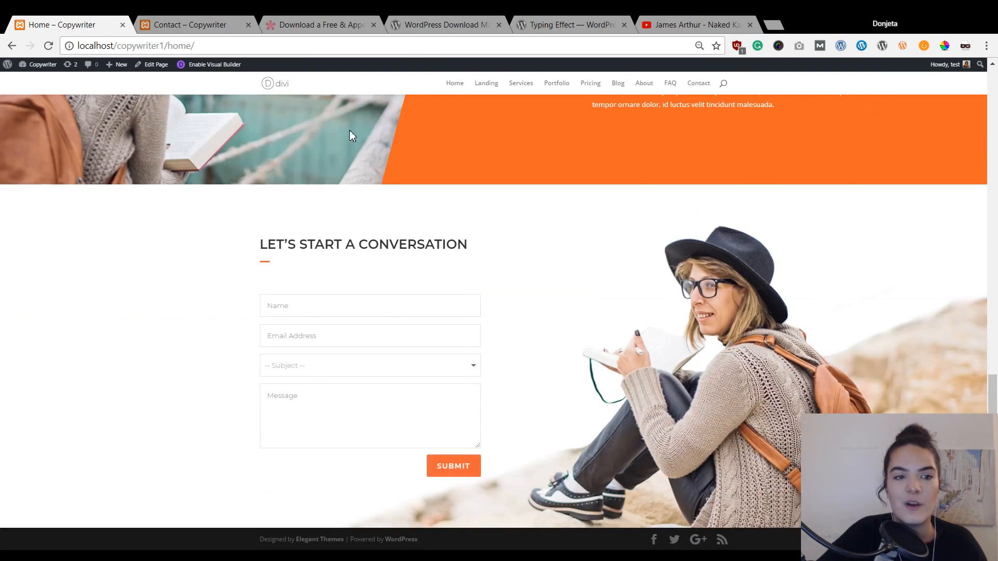
- Open the copywriter2 site's WordPress admin and review the WordPress Download Manager plugin page on WordPress.org
click(192, 16)
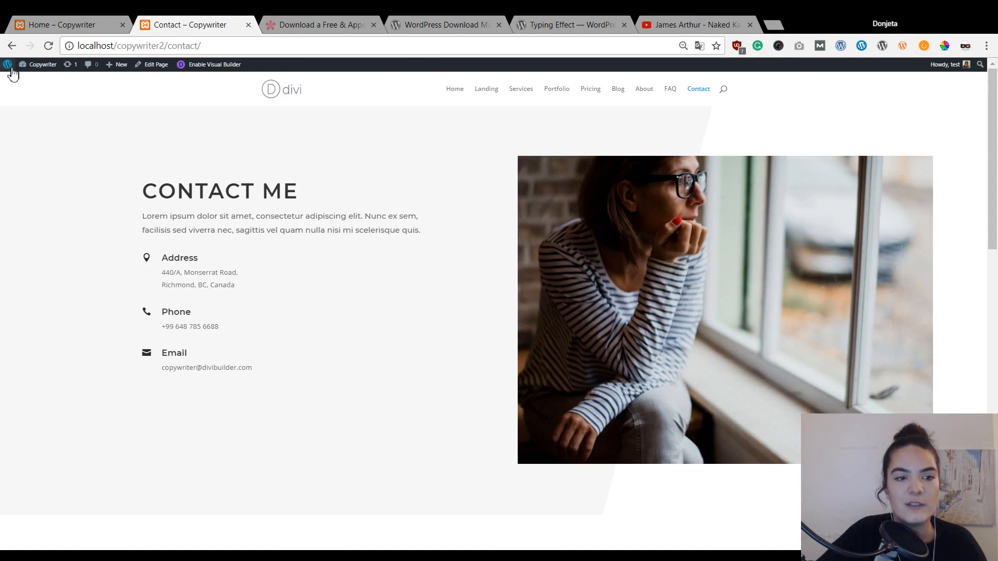
click(416, 24)
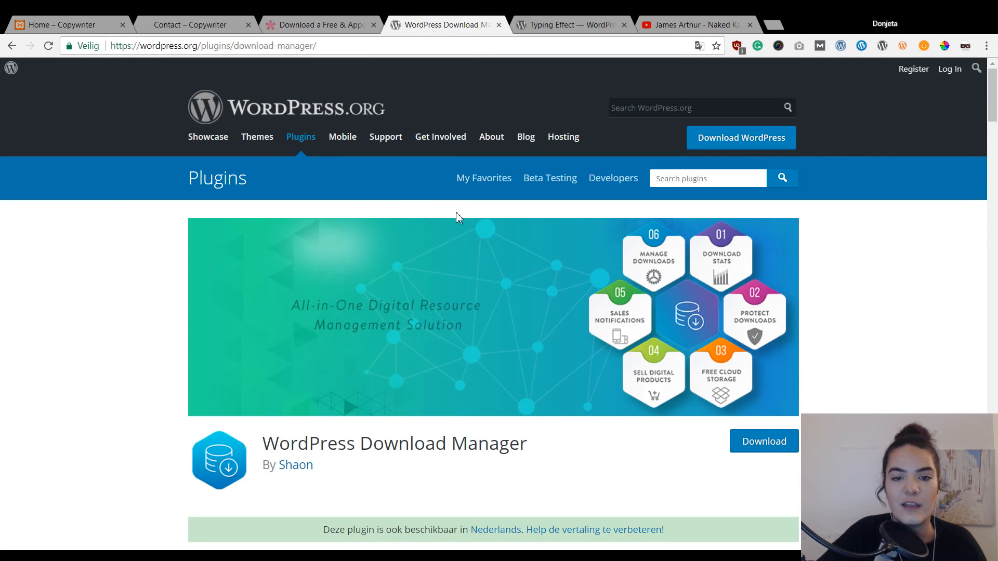
scroll(340, 167, down, 2)
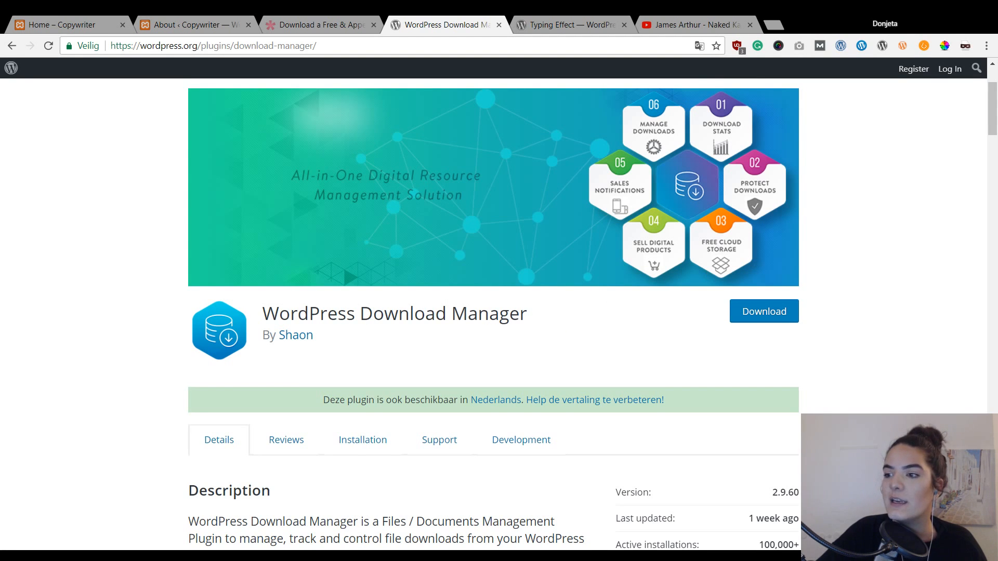
scroll(461, 176, down, 1)
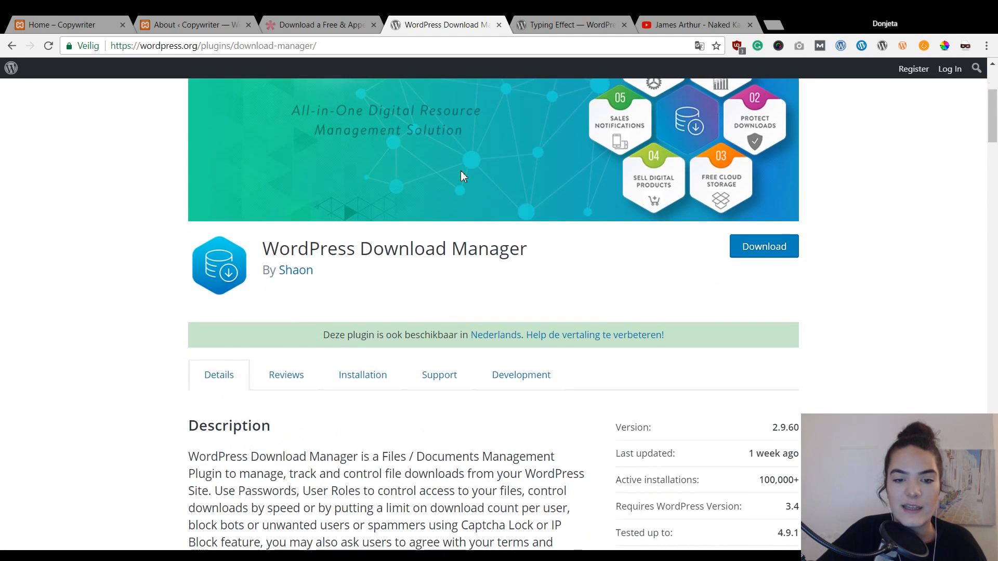
scroll(769, 223, up, 3)
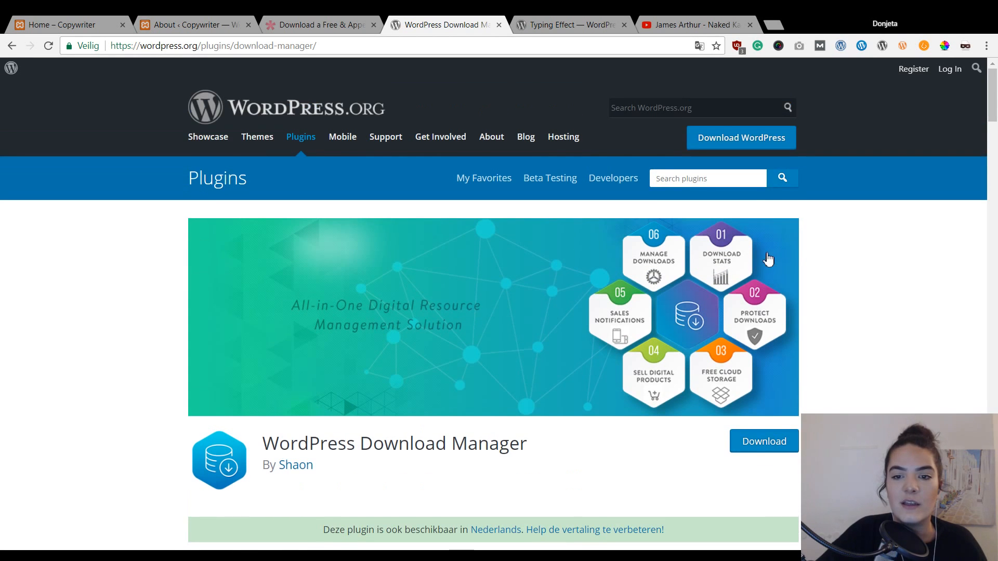
scroll(787, 276, down, 2)
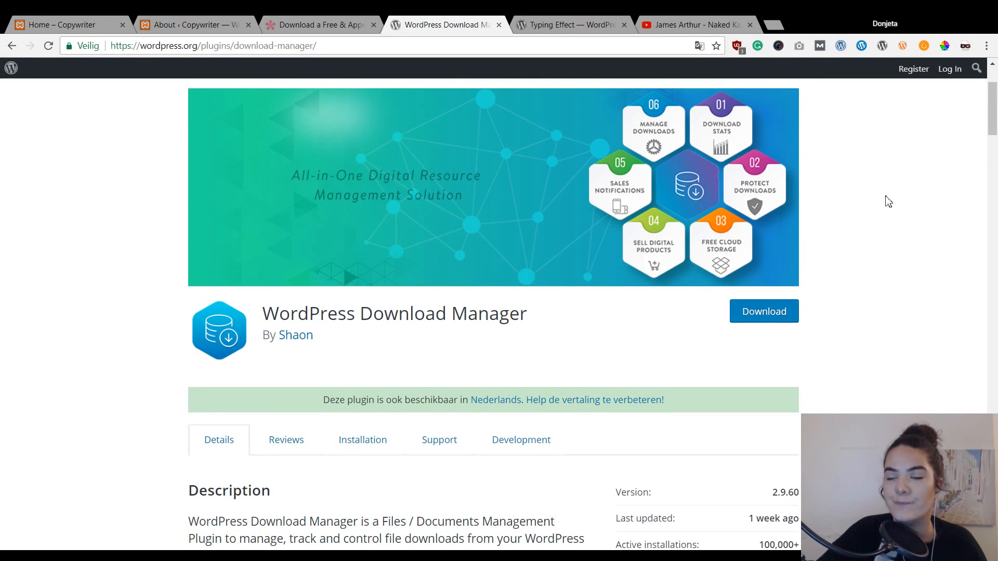
- Return to the copywriter2 admin, view the installed plugins and open the page for adding new plugins
click(252, 22)
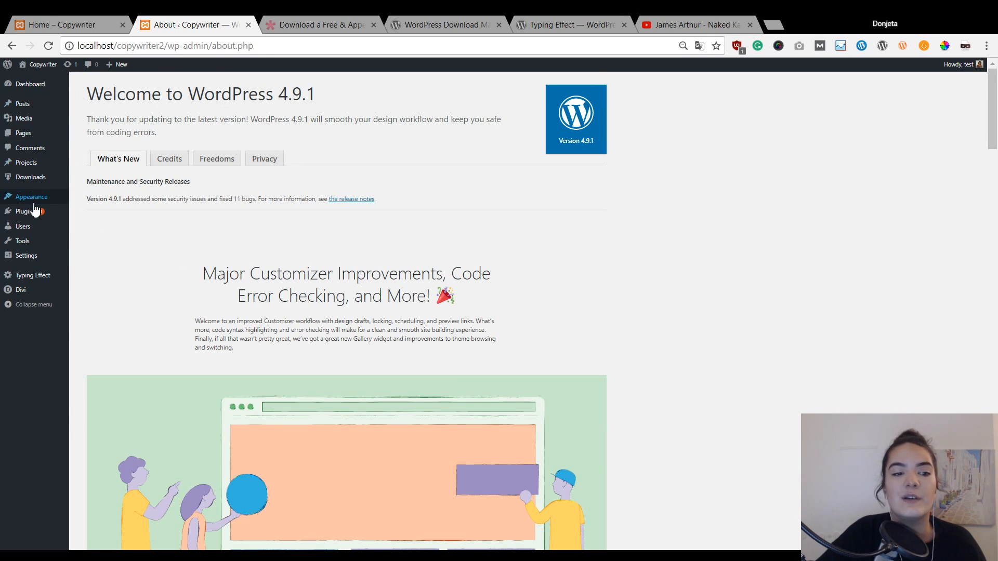
mouse_move(30, 214)
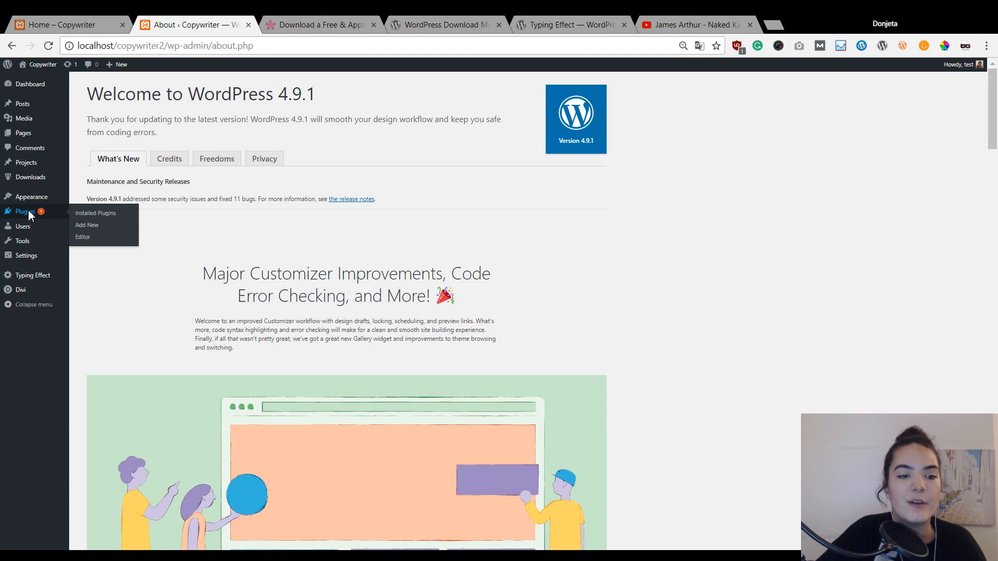
click(28, 211)
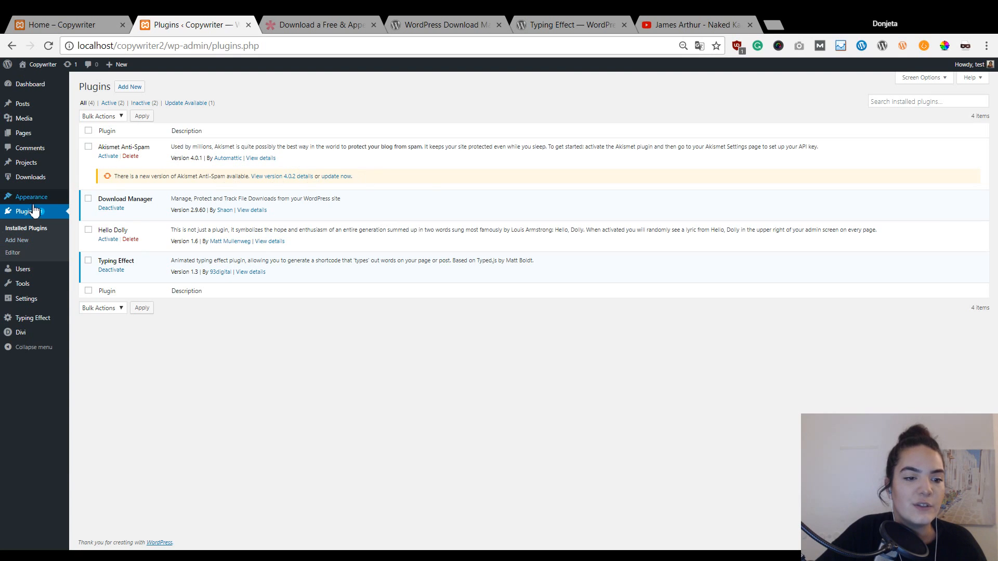
click(137, 91)
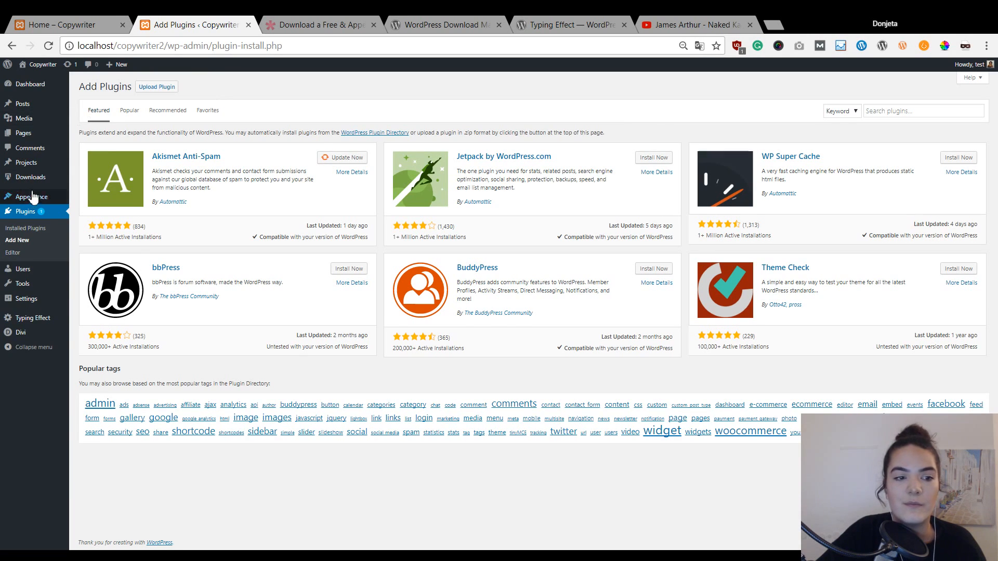
- Start a new file entry in the Downloads section and title it "Resume"
mouse_move(54, 301)
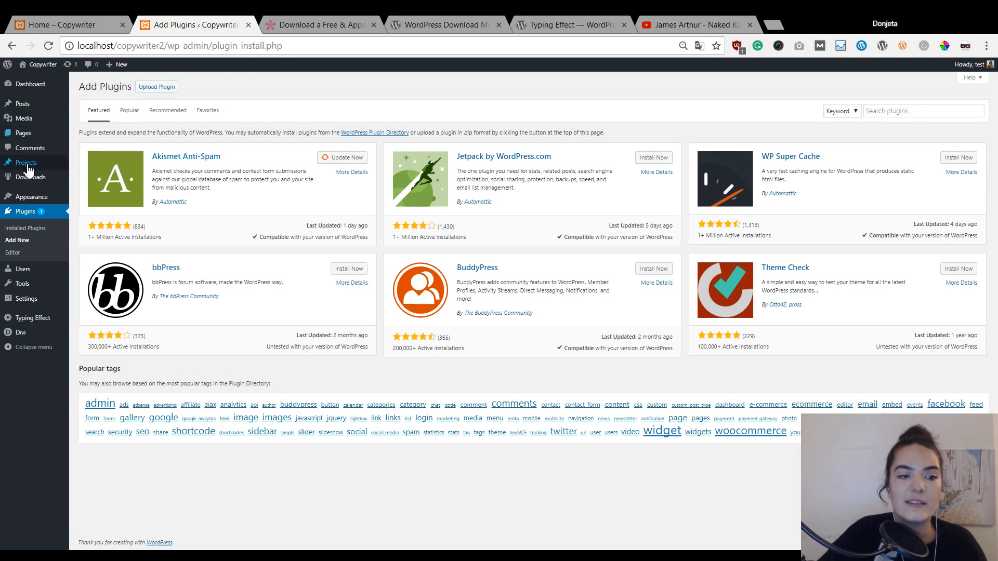
mouse_move(44, 183)
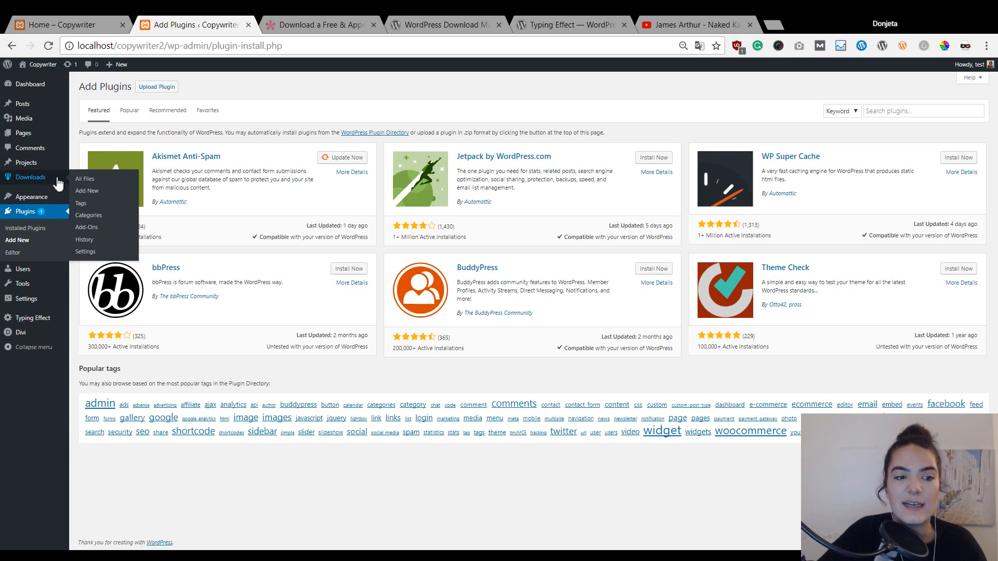
click(44, 183)
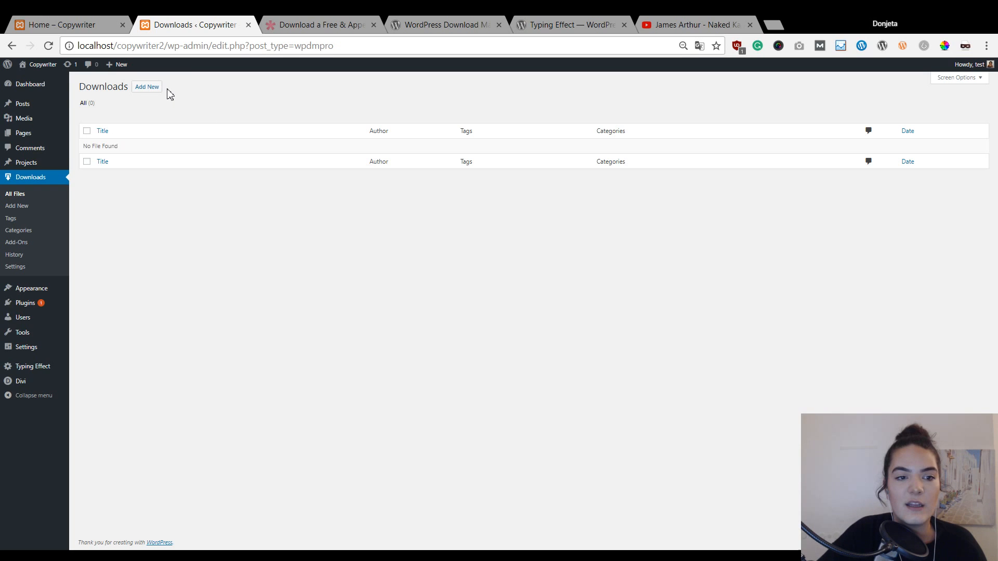
click(139, 89)
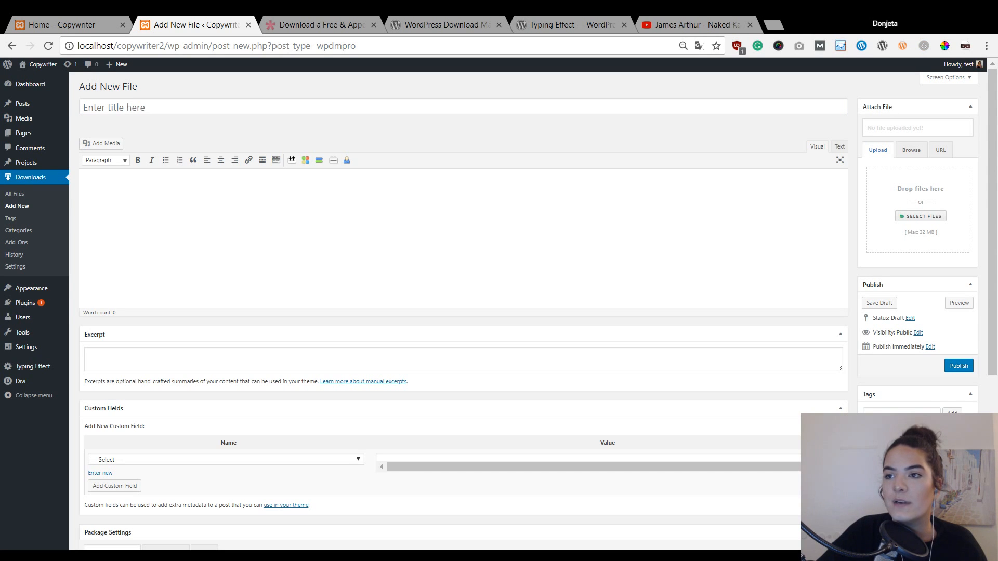
click(187, 101)
text(Resume)
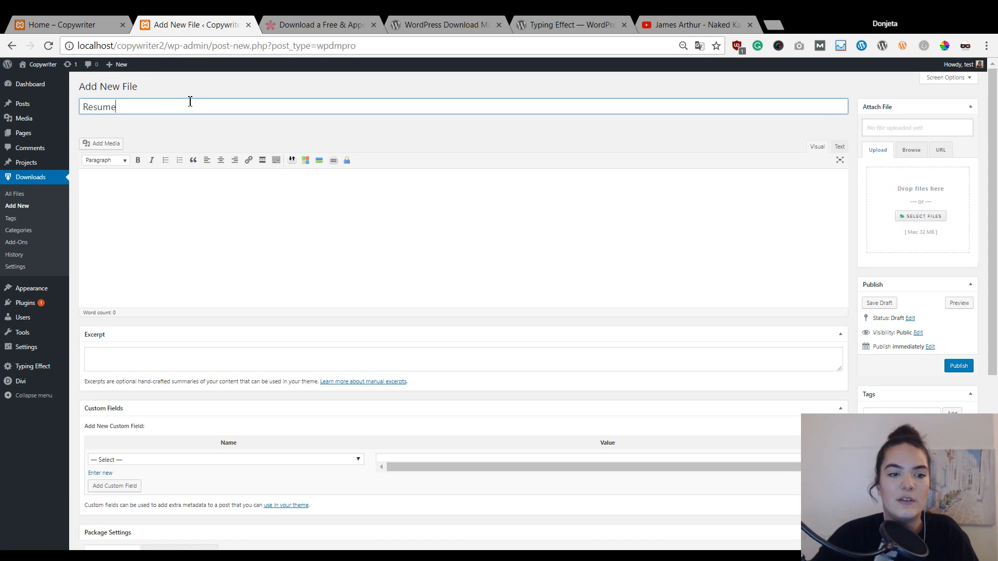
click(207, 231)
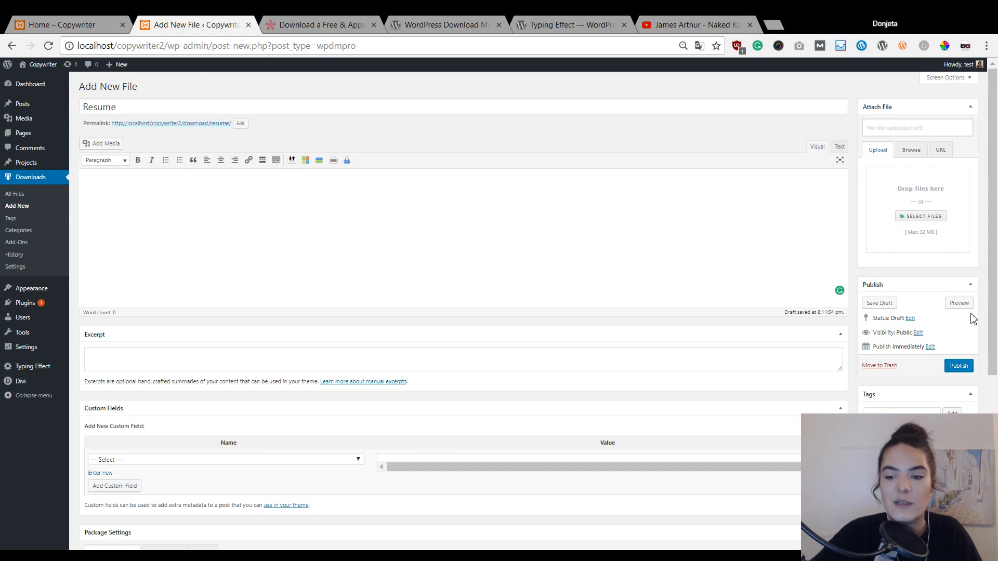
scroll(413, 218, down, 1)
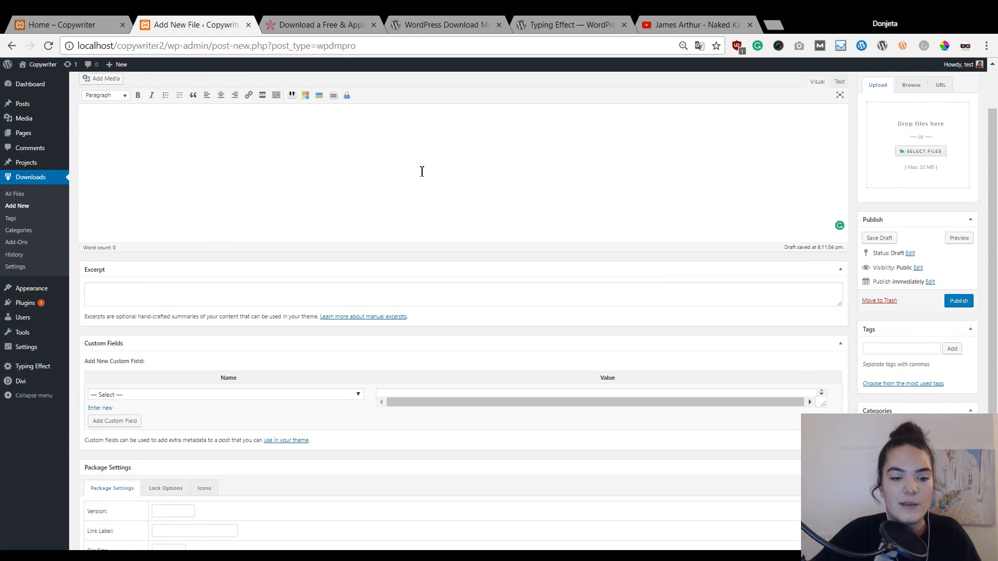
- Attach Resume.pdf to the new Resume download entry
scroll(432, 176, up, 1)
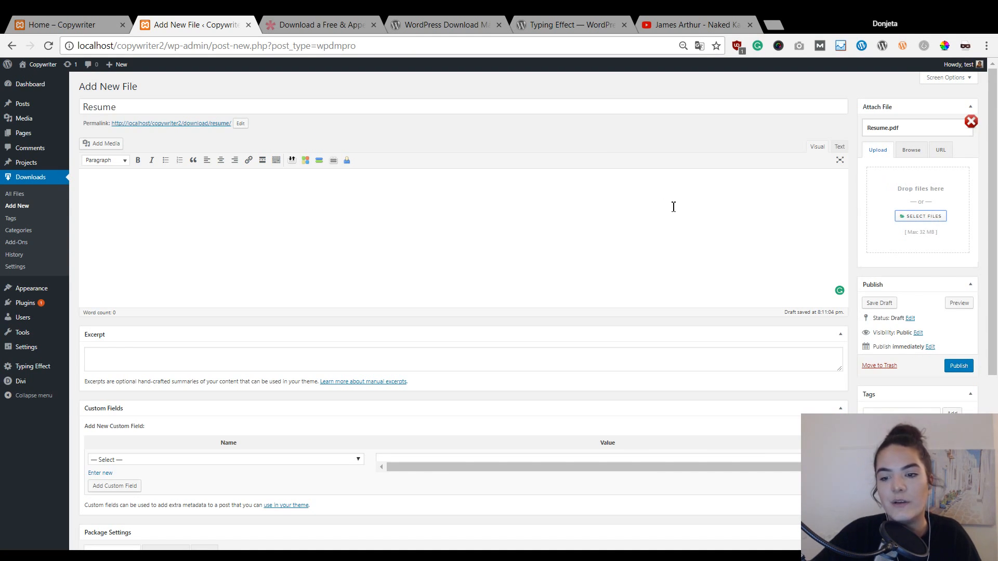
scroll(314, 286, down, 1)
scroll(314, 286, down, 1)
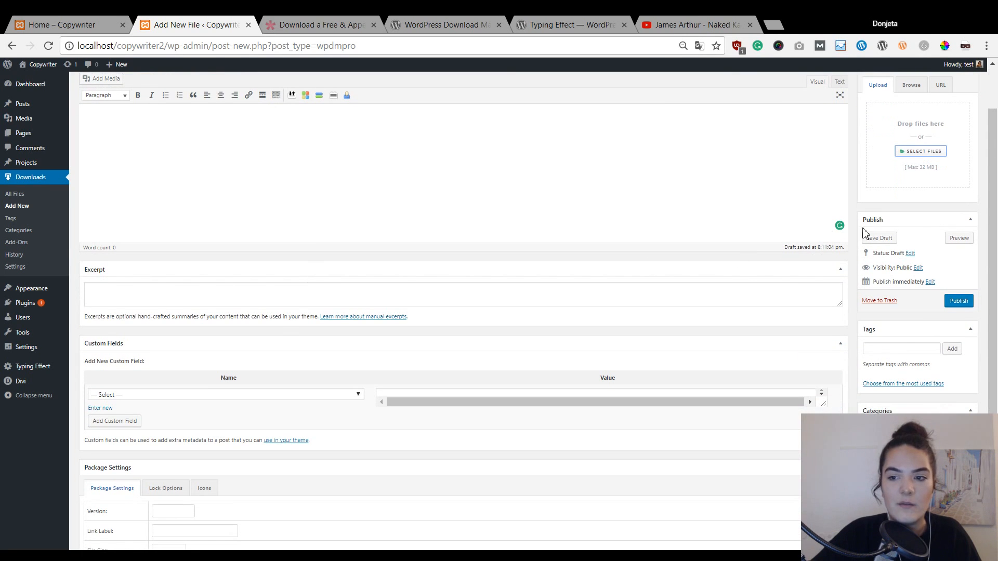
scroll(928, 186, up, 2)
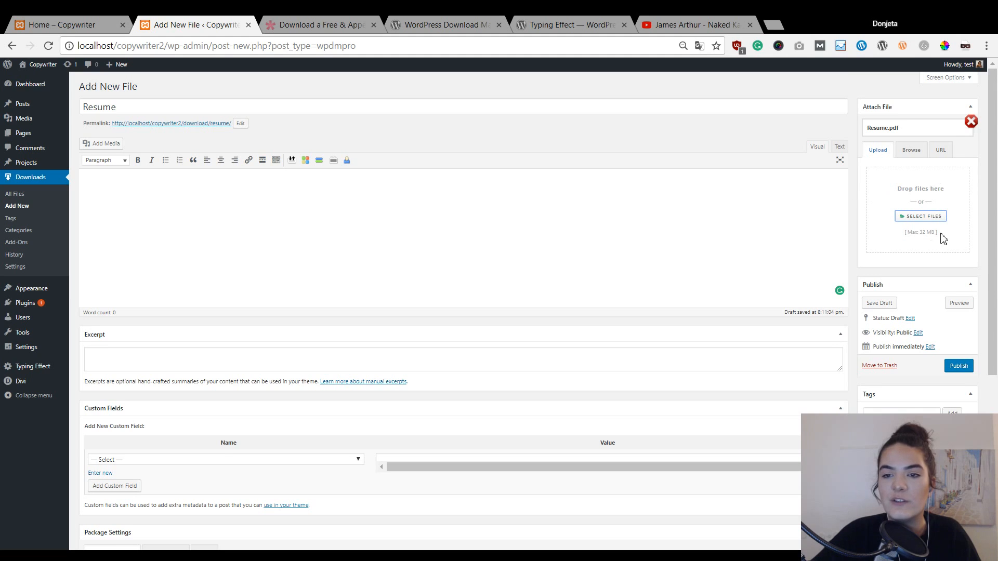
- Review the Resume entry's package settings and its lock options
scroll(422, 229, down, 4)
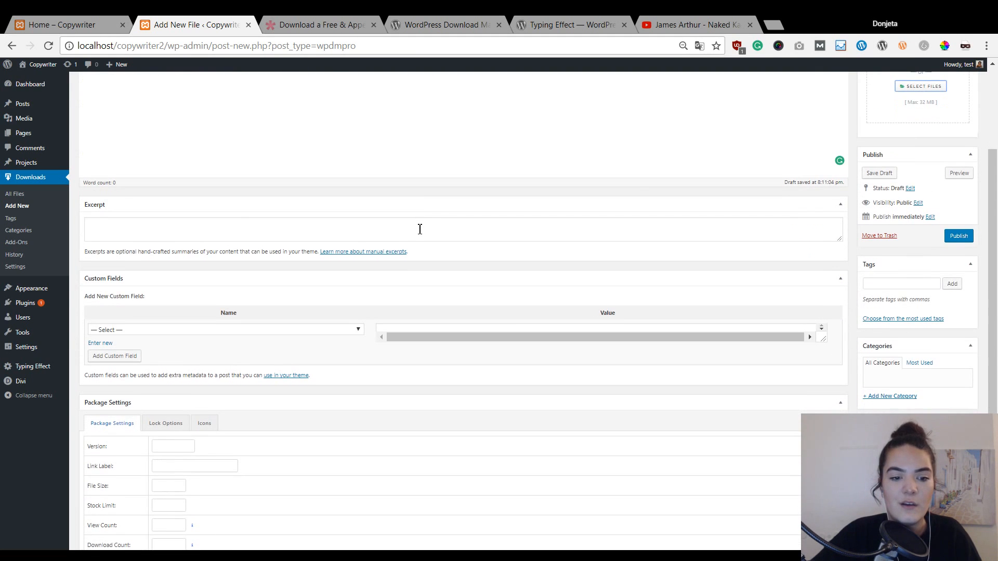
scroll(324, 252, down, 3)
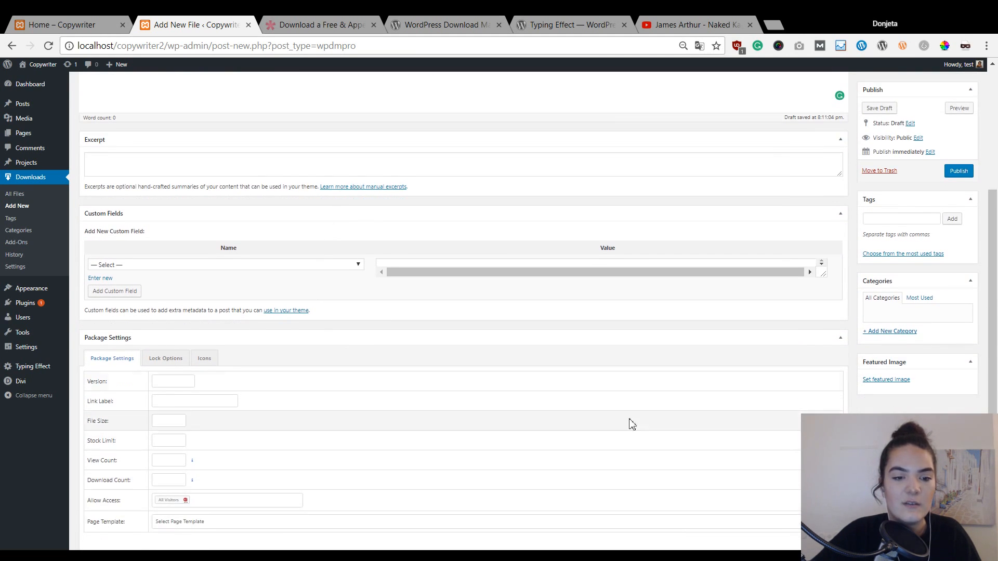
scroll(240, 326, down, 1)
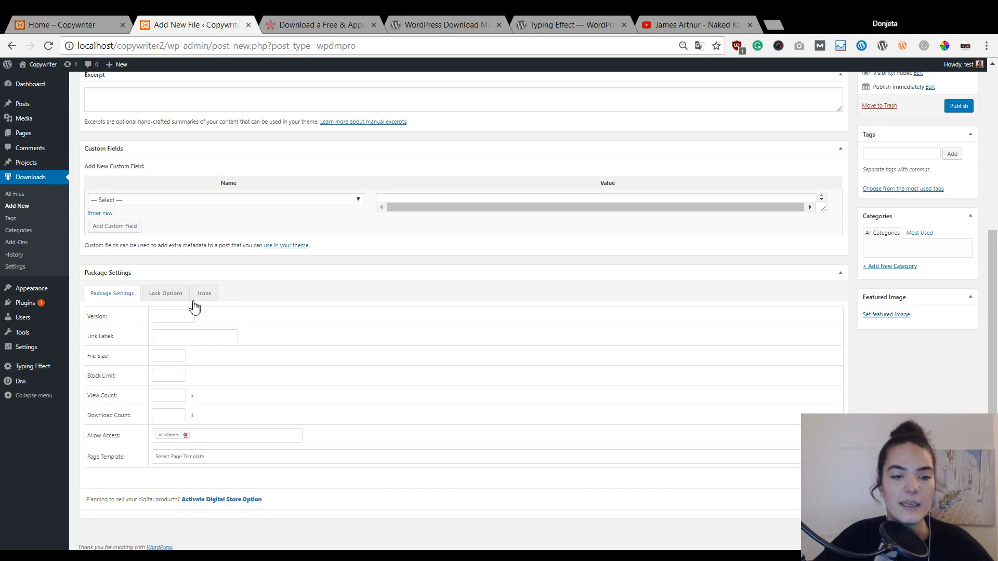
click(182, 295)
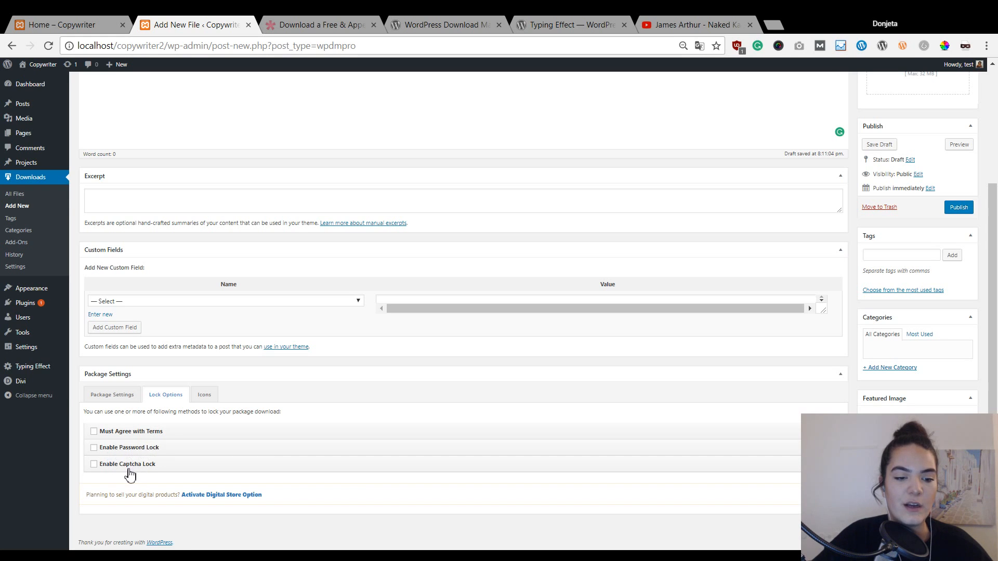
- Assign the down3.png download arrow as the Resume package's icon
click(205, 396)
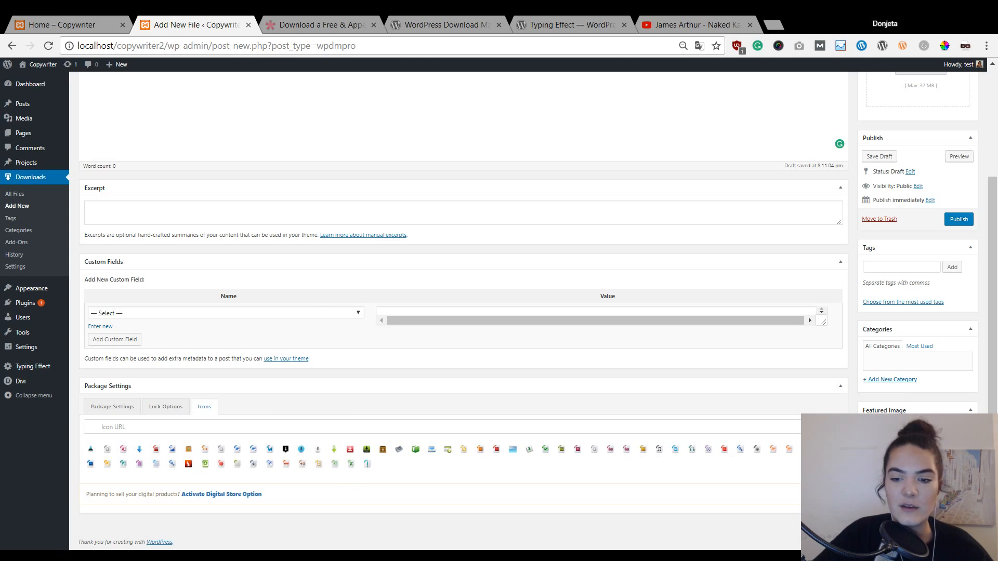
click(318, 451)
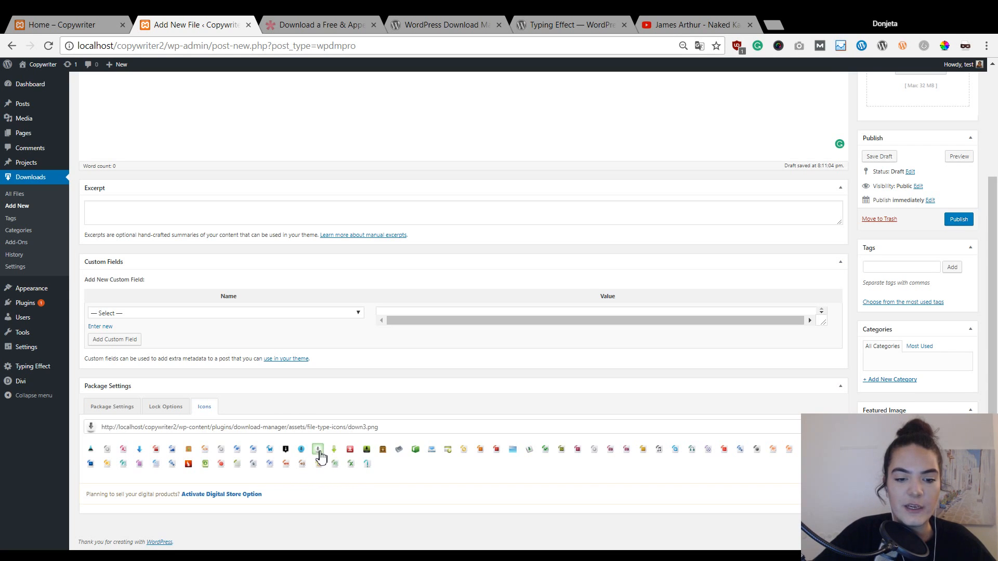
key(ctrl+plus)
key(ctrl+plus)
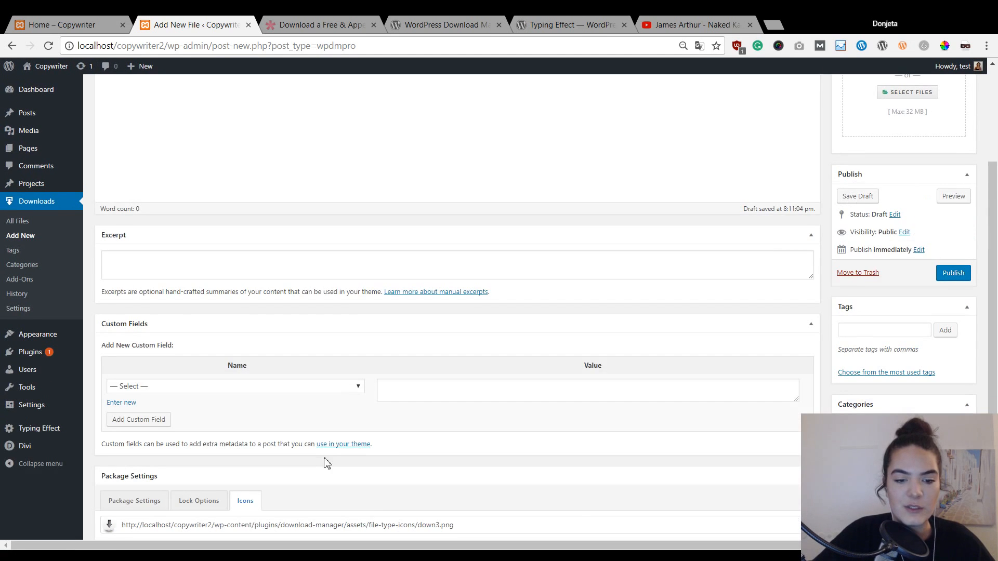
scroll(325, 458, down, 2)
scroll(324, 461, down, 1)
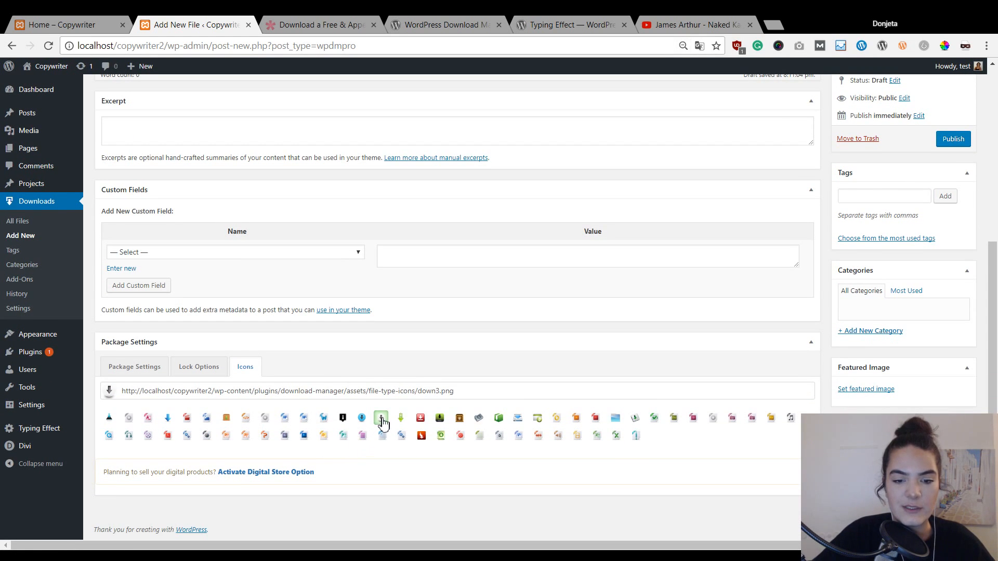
key(ctrl+minus)
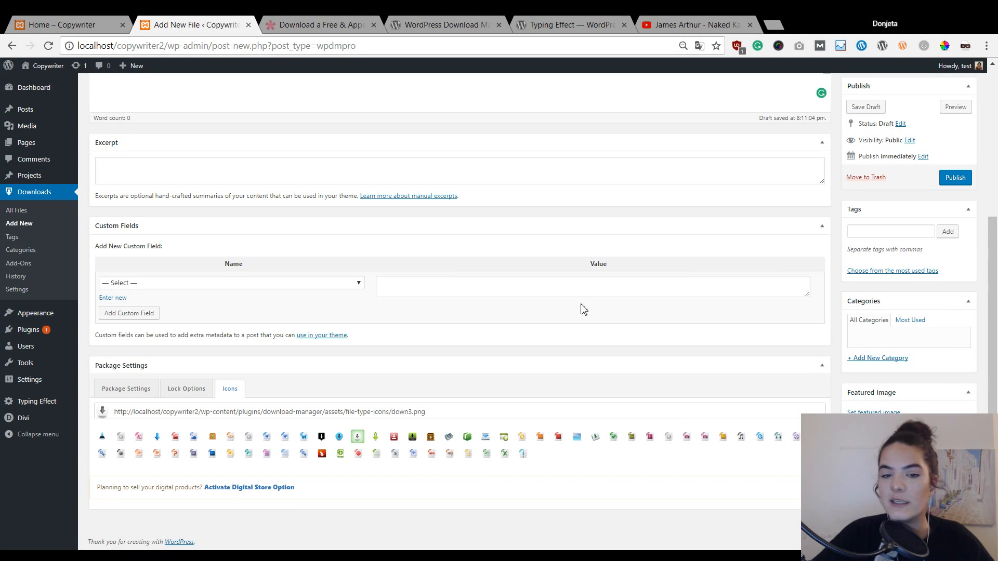
- Publish the Resume download entry
scroll(598, 276, up, 4)
click(959, 375)
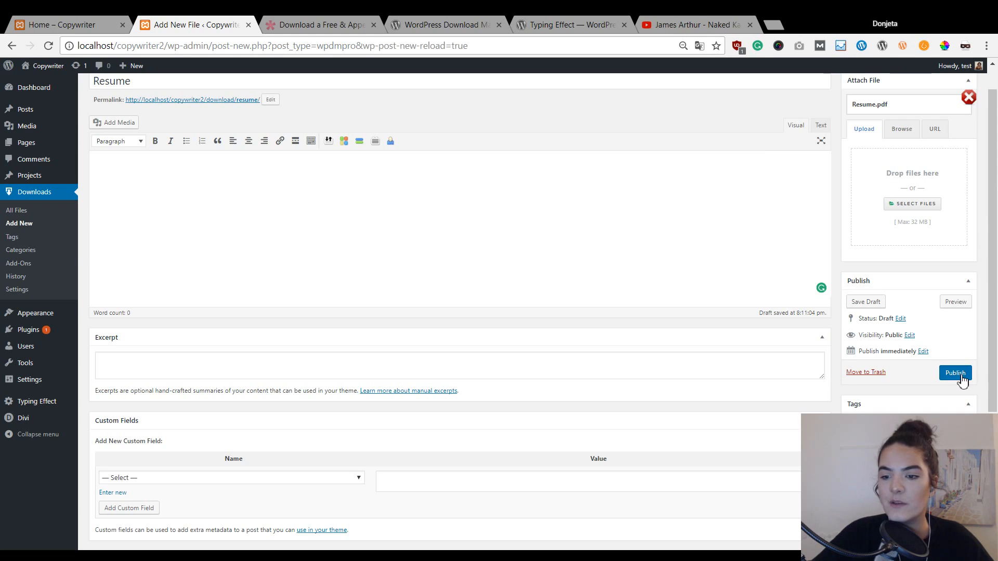
click(961, 376)
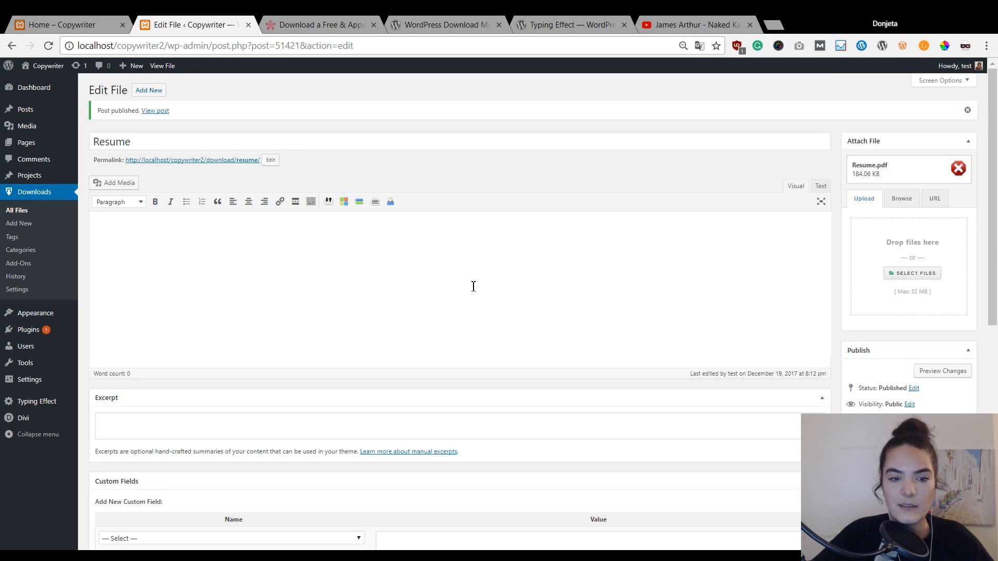
- Open the list of all download files and select the short-code of the Resume entry
click(16, 211)
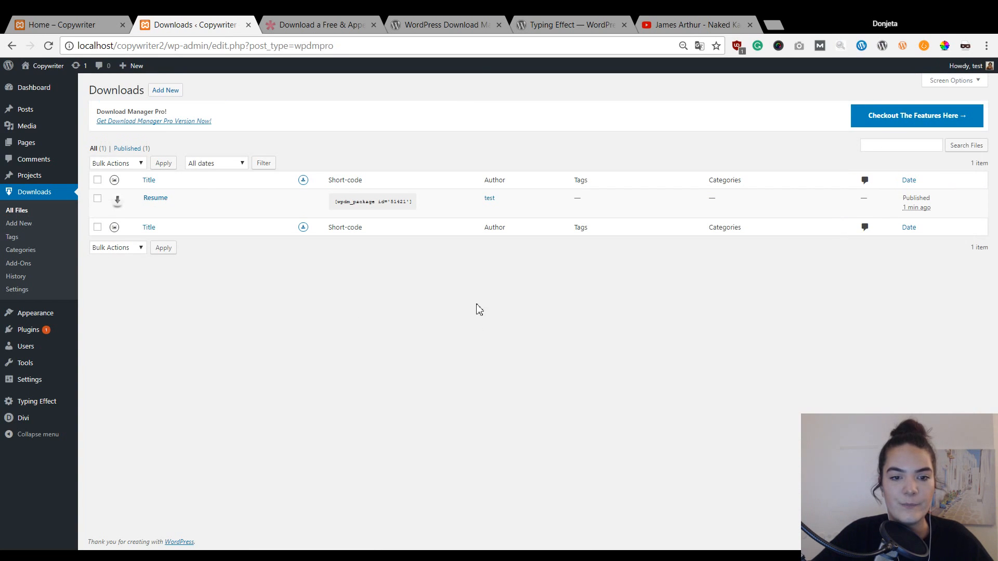
mouse_move(211, 210)
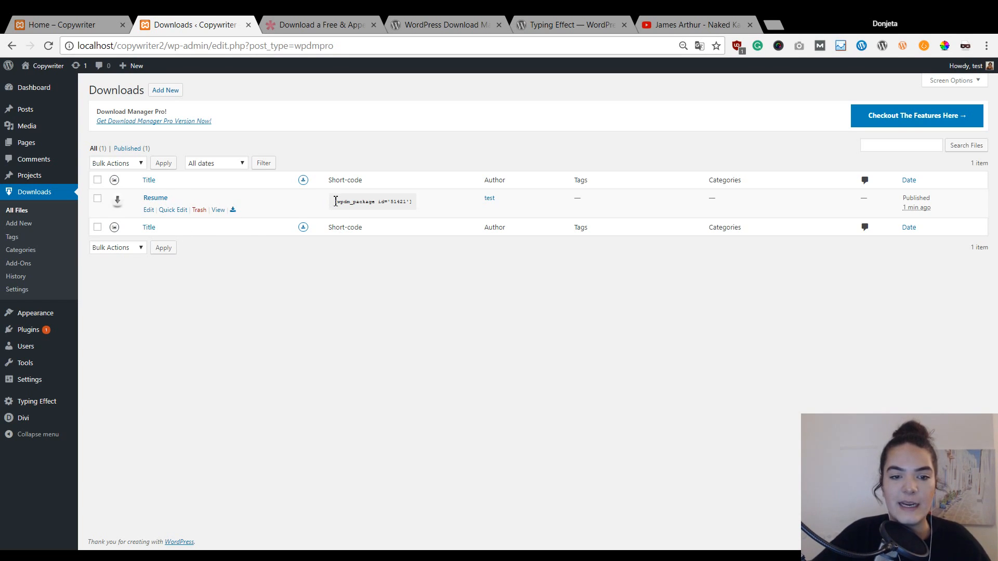
drag(336, 202, 407, 202)
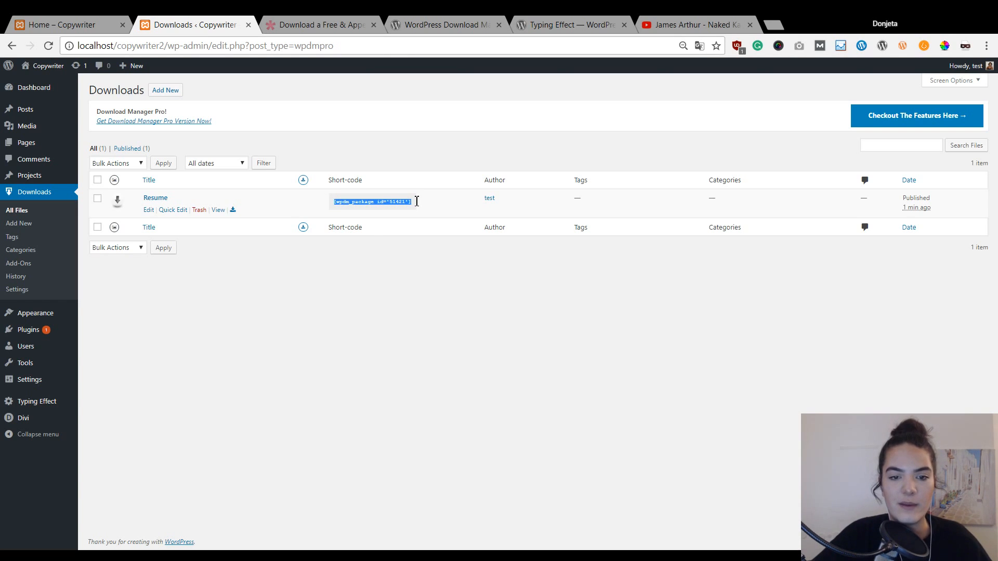
click(499, 331)
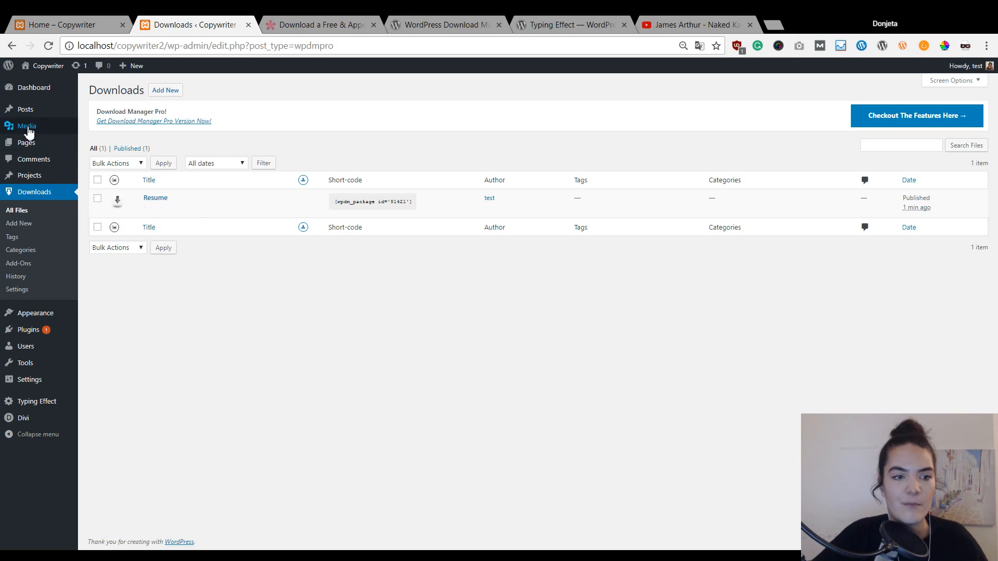
- Visit the copywriter2 home page on the front end and start editing it in the Divi Visual Builder
mouse_move(34, 67)
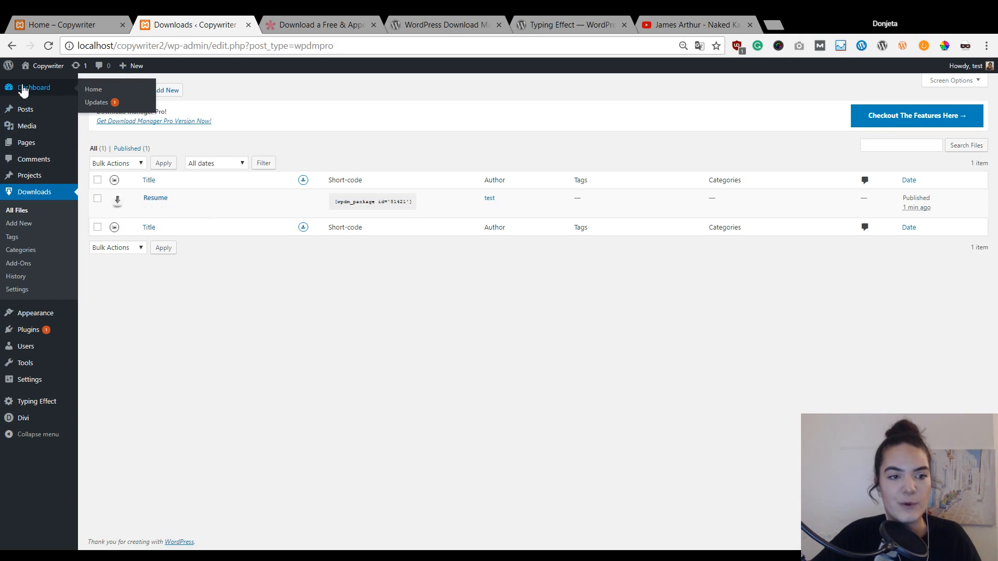
click(49, 70)
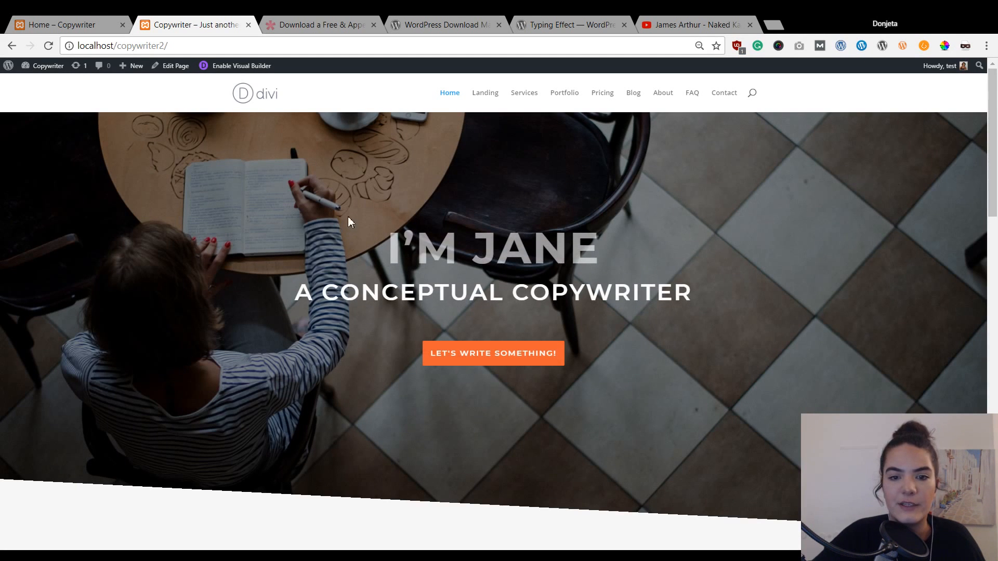
scroll(676, 249, down, 8)
scroll(635, 352, up, 8)
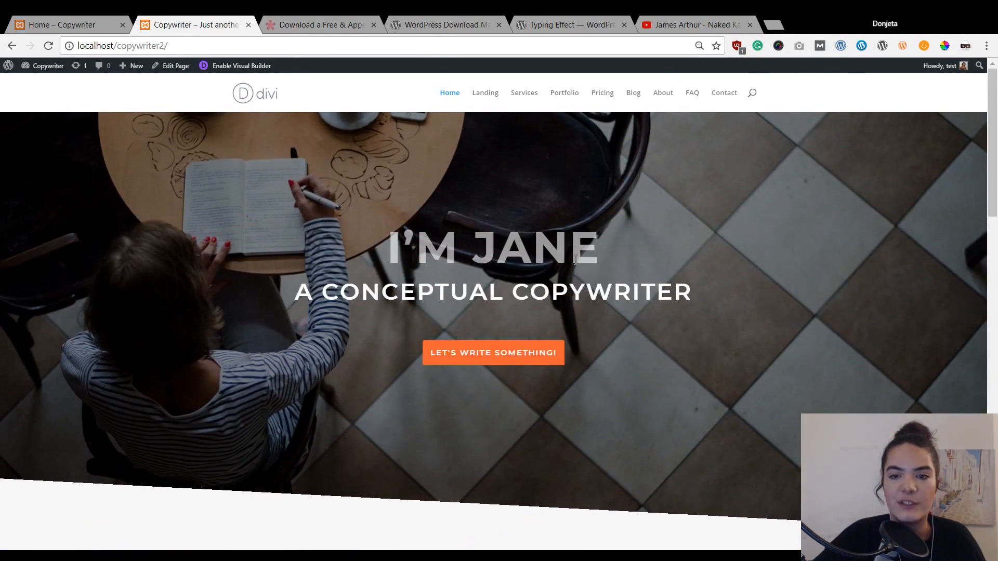
scroll(575, 255, down, 4)
scroll(680, 323, up, 4)
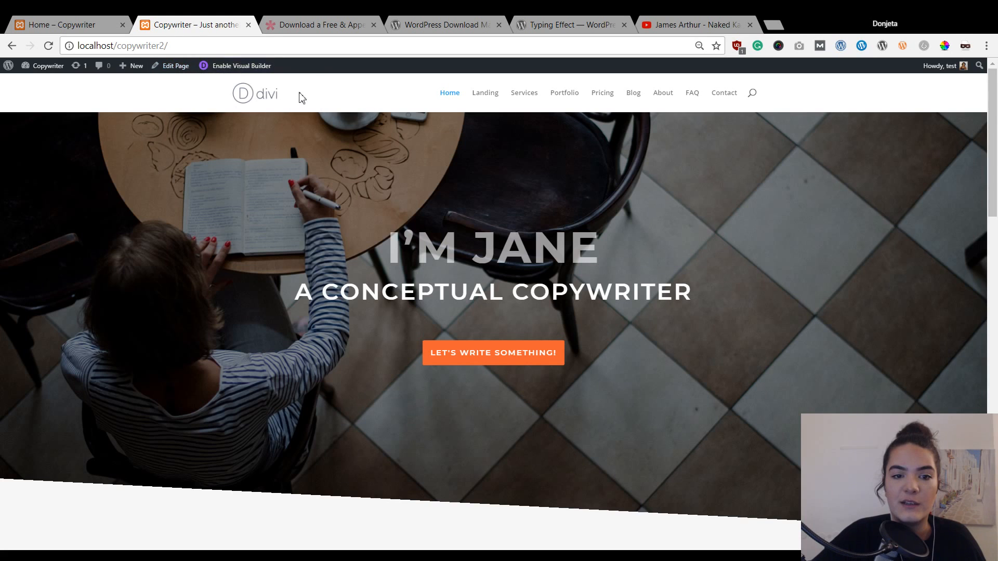
scroll(501, 196, down, 2)
scroll(342, 192, up, 2)
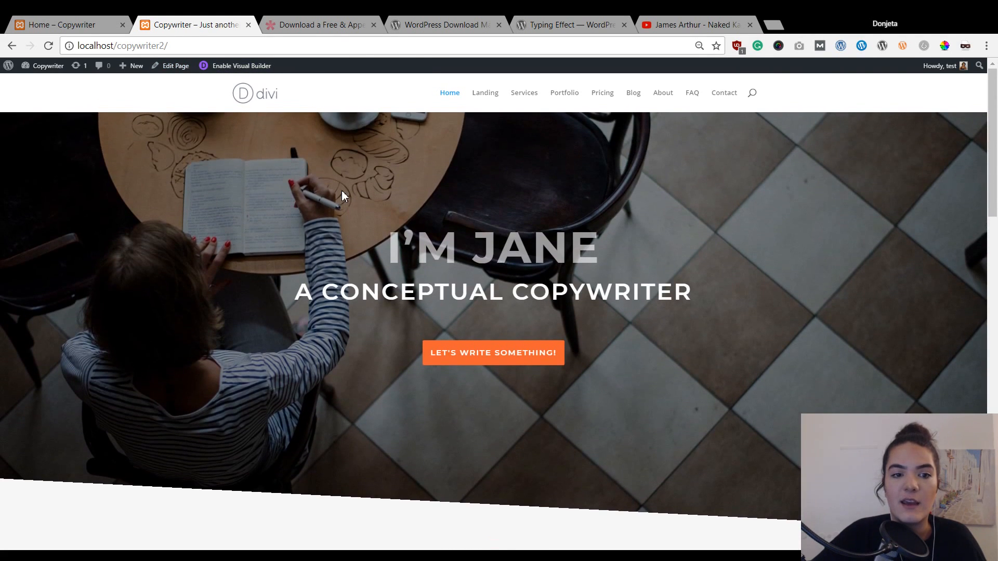
scroll(278, 117, down, 3)
scroll(260, 182, up, 3)
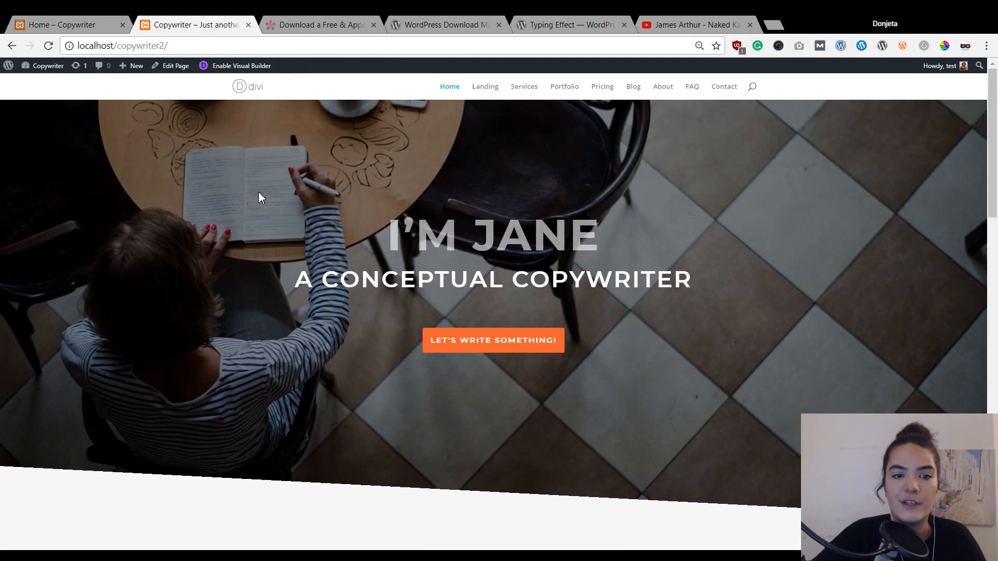
click(240, 68)
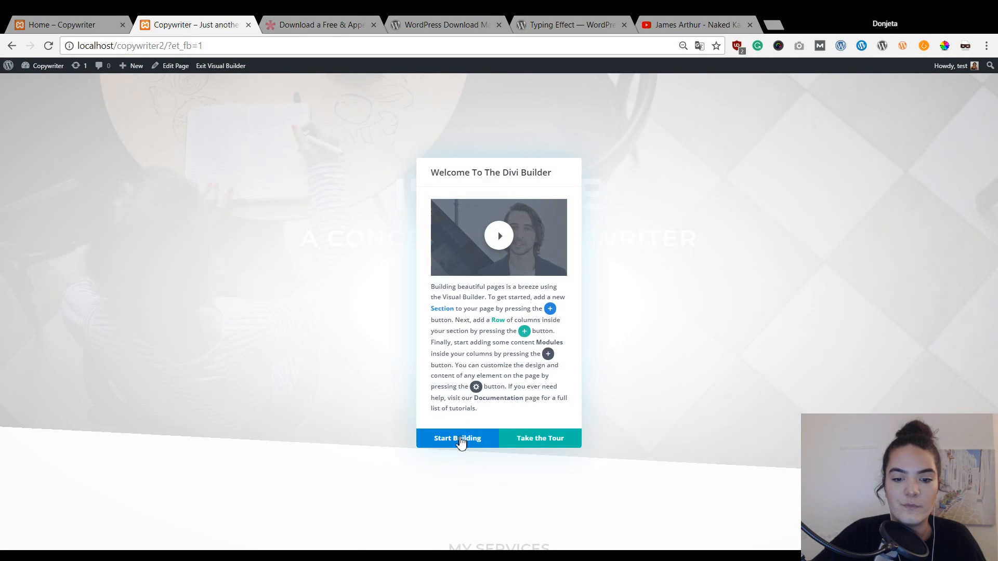
click(458, 439)
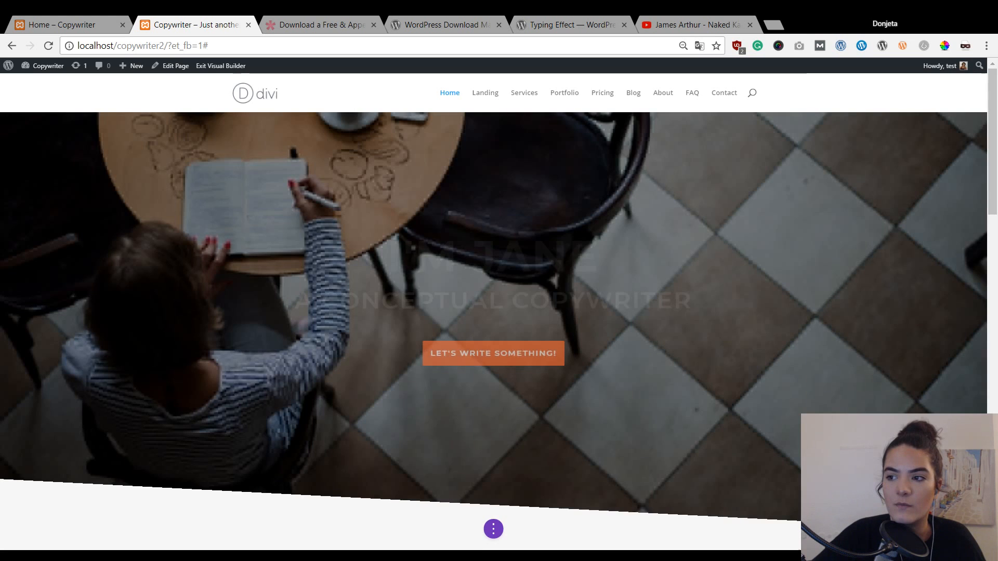
- Delete the Work Samples button module below the My Services blurbs
scroll(547, 261, down, 3)
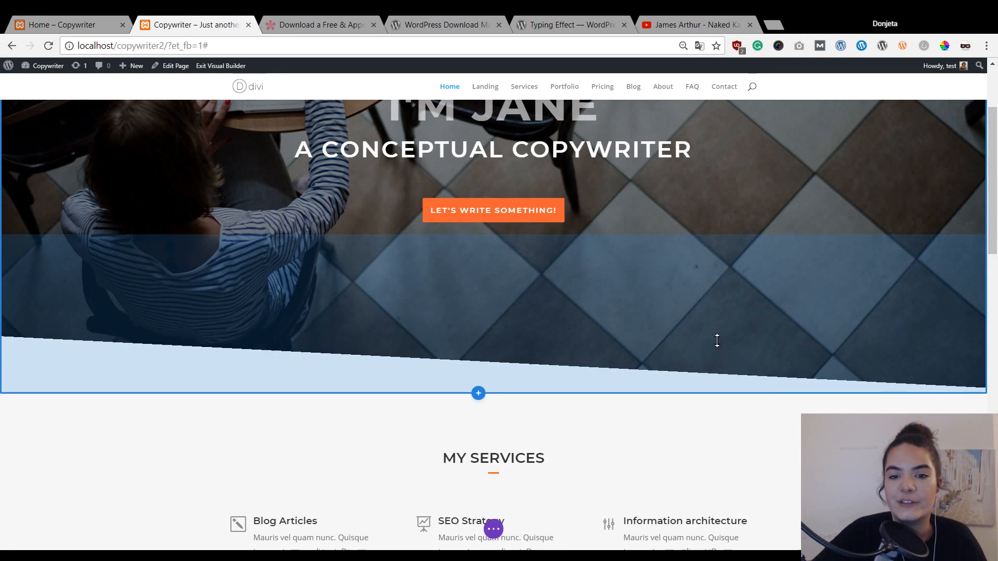
scroll(718, 341, down, 7)
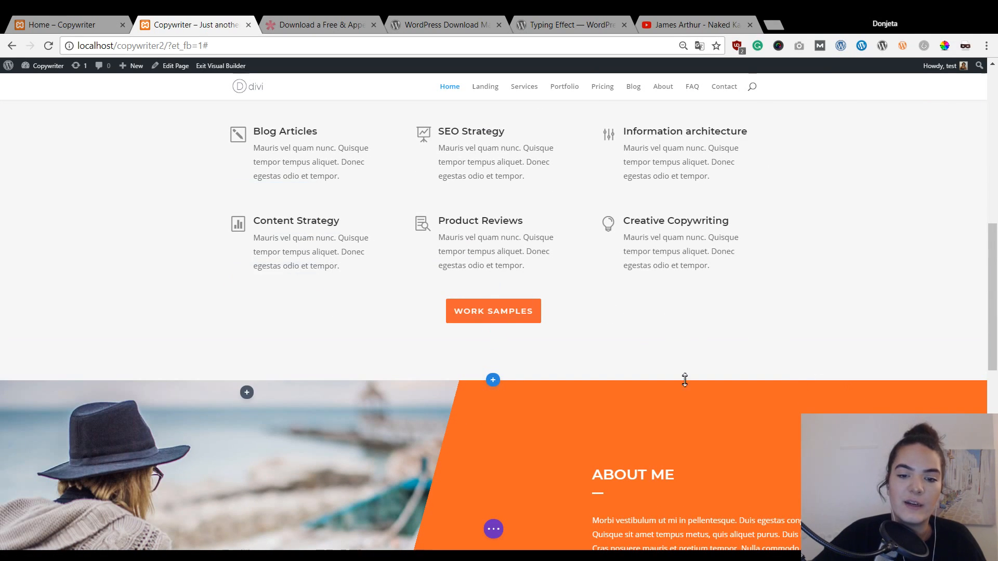
scroll(541, 341, up, 6)
scroll(542, 341, down, 8)
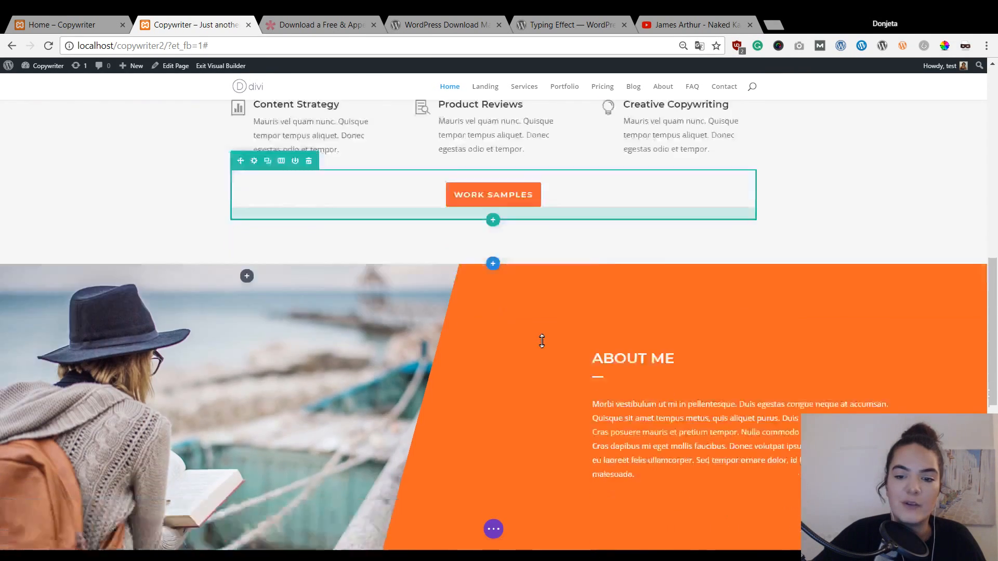
scroll(542, 341, down, 8)
scroll(542, 342, up, 16)
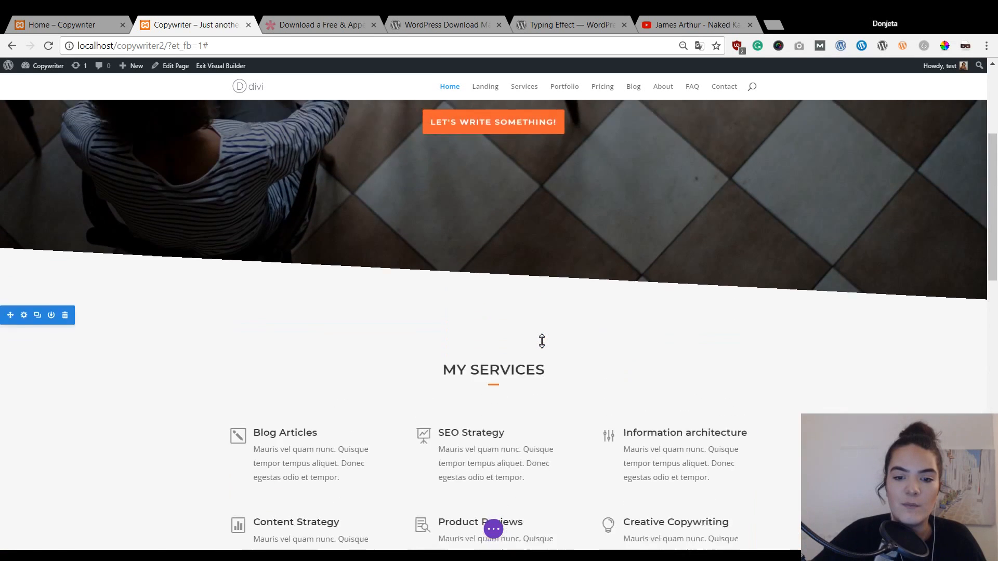
scroll(542, 341, down, 5)
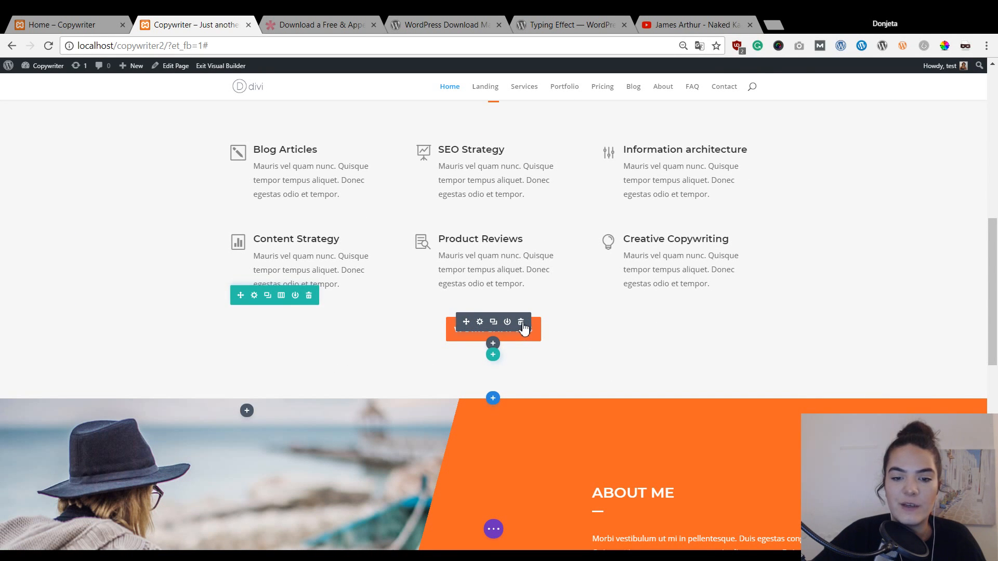
click(521, 322)
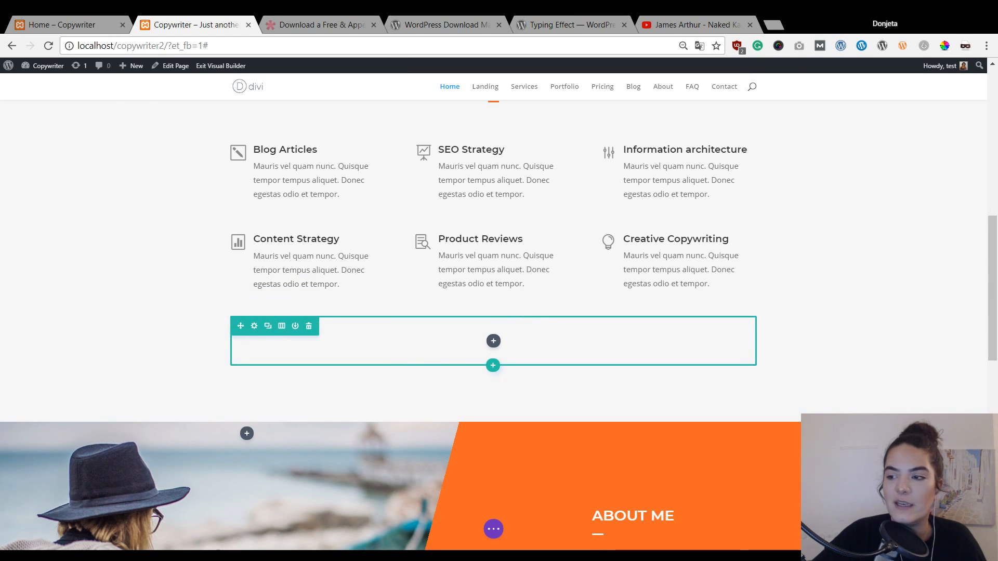
click(493, 341)
click(477, 278)
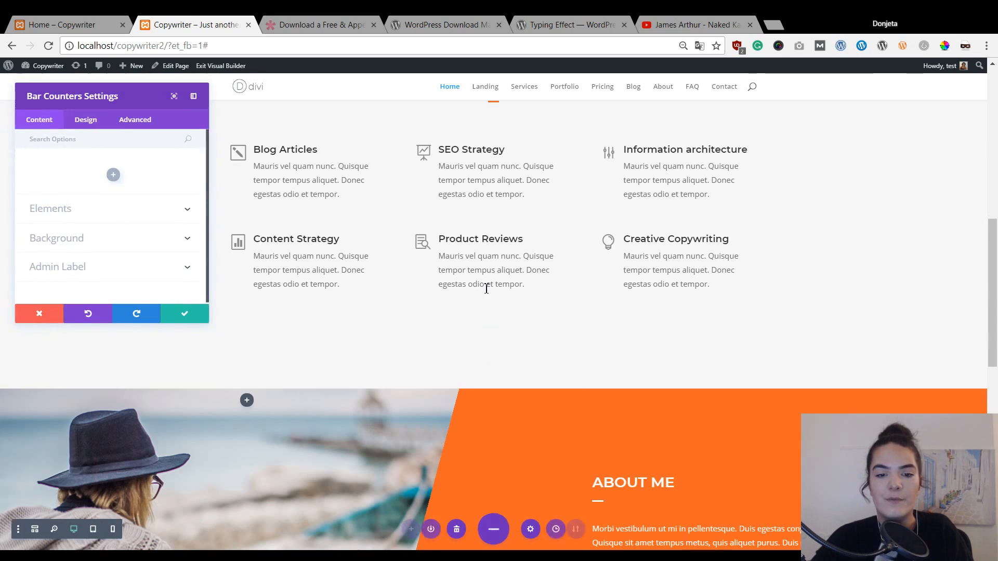
click(48, 317)
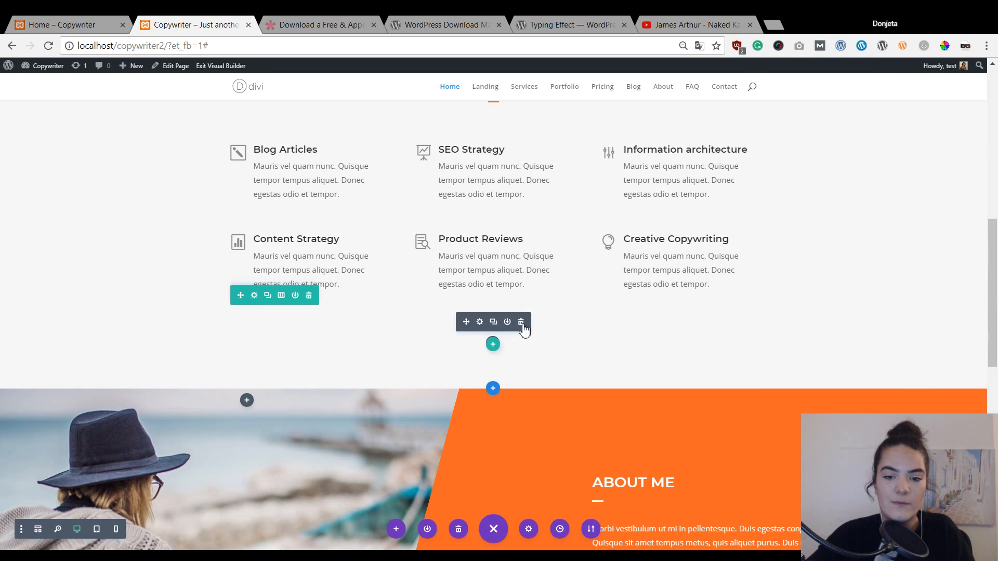
- Insert a Text module below the service blurbs containing the shortcode [wpdm_package id='51421'] and save it
click(493, 340)
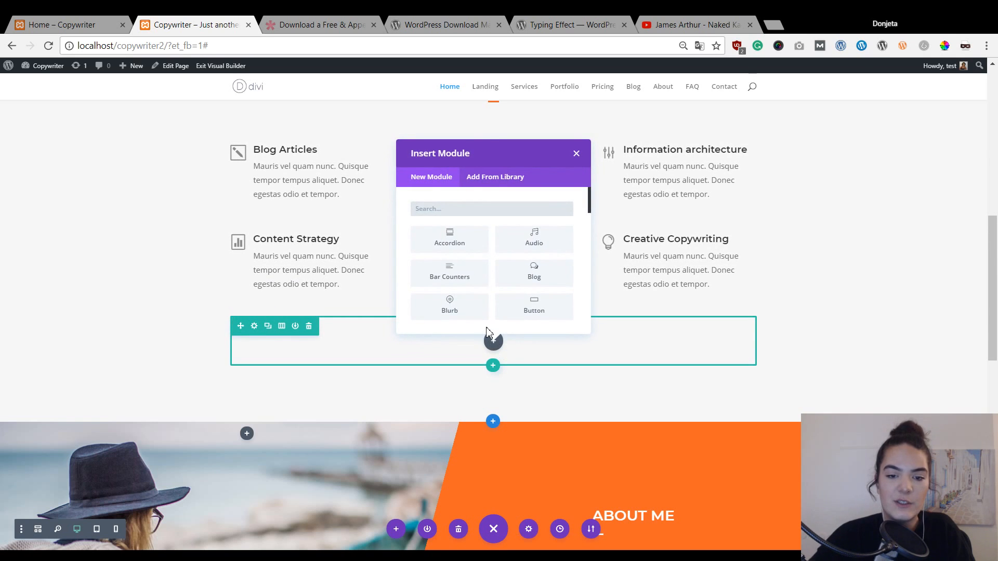
text(text)
click(469, 242)
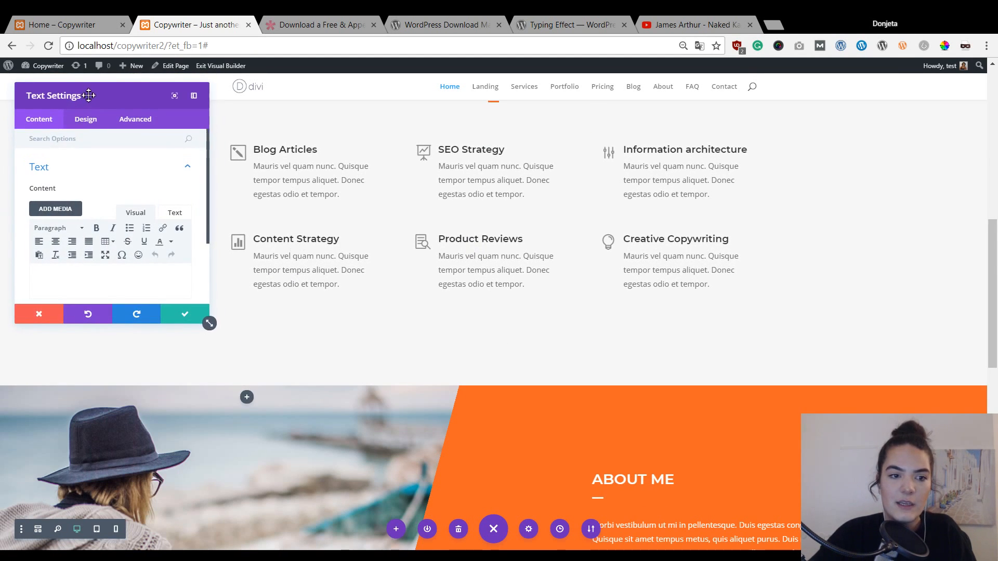
drag(89, 95, 642, 115)
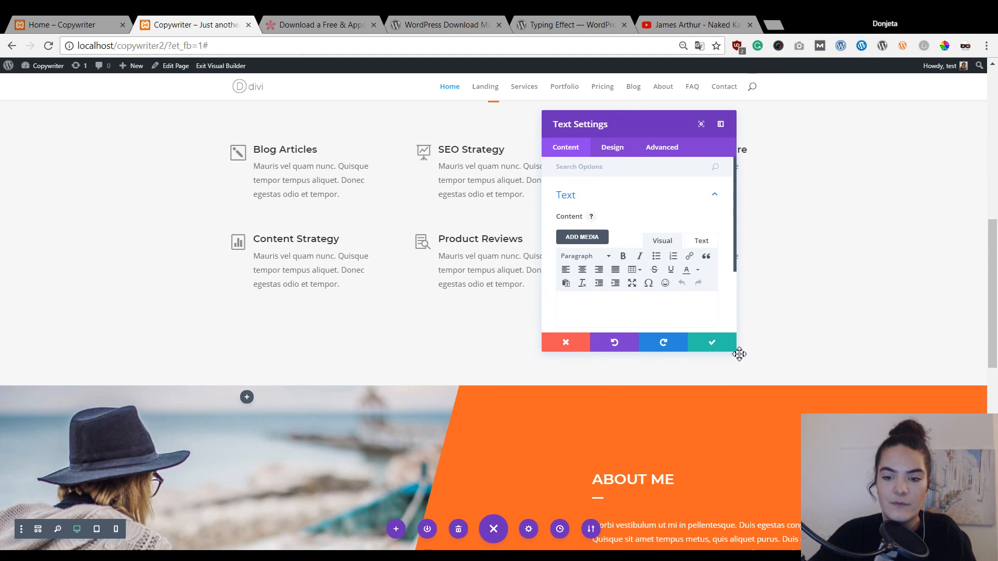
drag(735, 352, 842, 385)
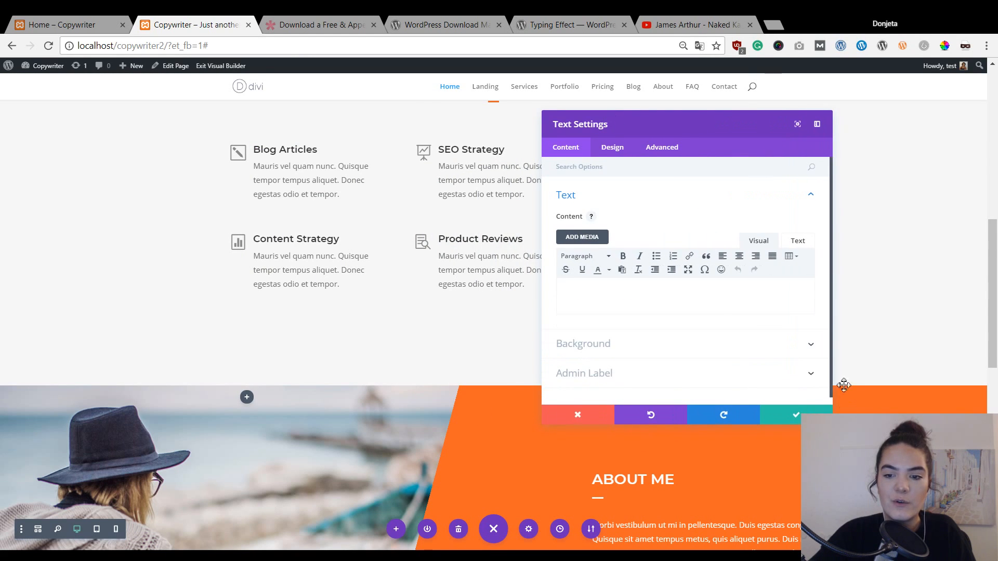
click(712, 285)
text([wpdm_package id='51421'])
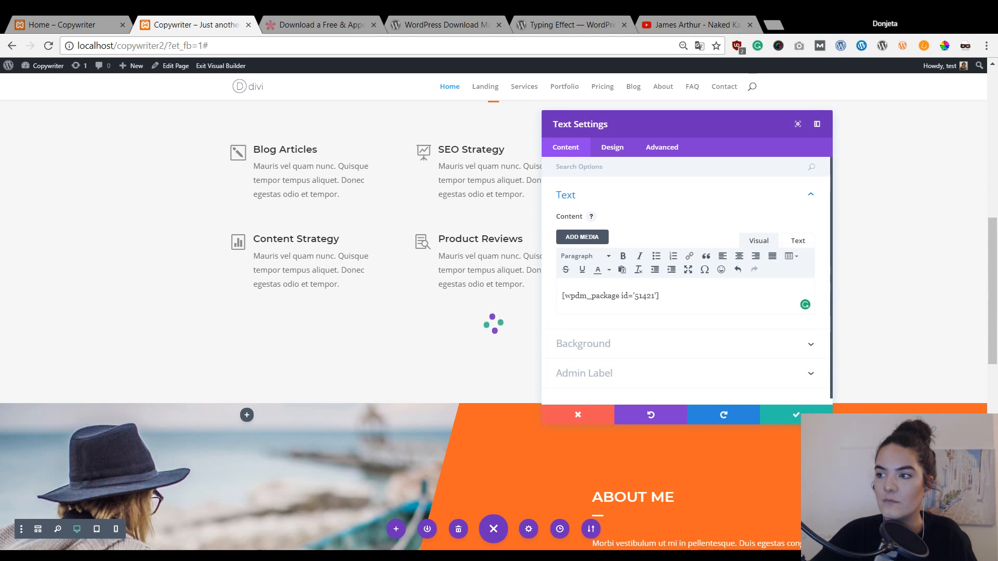
click(797, 419)
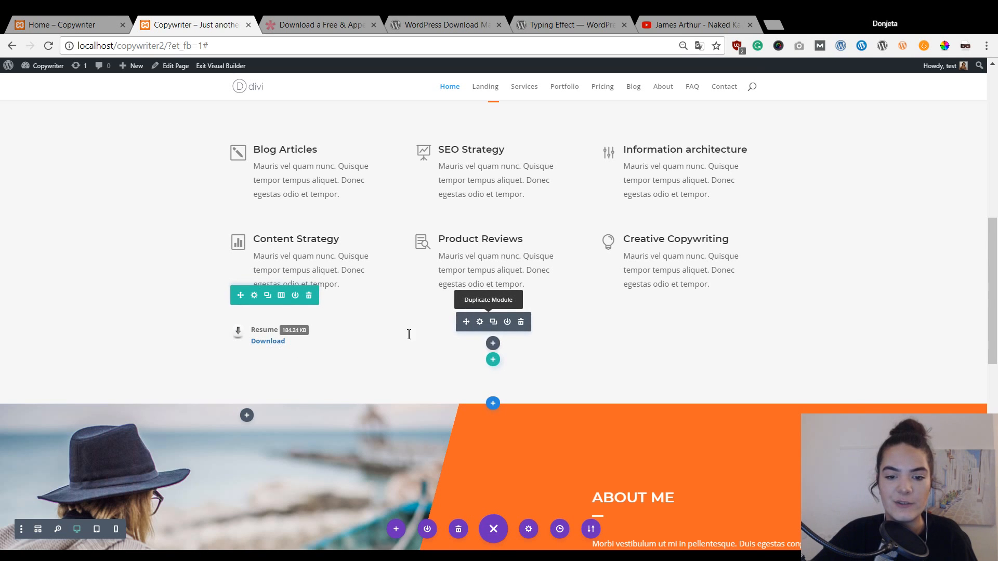
- Give the Resume download text module a solid background color of #f16334
click(480, 322)
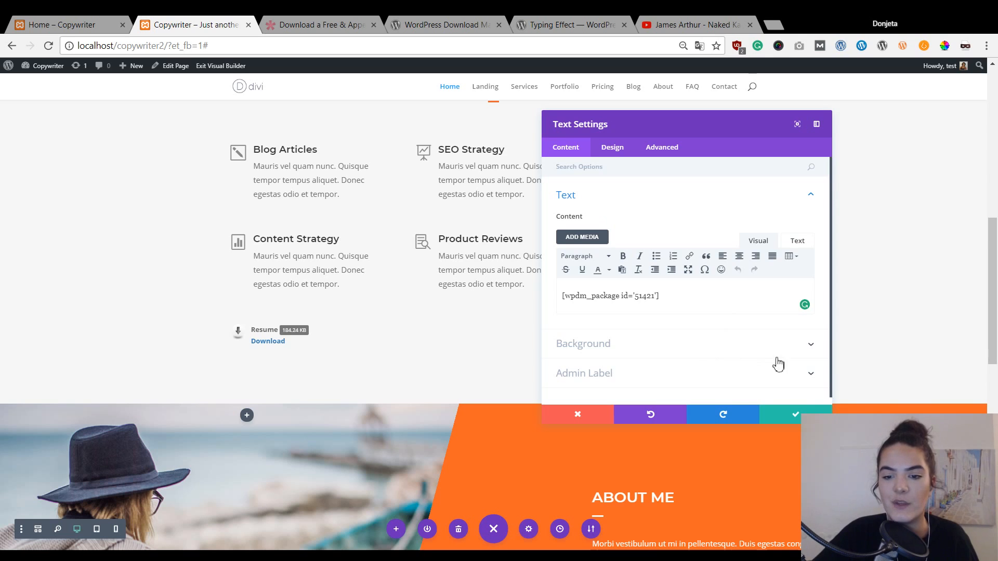
drag(830, 422, 859, 465)
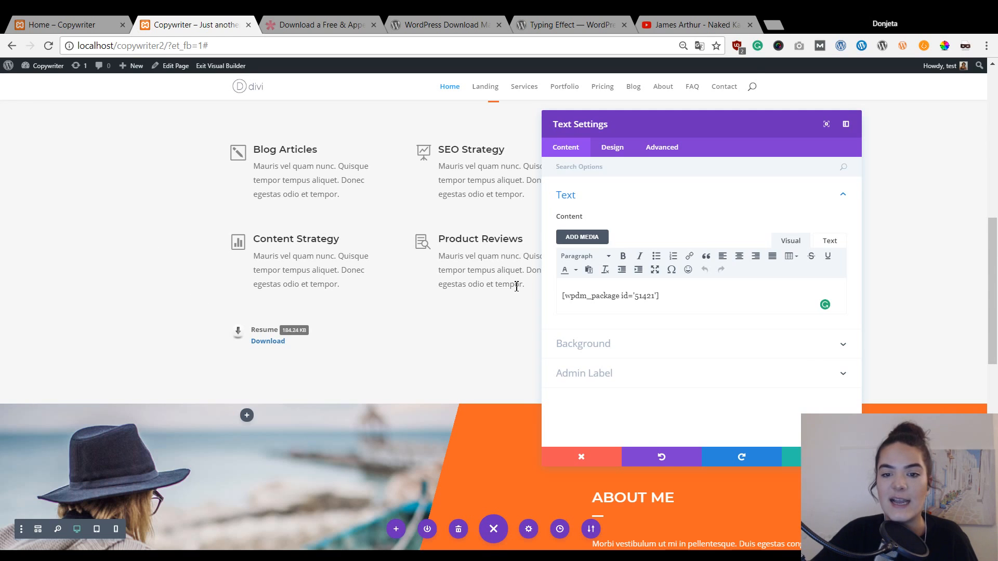
click(730, 352)
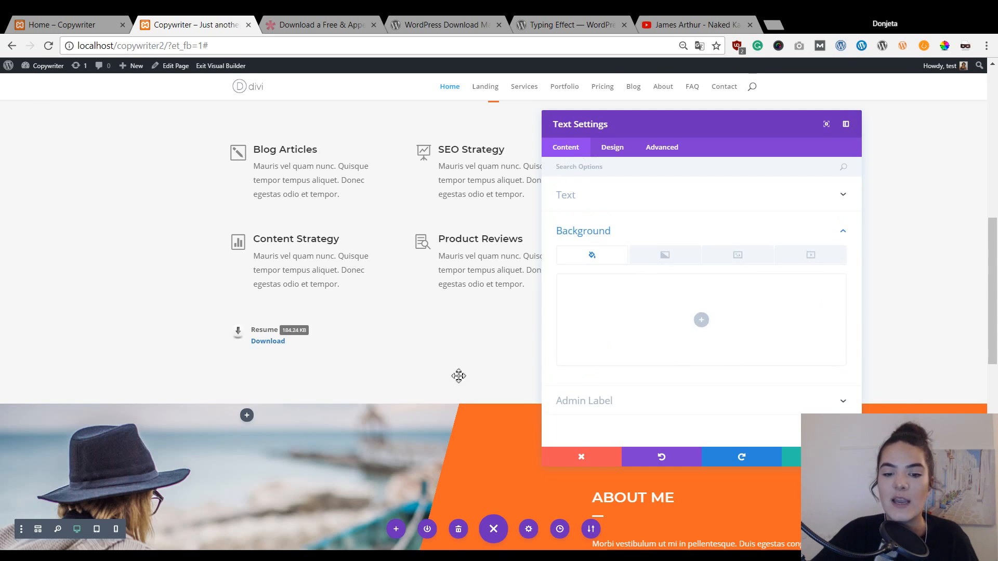
scroll(386, 291, down, 3)
scroll(401, 296, up, 3)
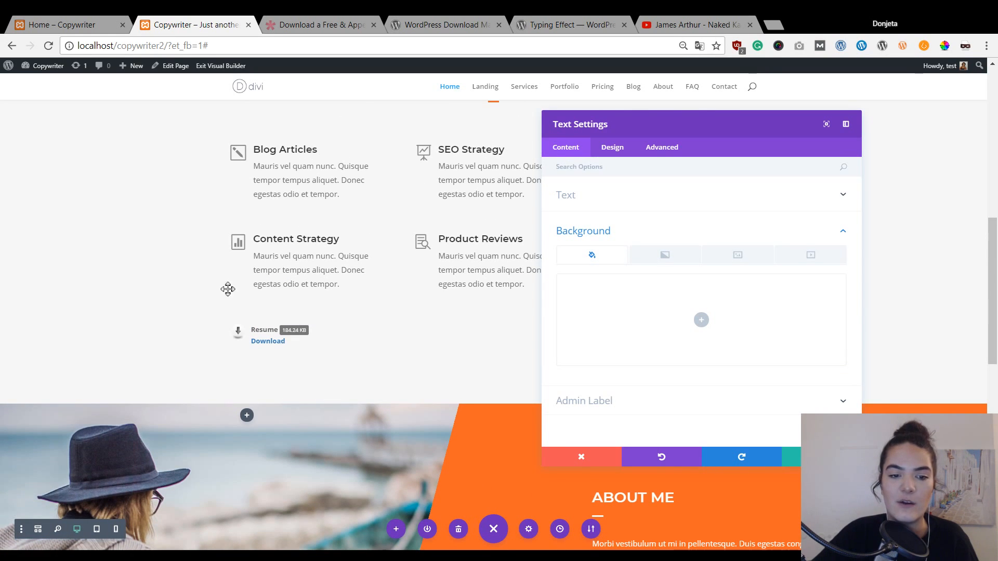
scroll(466, 337, down, 3)
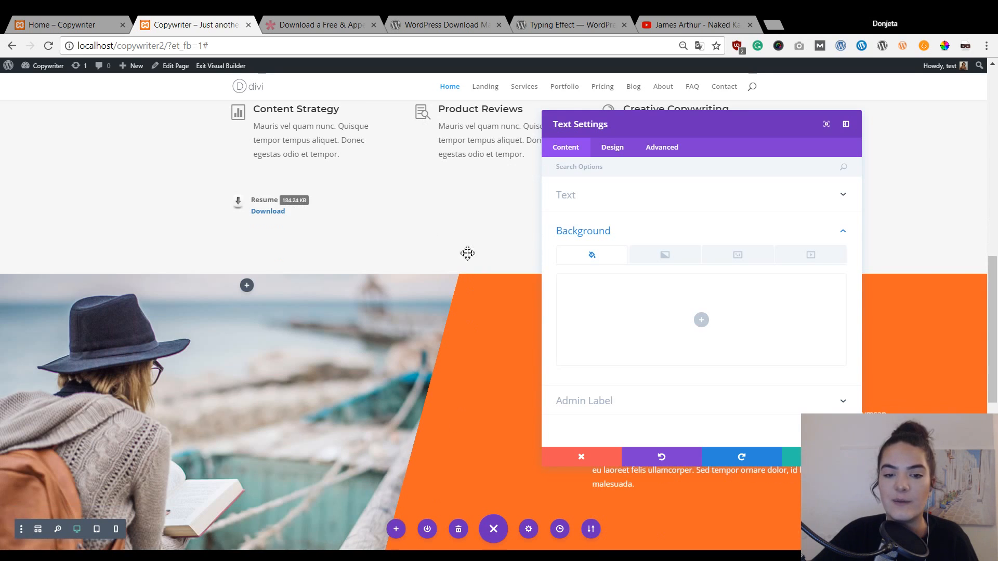
scroll(470, 291, up, 2)
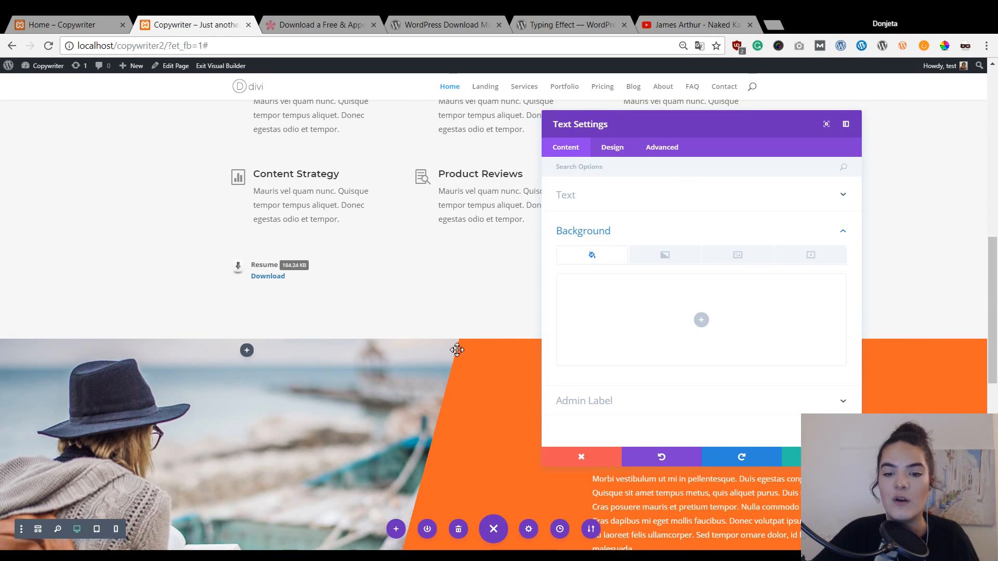
click(702, 321)
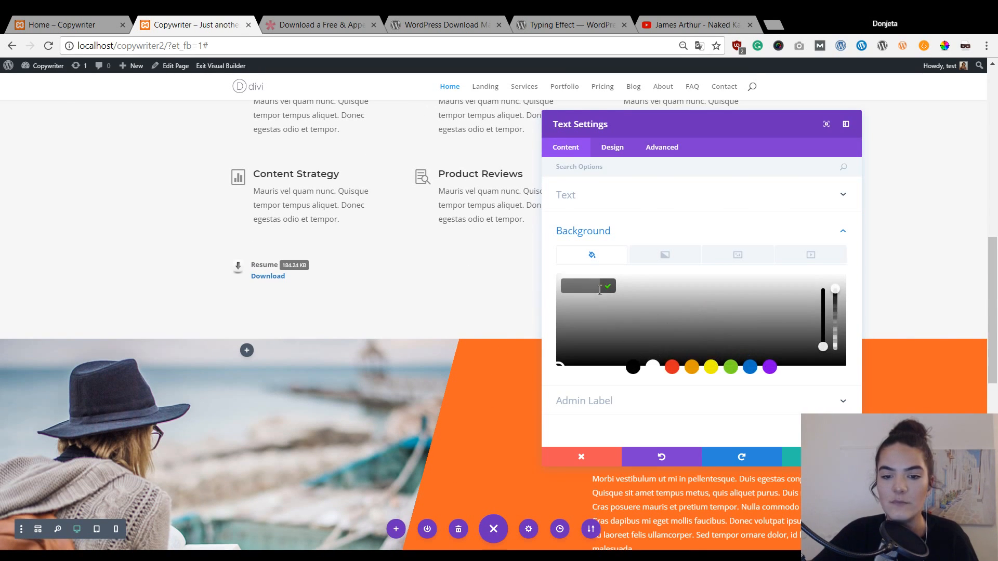
text(#f16334)
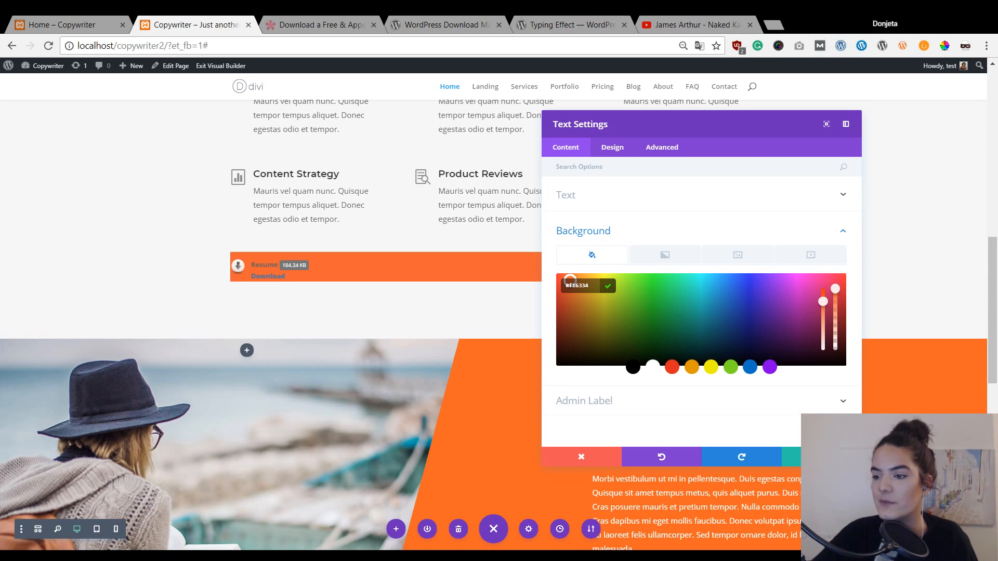
- Set the Resume text module's desktop width to 21%
click(612, 147)
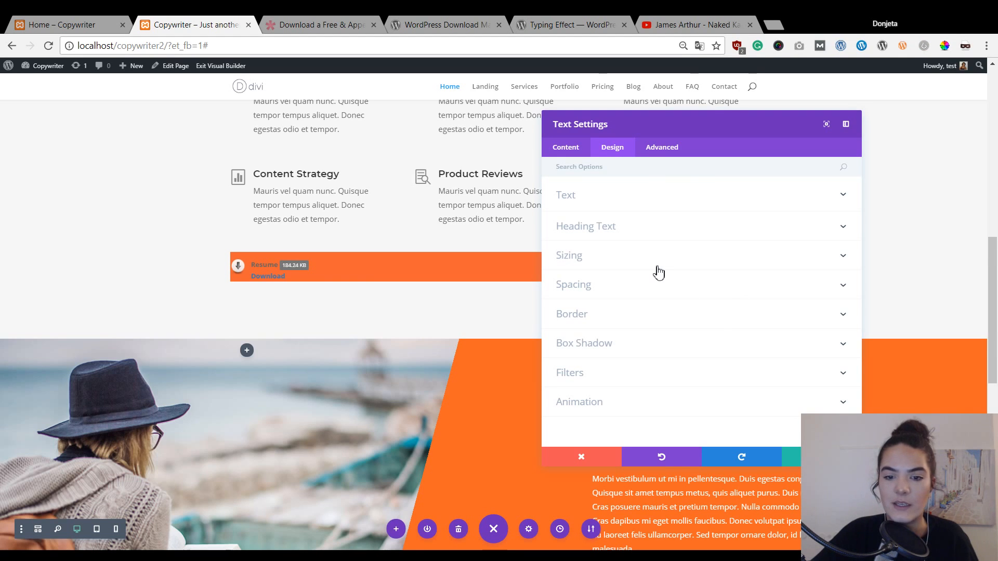
click(727, 264)
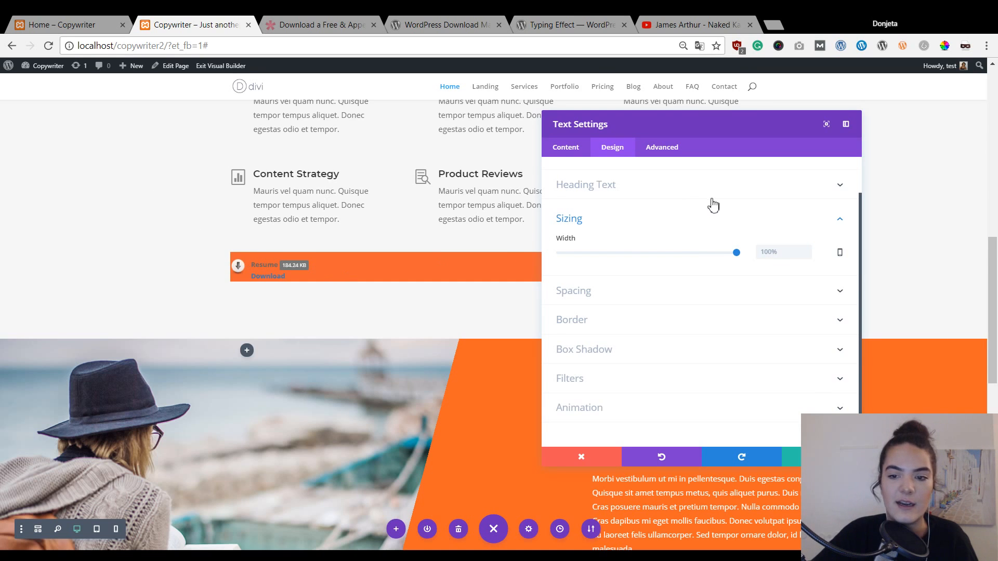
drag(737, 253, 616, 261)
click(779, 251)
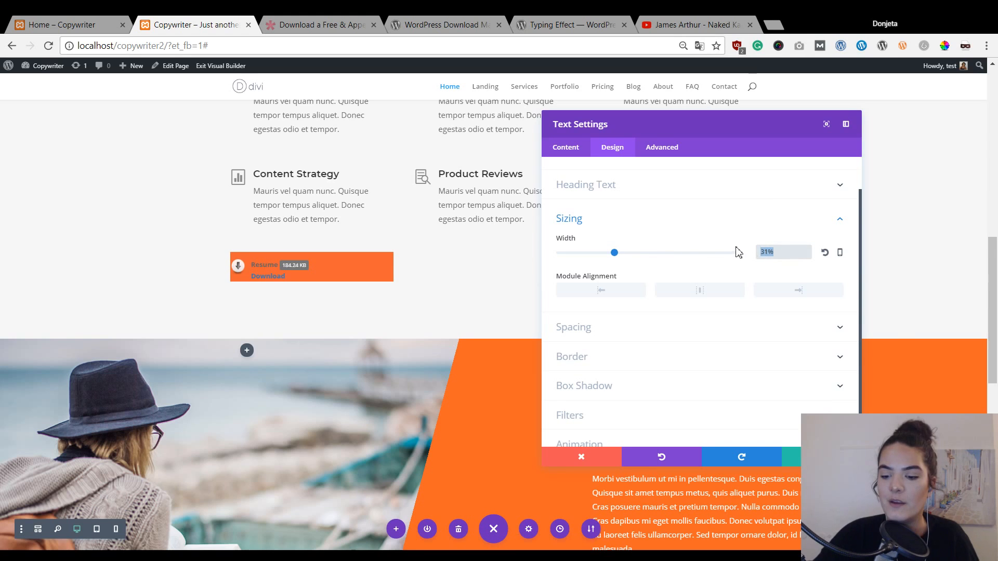
text(21)
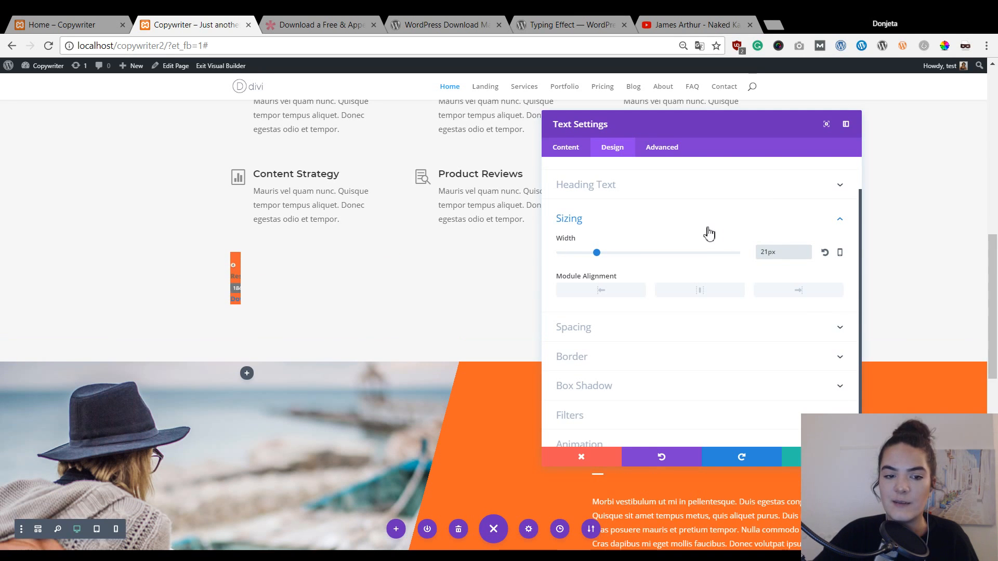
key(BackSpace)
key(BackSpace)
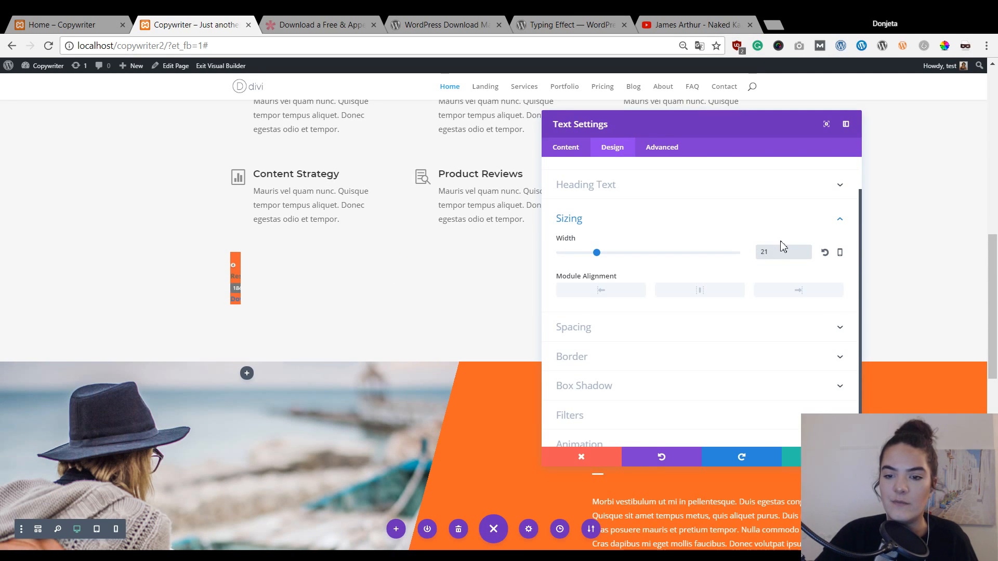
text(%)
click(758, 221)
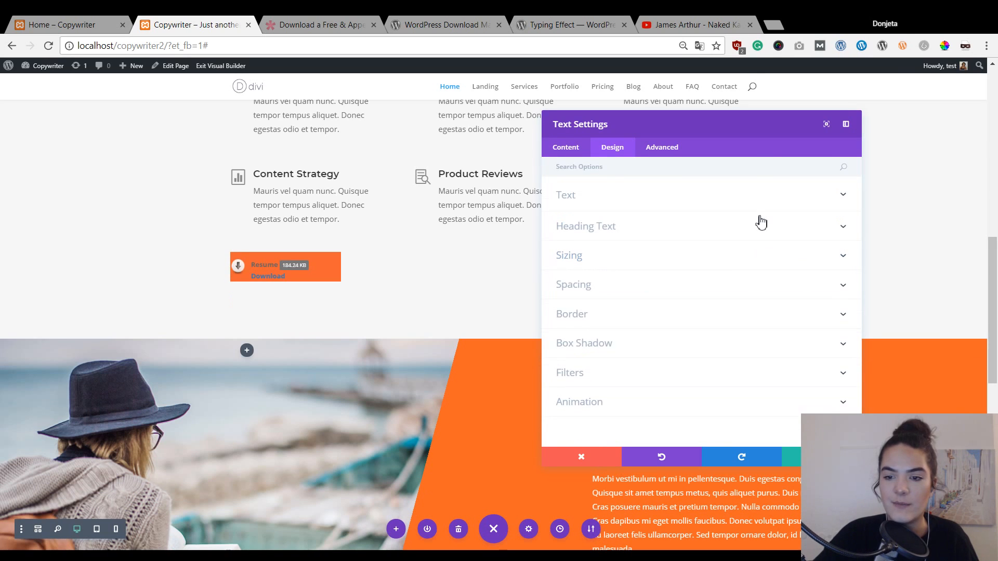
- Enable responsive widths for the Resume text module and set its tablet width to 35%
click(743, 261)
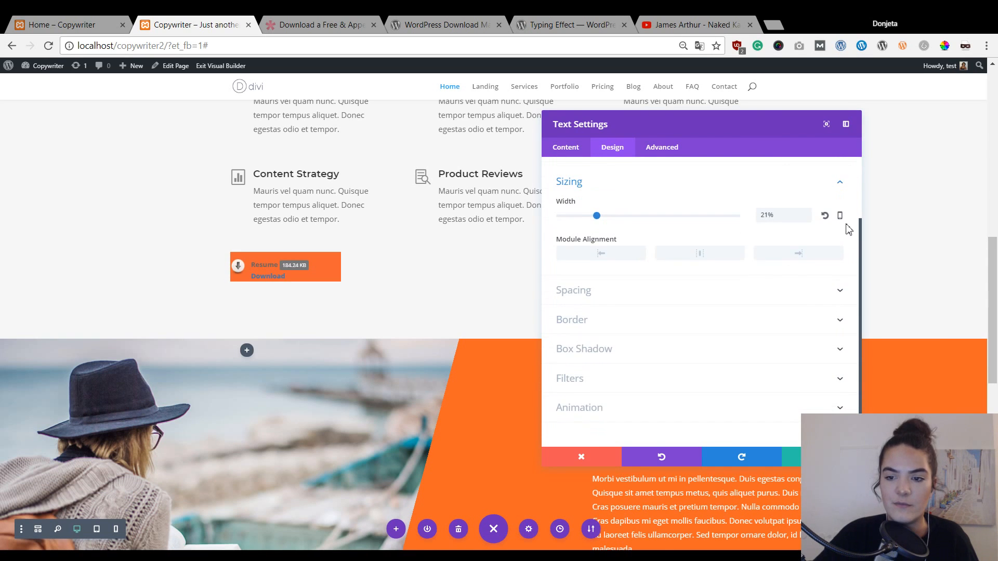
click(843, 219)
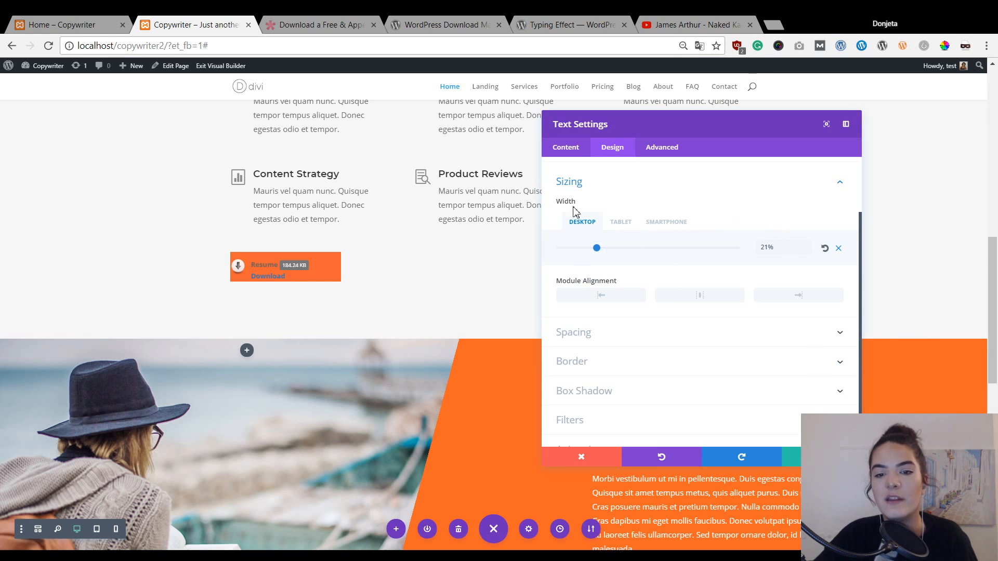
click(626, 226)
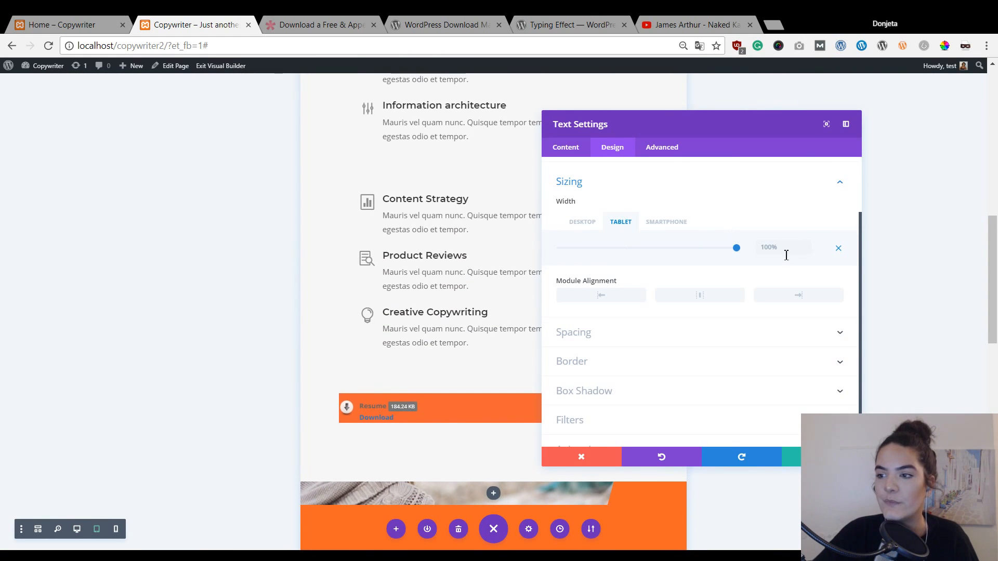
click(762, 251)
text(35)
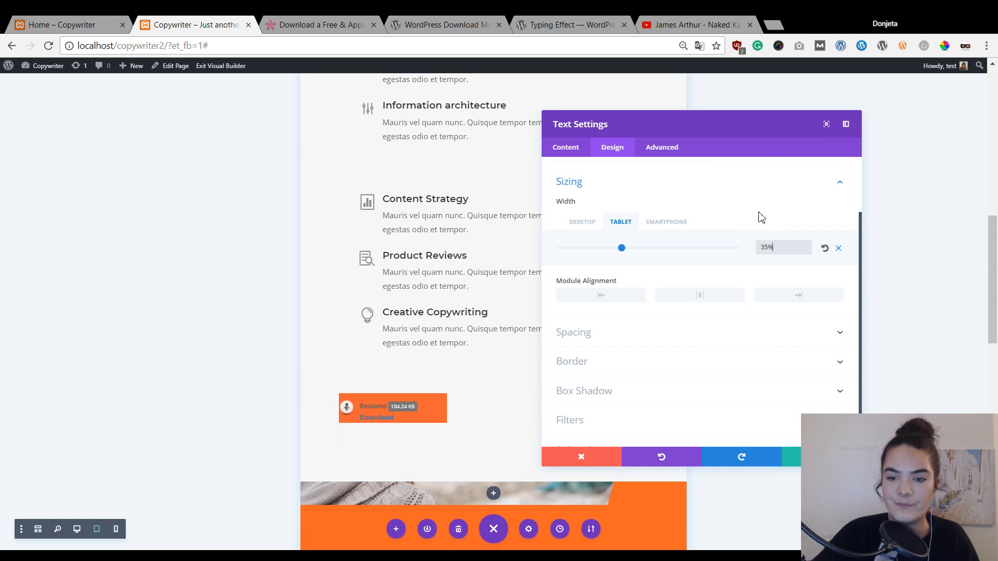
- Set the Resume text module's smartphone width to 56% and align the module to the center
click(691, 227)
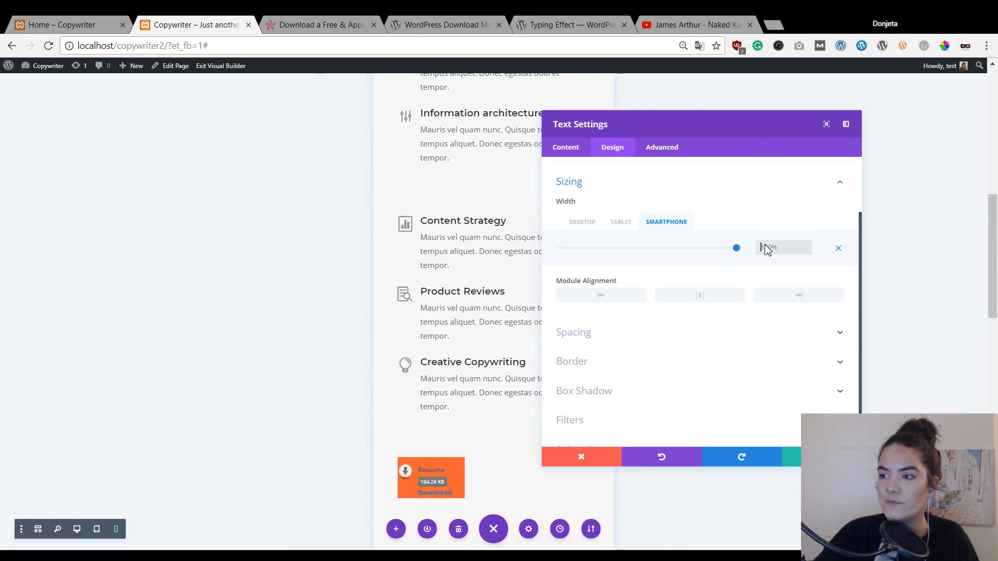
text(55)
key(BackSpace)
key(BackSpace)
text(50)
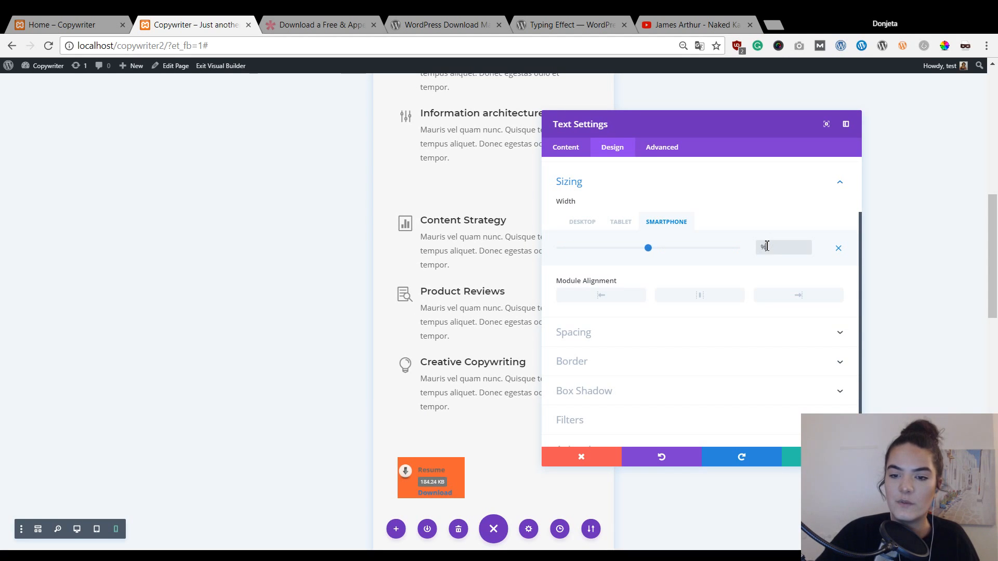
key(BackSpace)
key(BackSpace)
text(50)
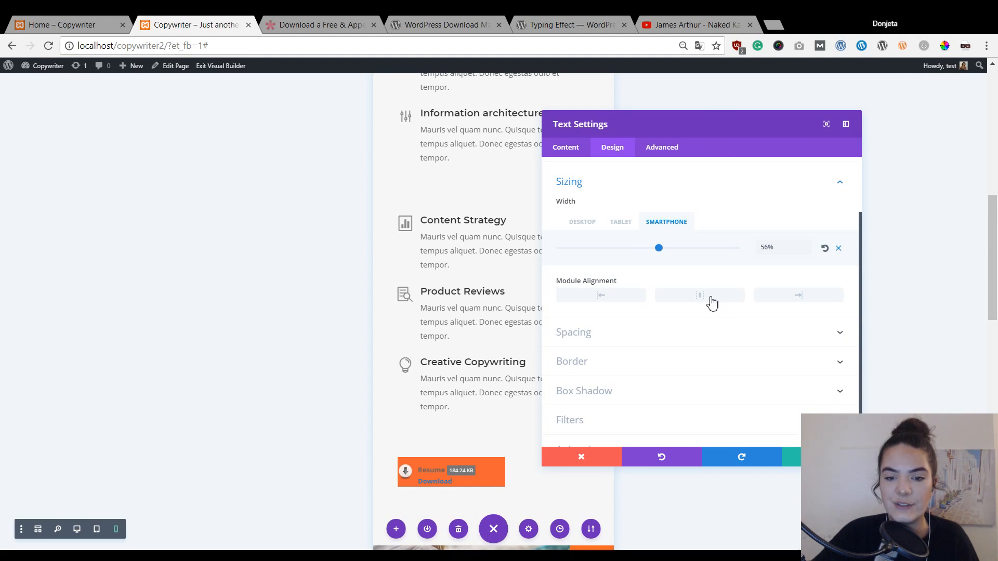
click(598, 222)
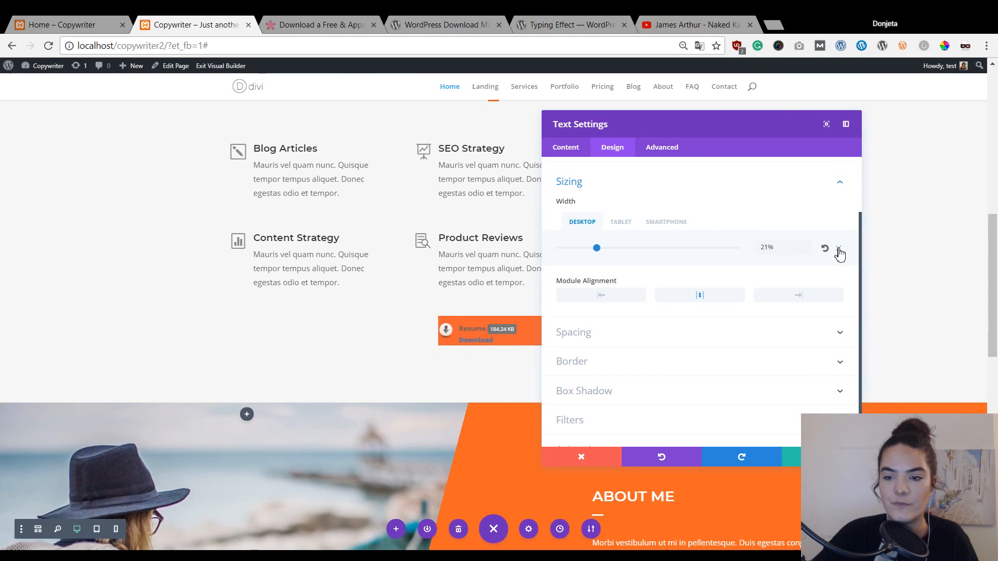
click(840, 250)
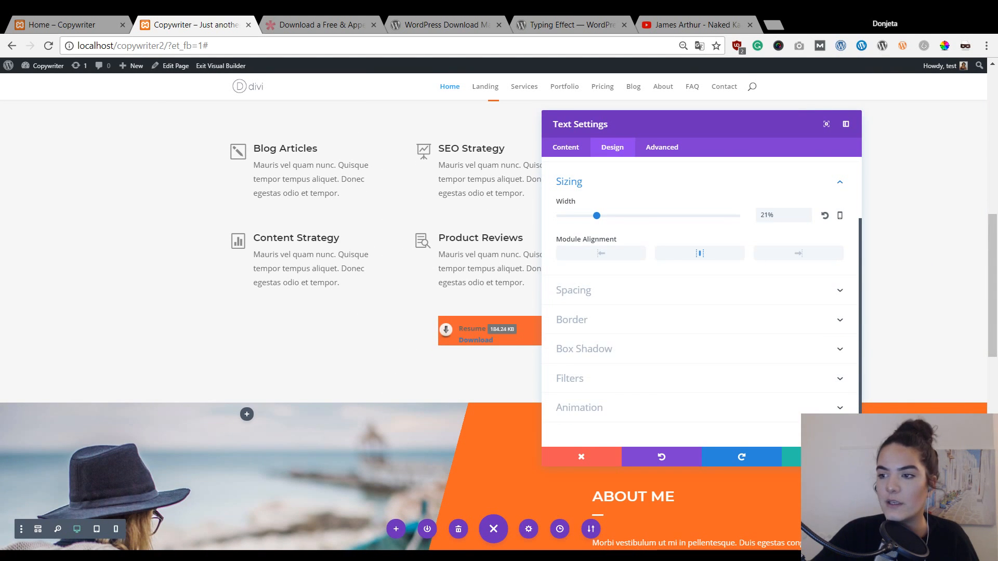
- Reduce the Resume text module's desktop width to 16%
click(672, 298)
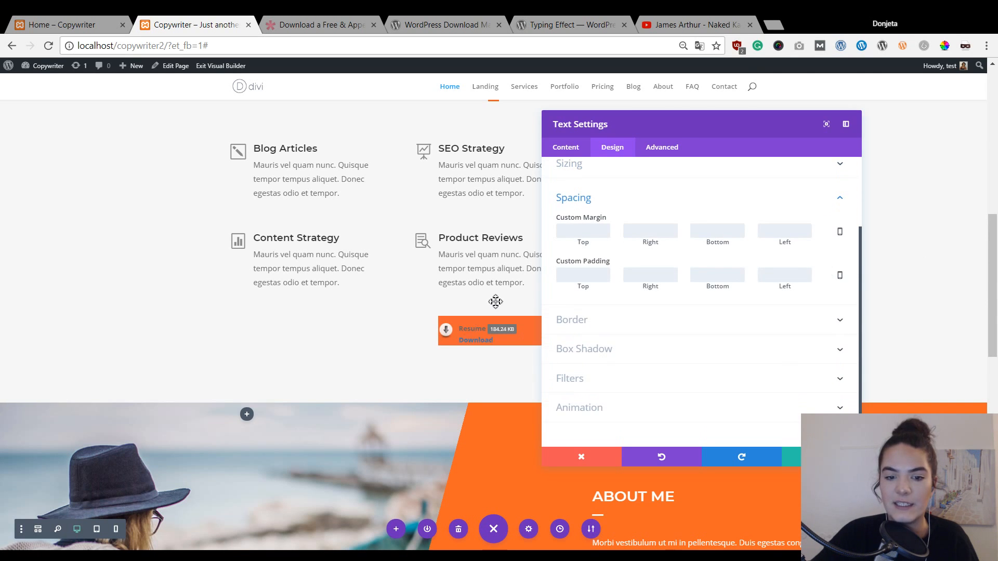
scroll(494, 299, down, 3)
drag(692, 129, 763, 121)
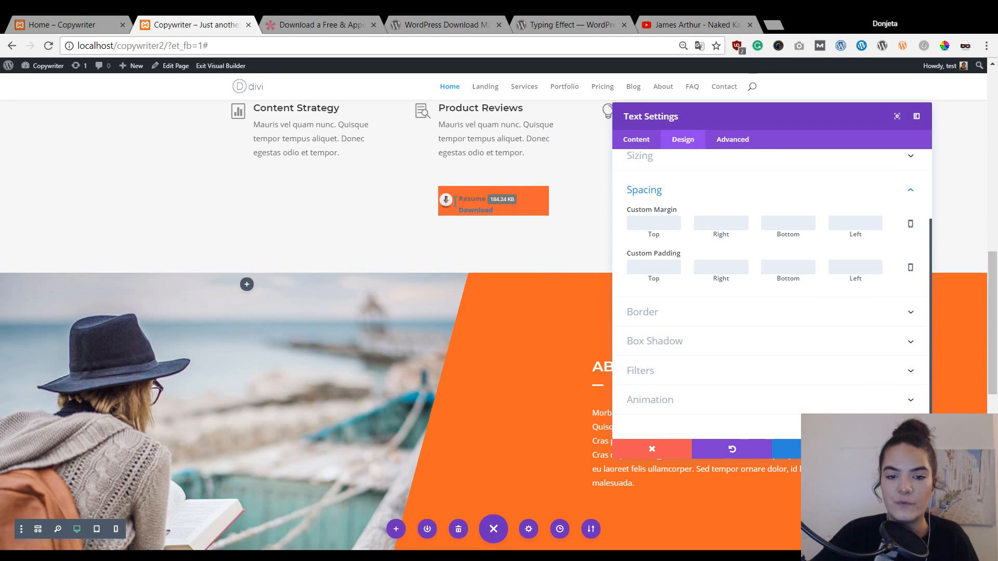
scroll(713, 252, up, 2)
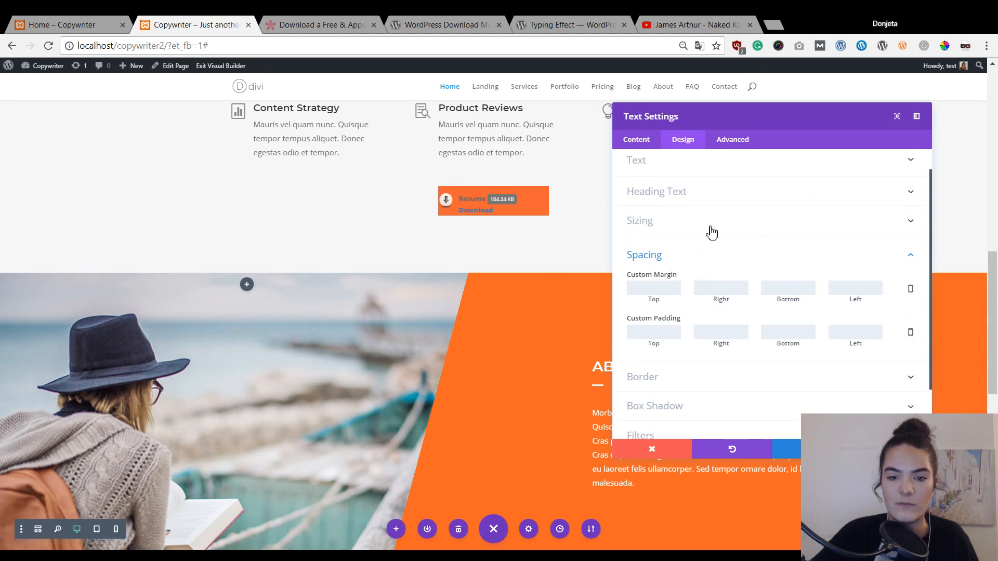
click(709, 229)
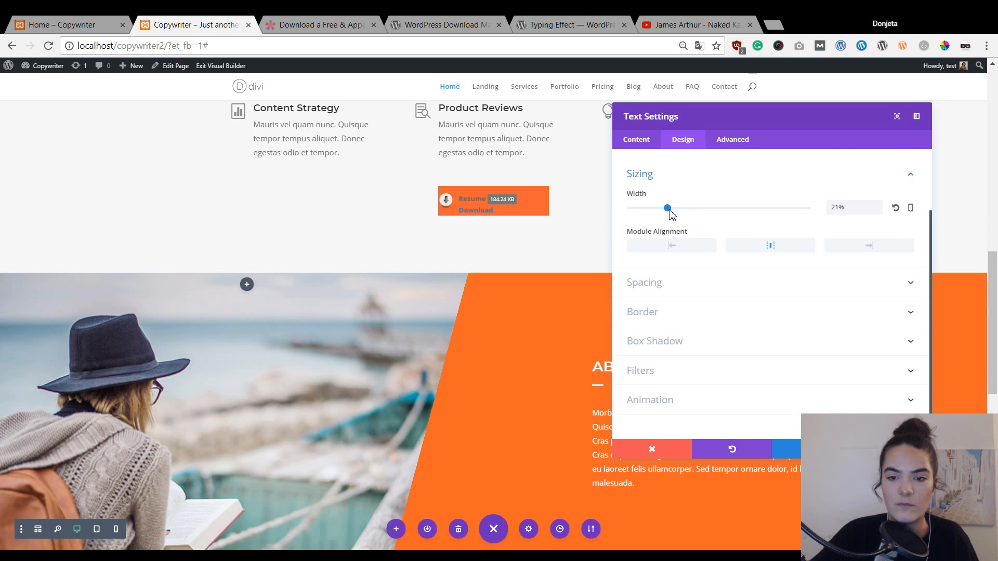
drag(670, 210, 660, 212)
scroll(457, 252, up, 3)
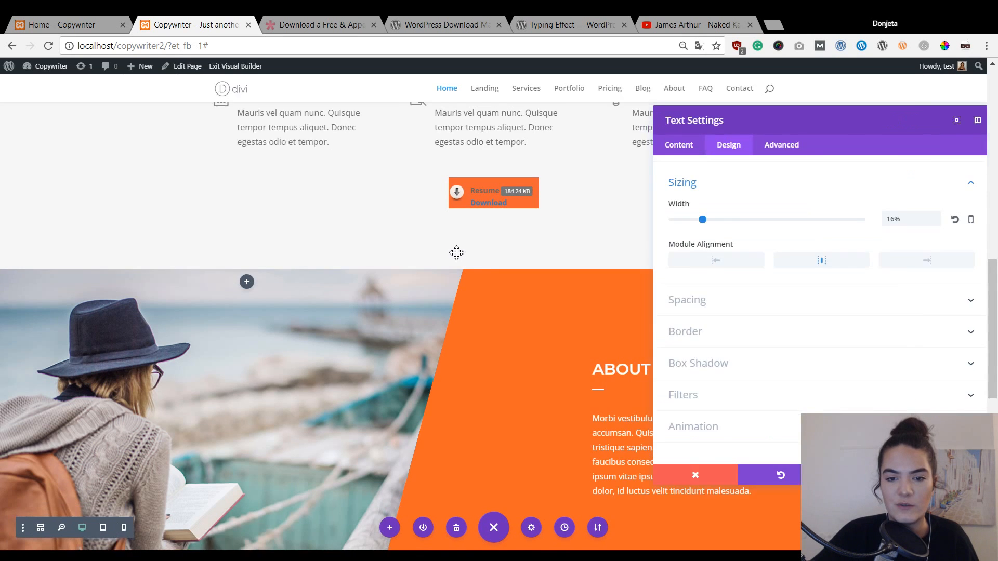
scroll(456, 253, down, 1)
drag(830, 132, 674, 111)
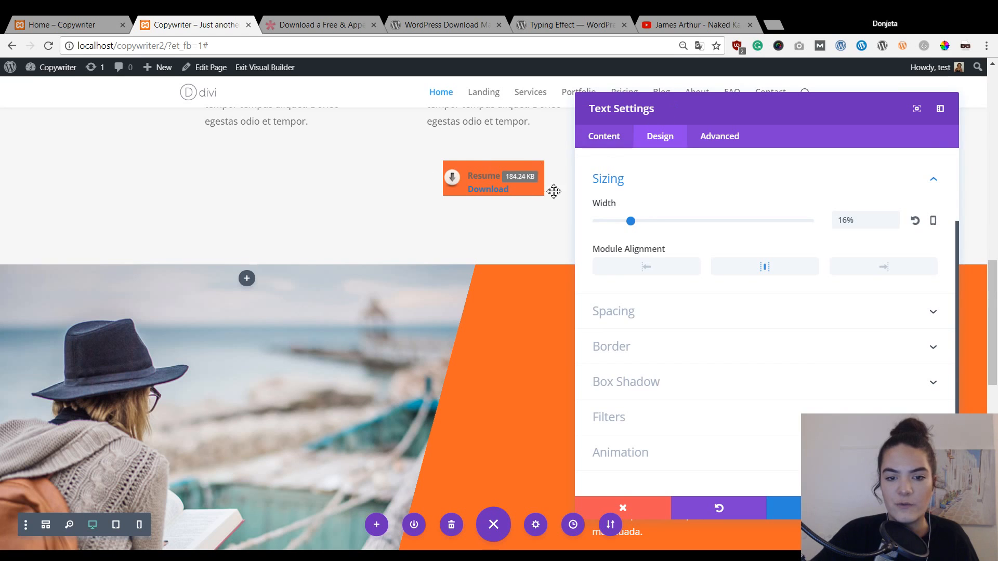
- Set the Resume text module's custom padding to 12px top, 8px right, 12px bottom and 15px left
click(722, 311)
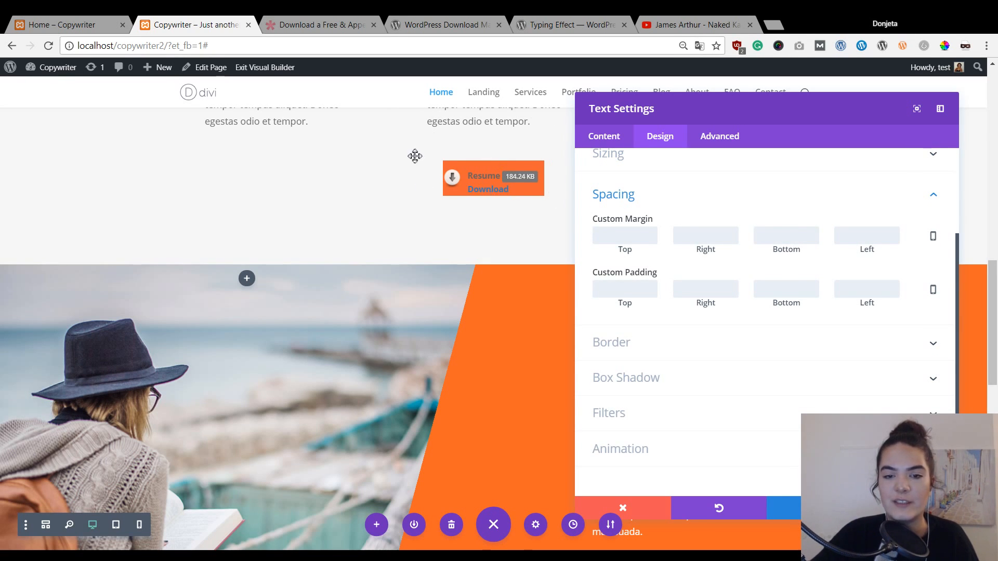
click(623, 290)
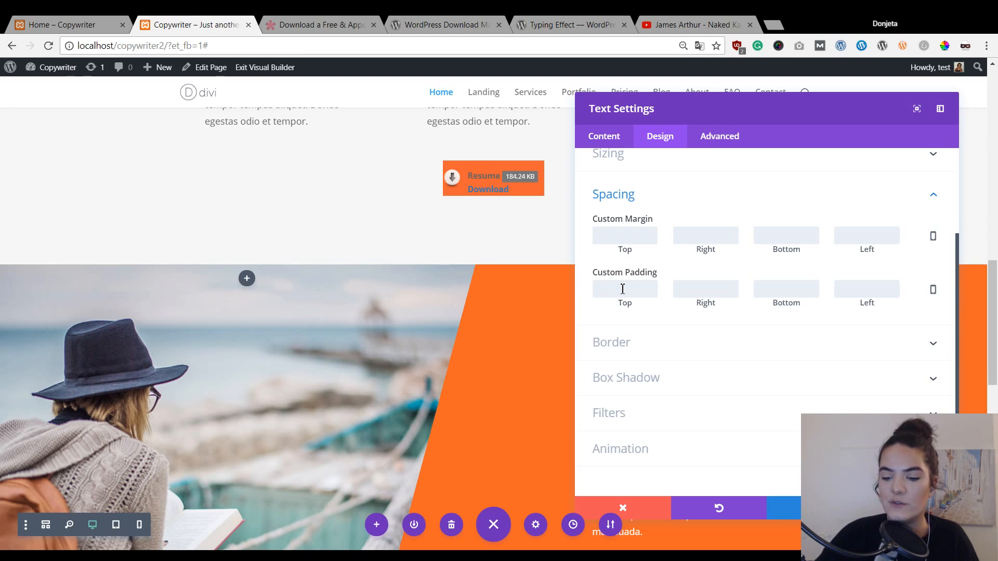
text(12)
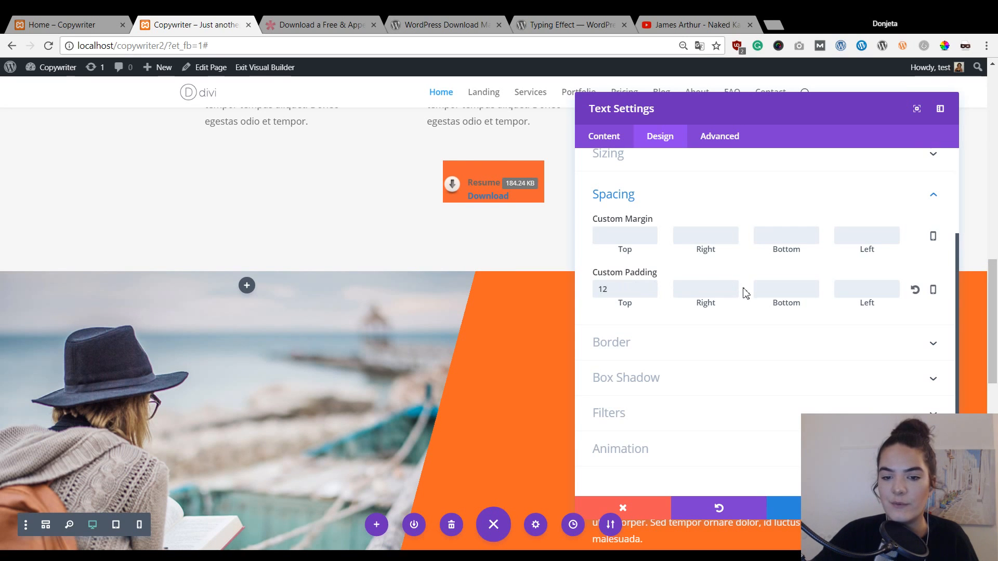
text(12)
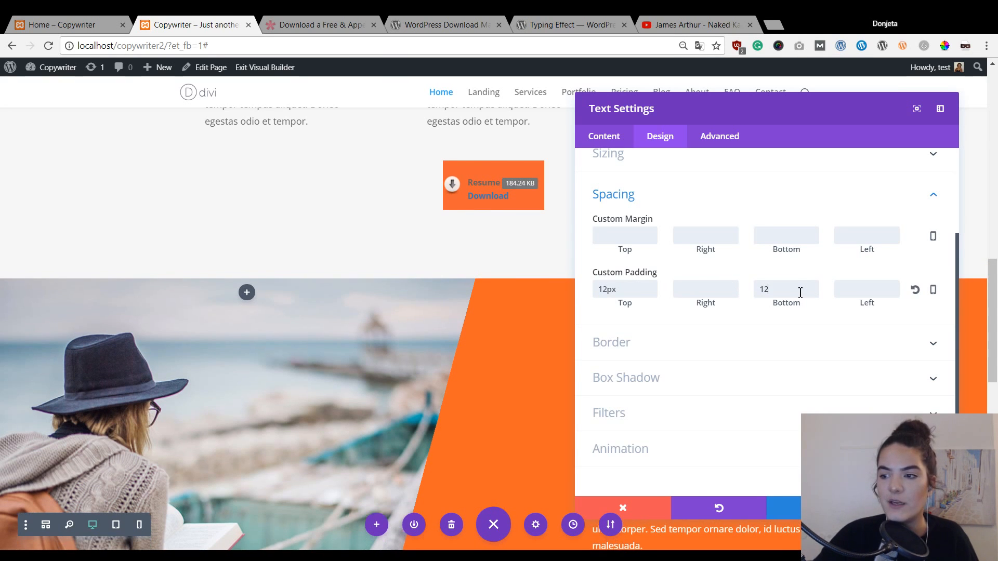
click(697, 288)
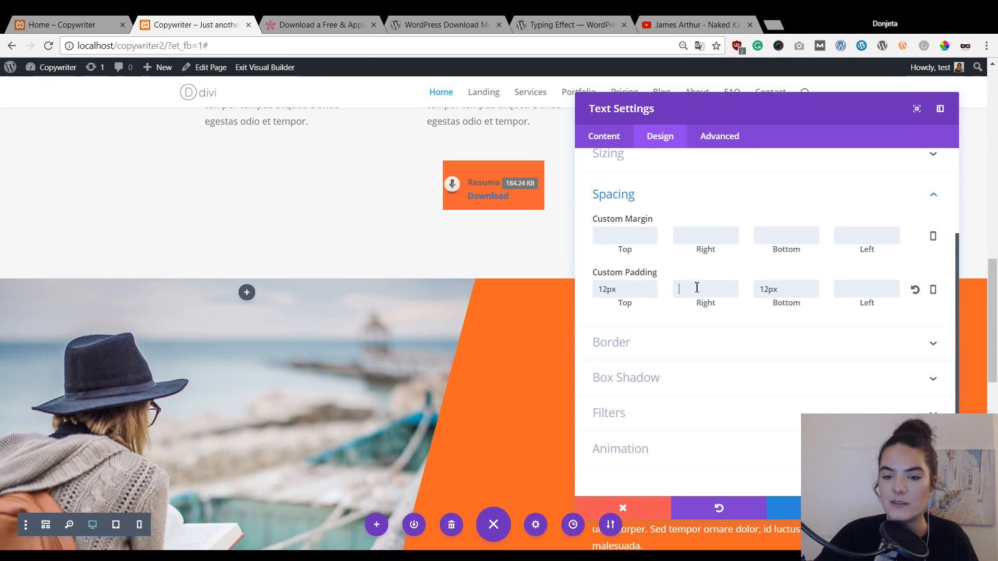
text(8)
click(852, 284)
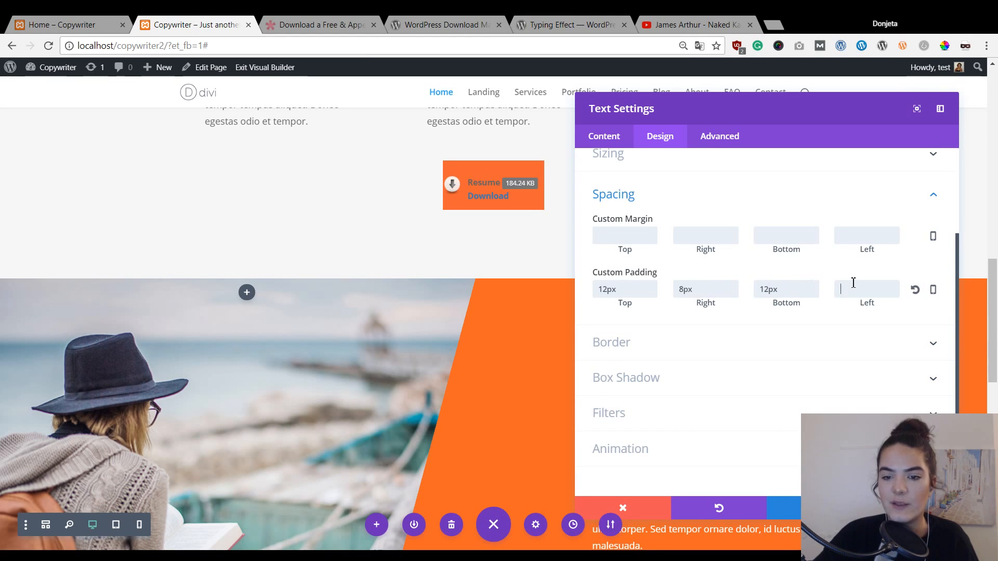
text(15)
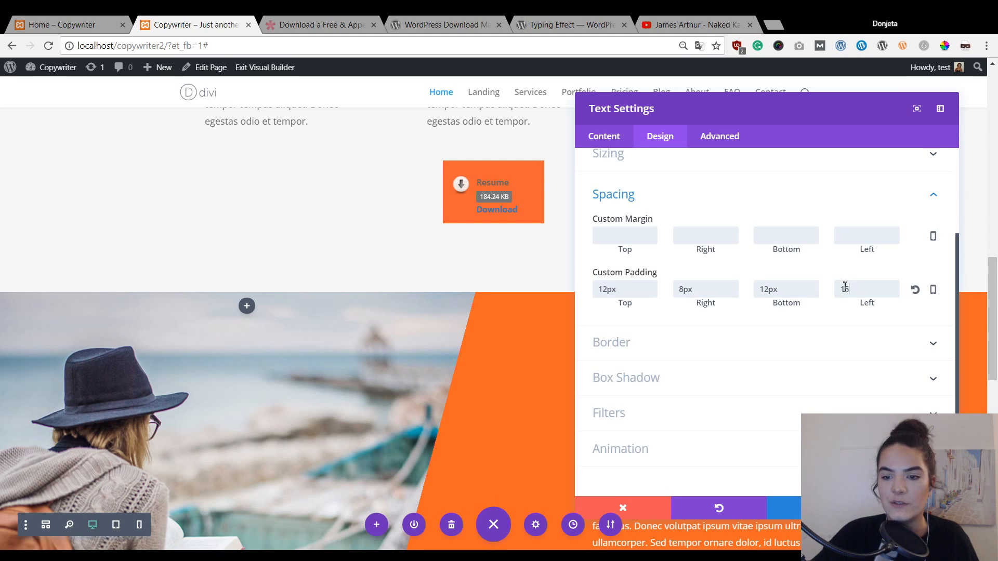
- Increase the Resume text module's desktop width to 19%
scroll(769, 260, up, 2)
click(769, 260)
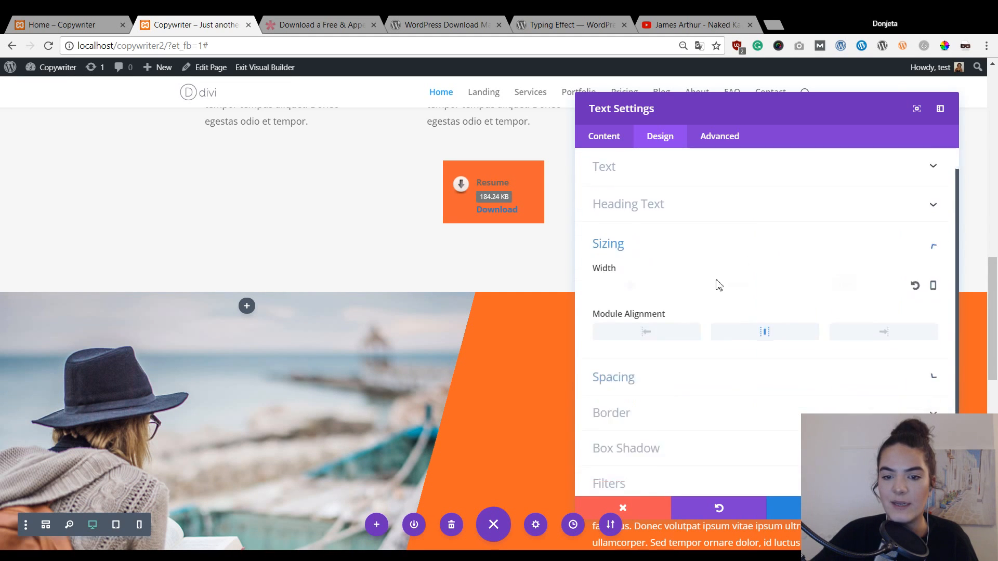
drag(638, 219, 638, 217)
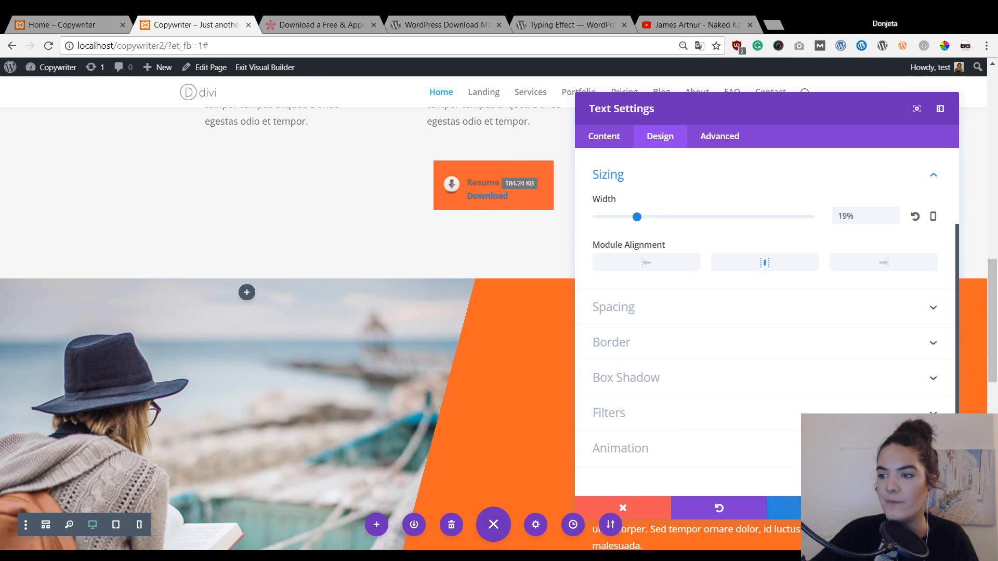
- Round all four corners of the Resume text module's border to 3px
click(757, 356)
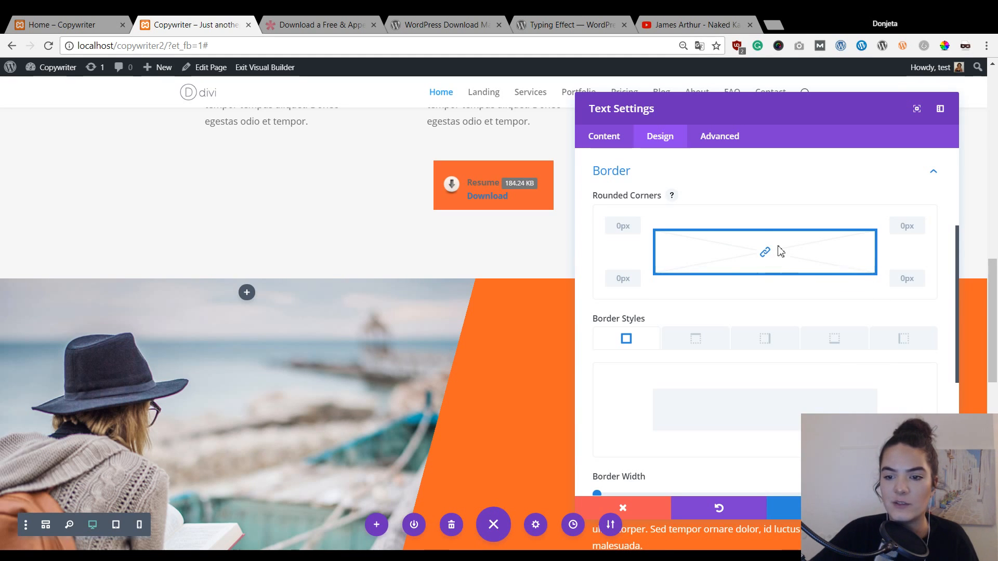
click(639, 226)
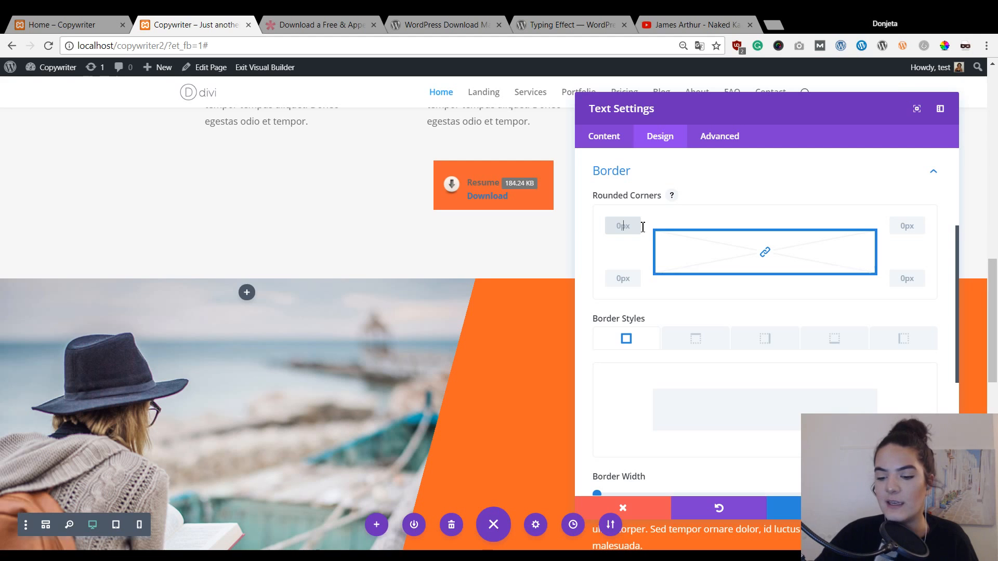
text(3)
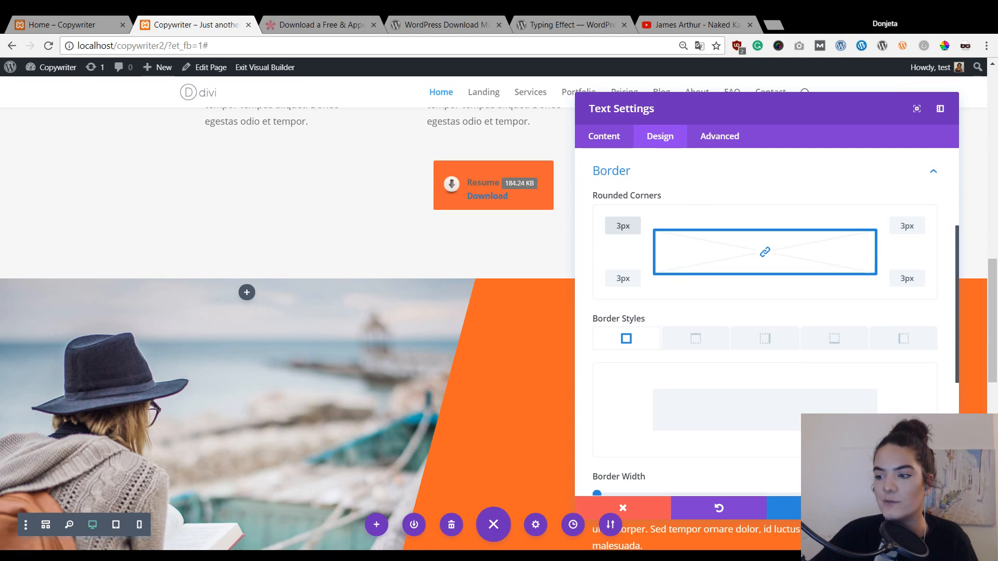
scroll(849, 337, down, 5)
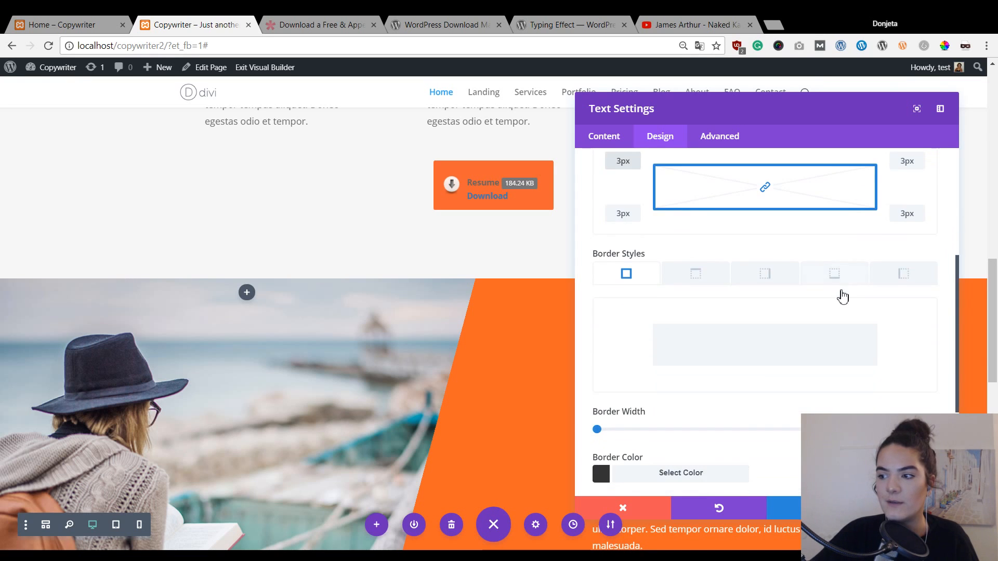
- Set the Resume module's text font to Montserrat and its text size to 17px
scroll(787, 337, up, 6)
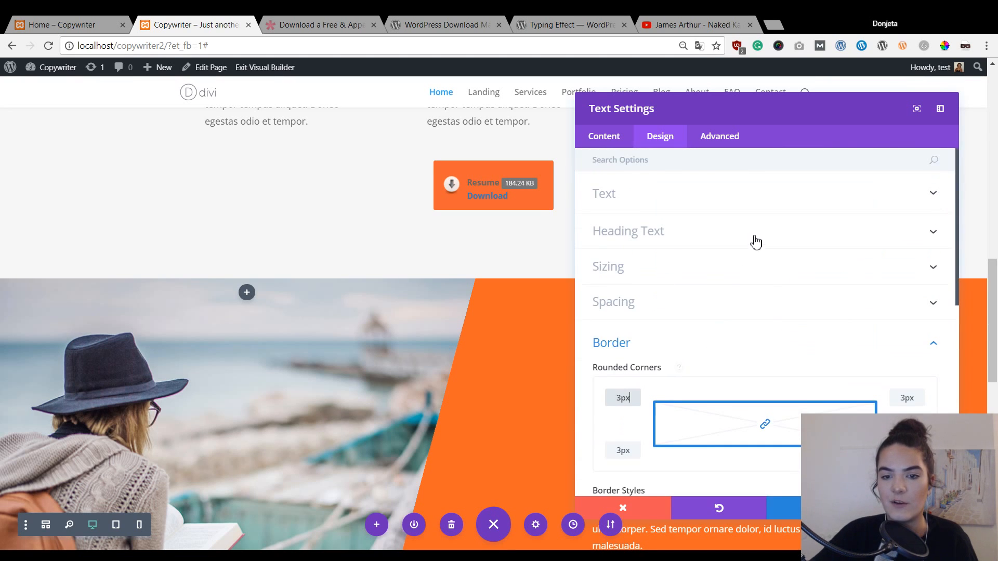
click(732, 201)
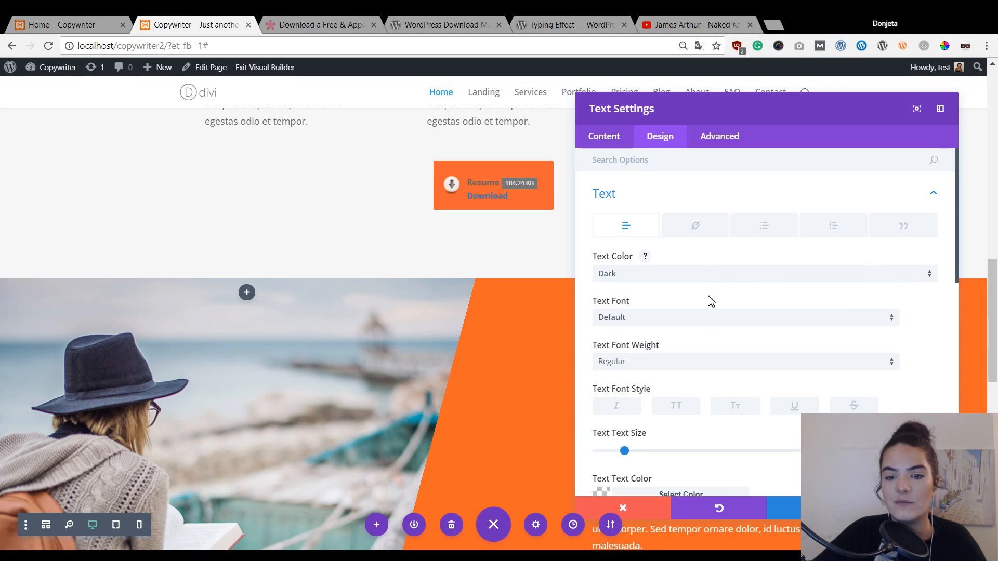
click(717, 317)
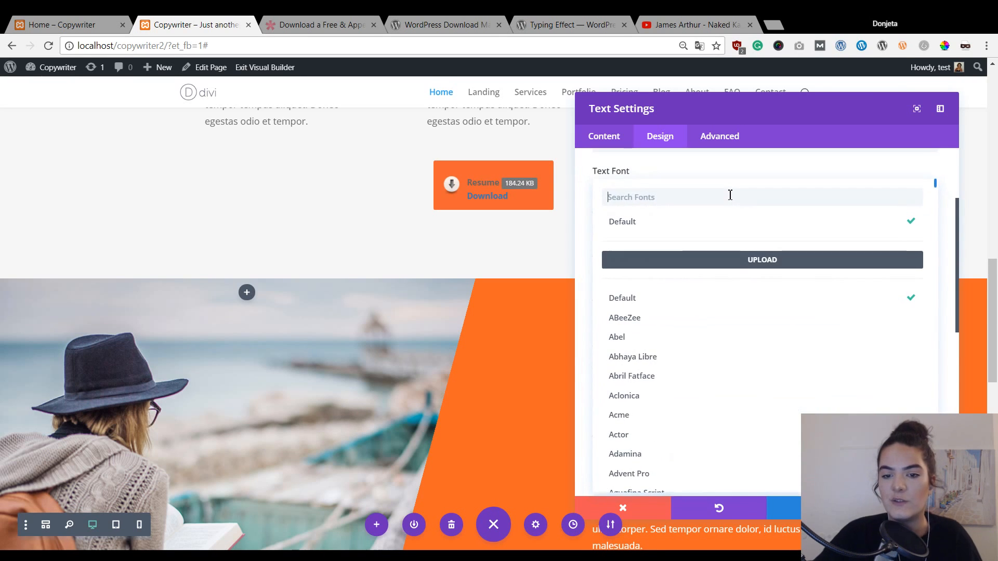
text(Mont)
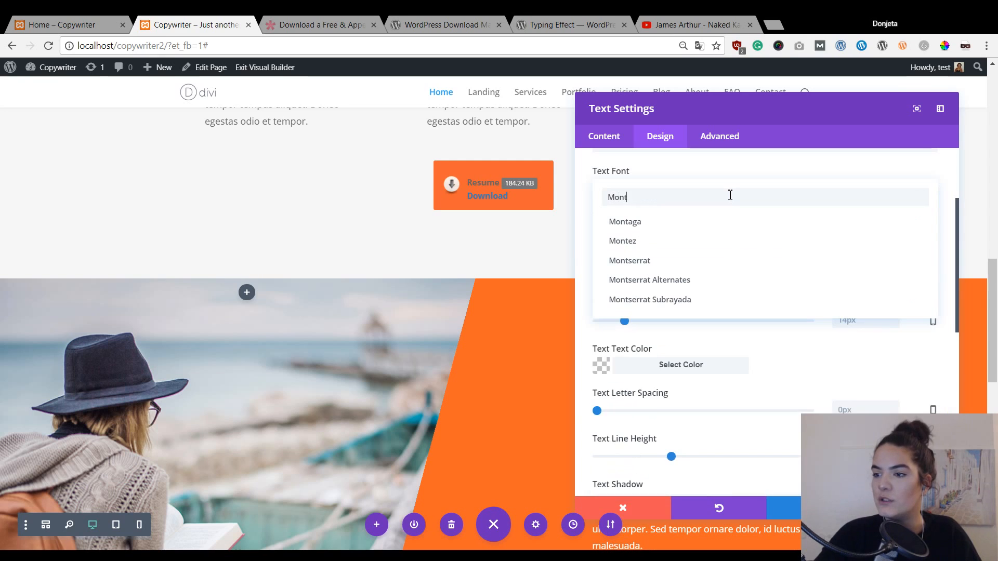
text(s)
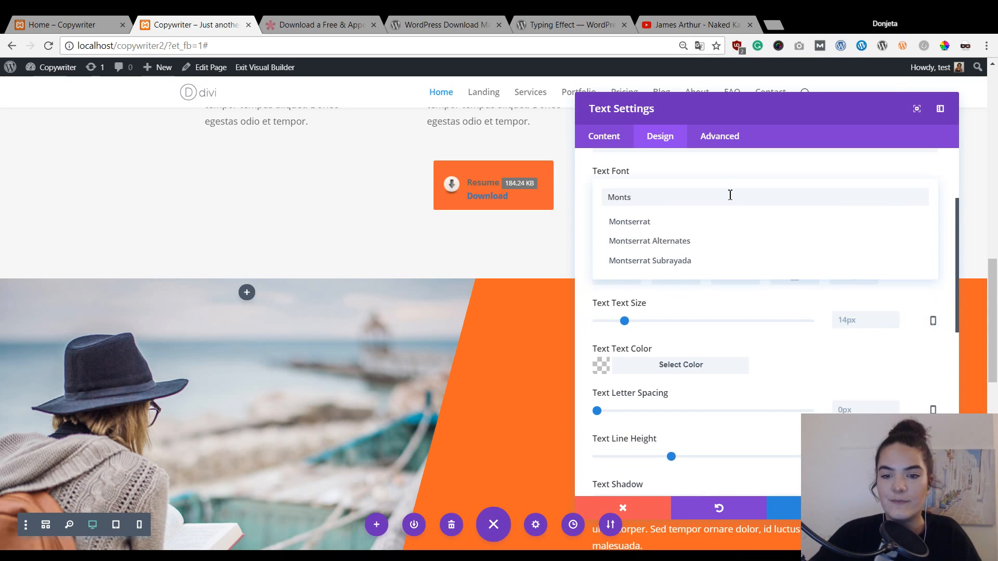
click(729, 223)
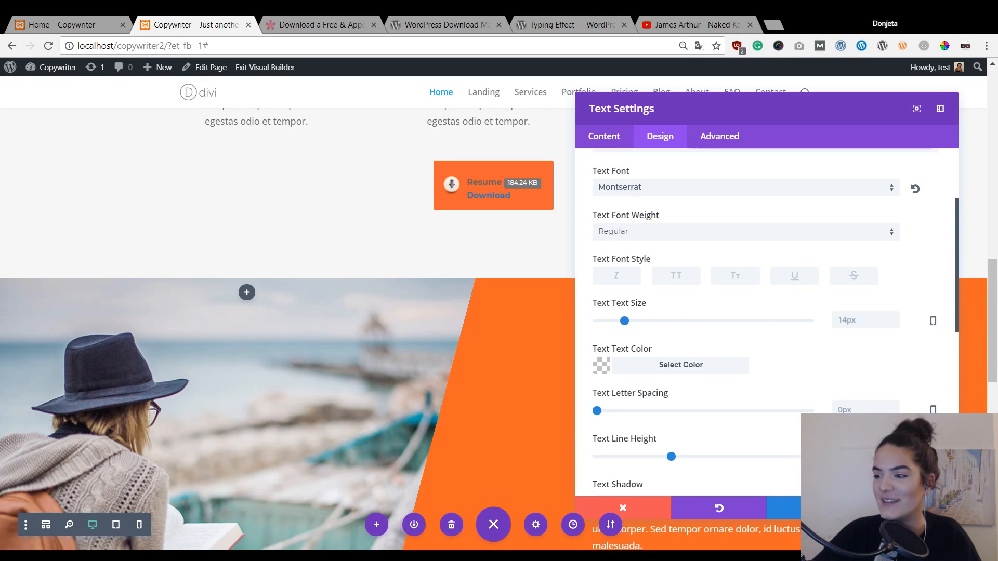
scroll(830, 286, down, 1)
click(888, 256)
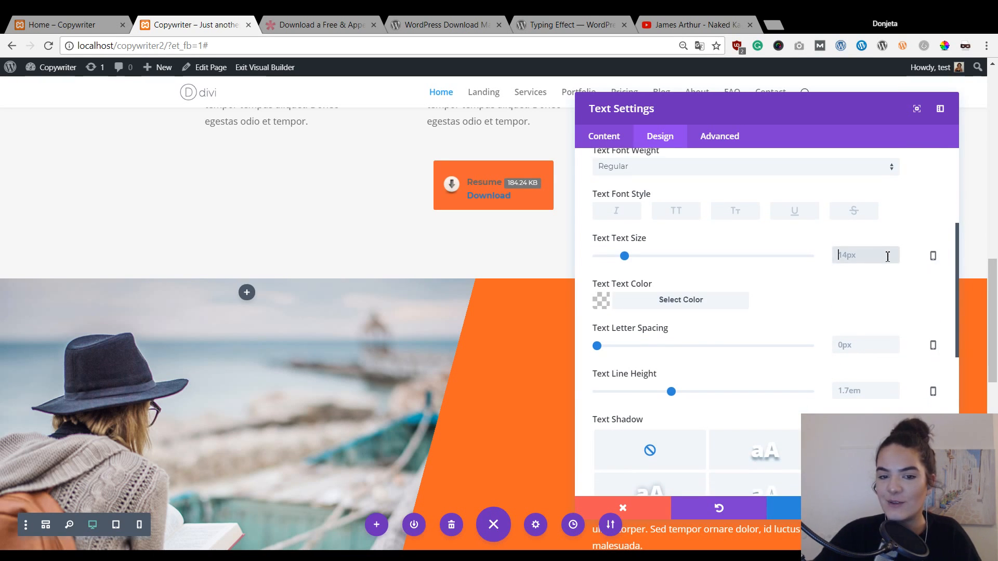
text(17px)
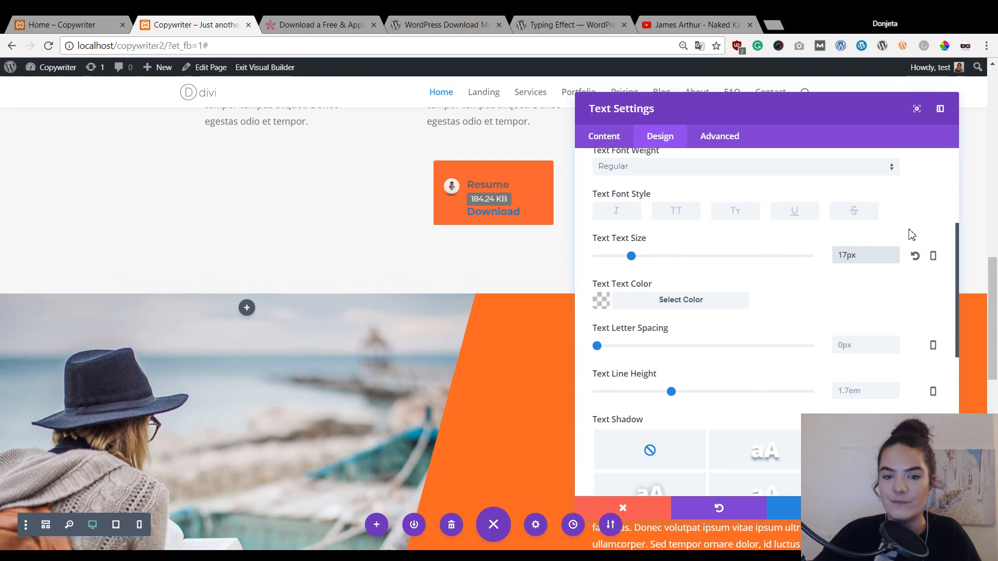
- Widen the Resume text module to 21% on desktop
scroll(742, 283, down, 6)
click(699, 273)
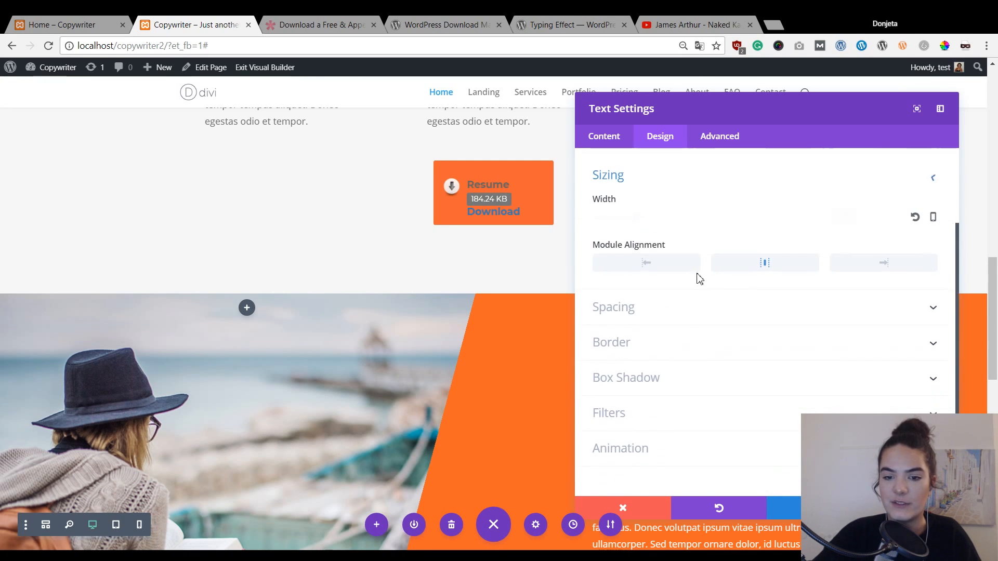
drag(638, 218, 642, 217)
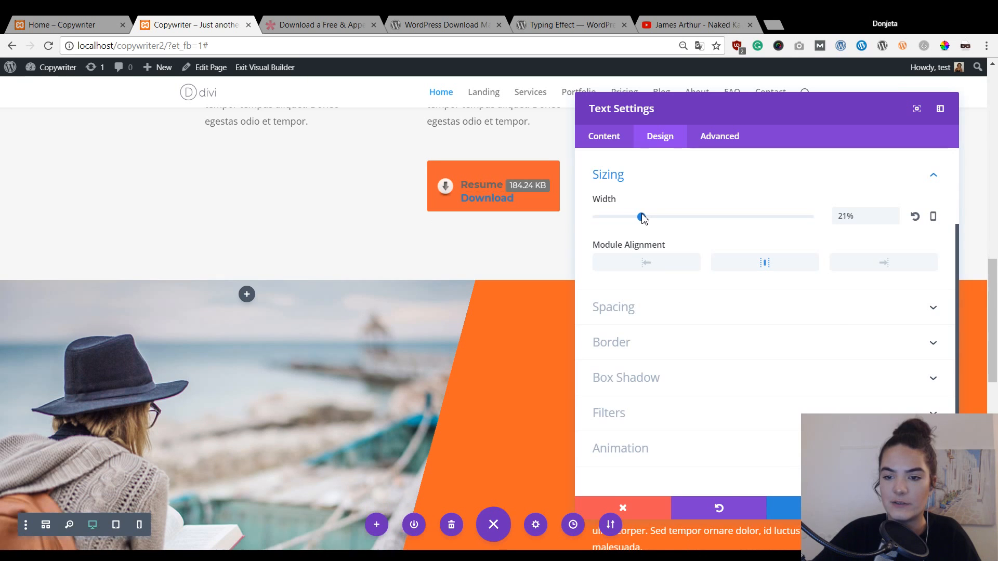
- Change the Resume module's body text color to white (#ffffff)
scroll(749, 205, up, 2)
click(752, 202)
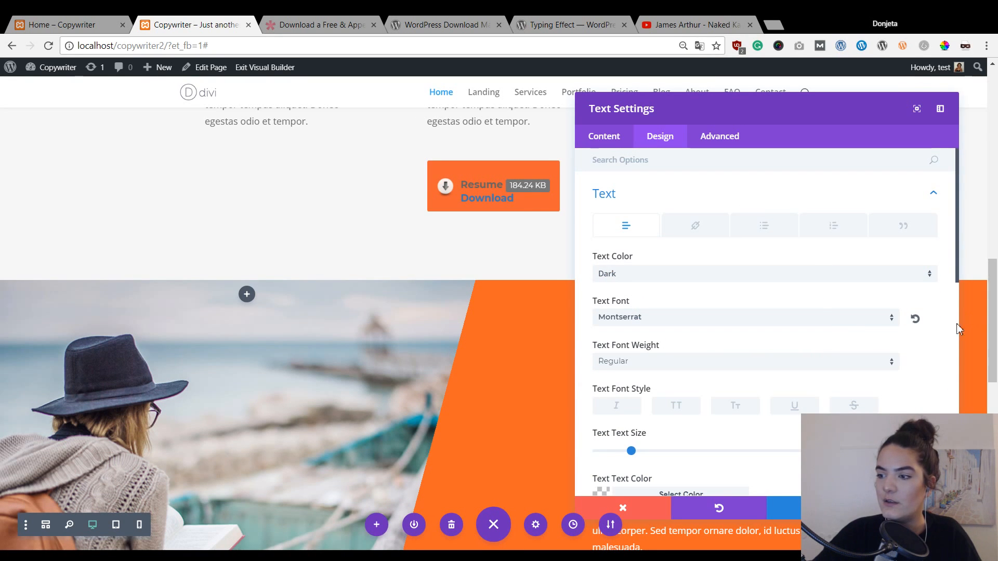
scroll(727, 311, down, 4)
click(699, 306)
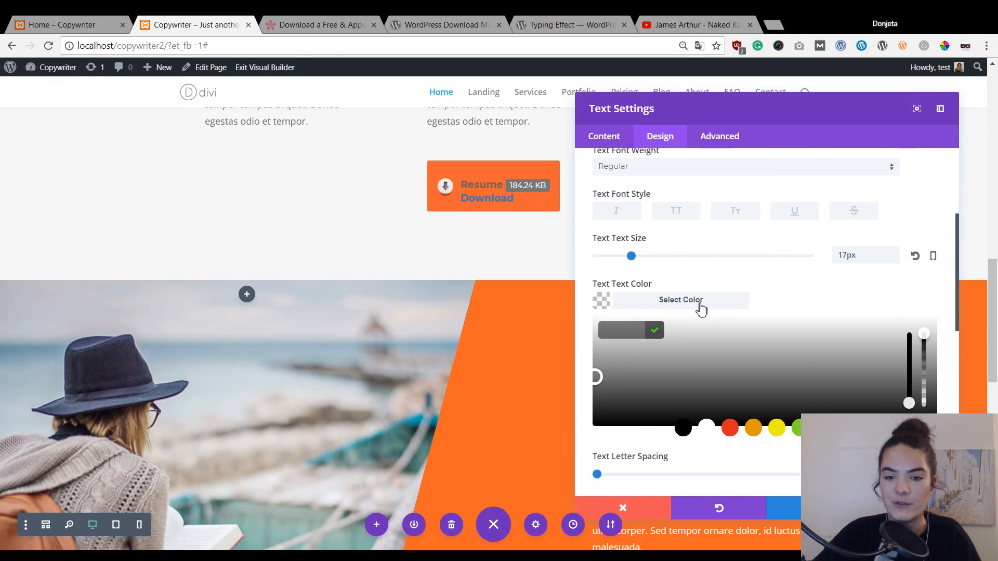
scroll(704, 374, down, 2)
click(707, 362)
scroll(515, 316, down, 3)
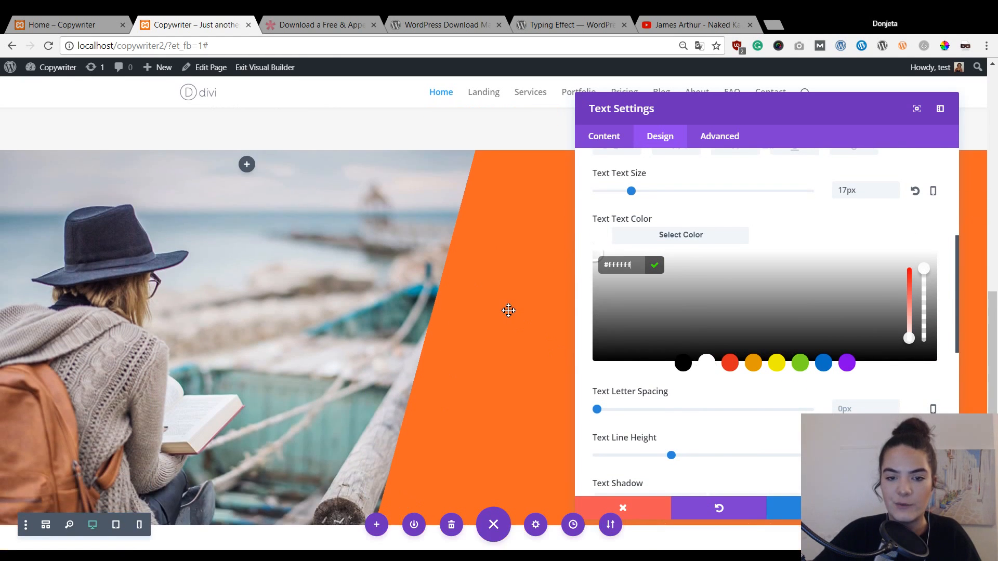
scroll(508, 312, up, 3)
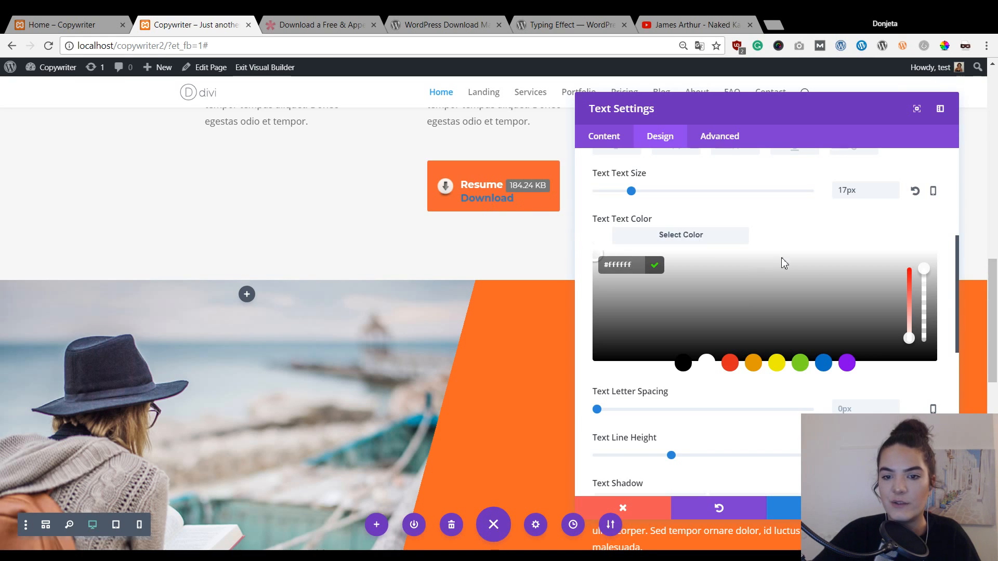
- Underline the Resume module's link text with the double underline style in white (#ffffff)
scroll(780, 263, up, 5)
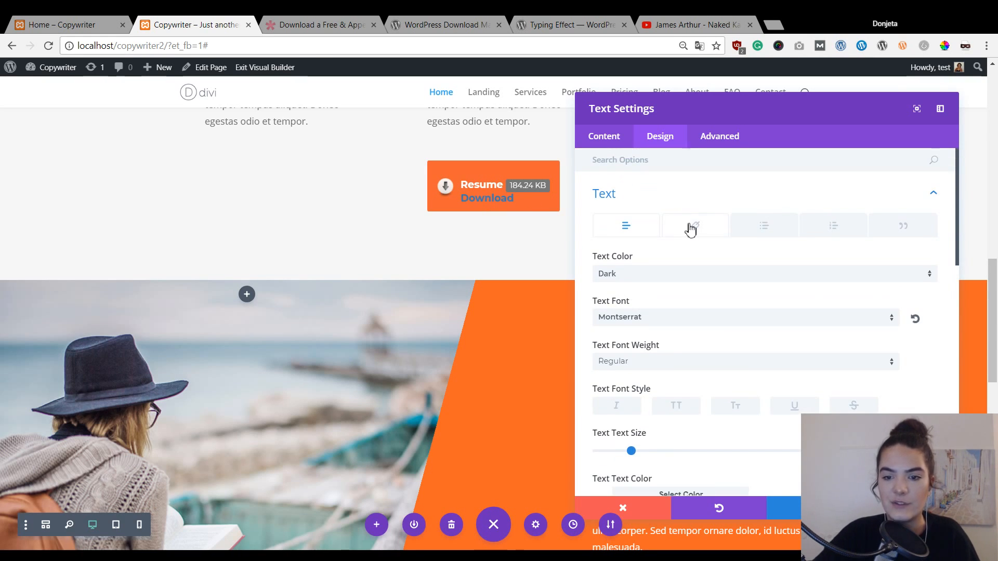
click(700, 227)
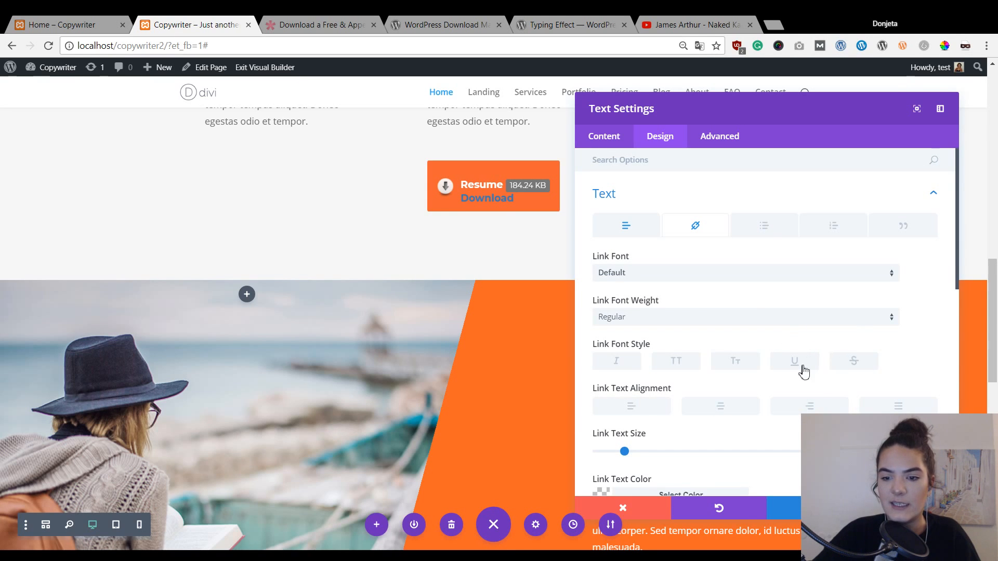
click(798, 364)
scroll(892, 350, down, 3)
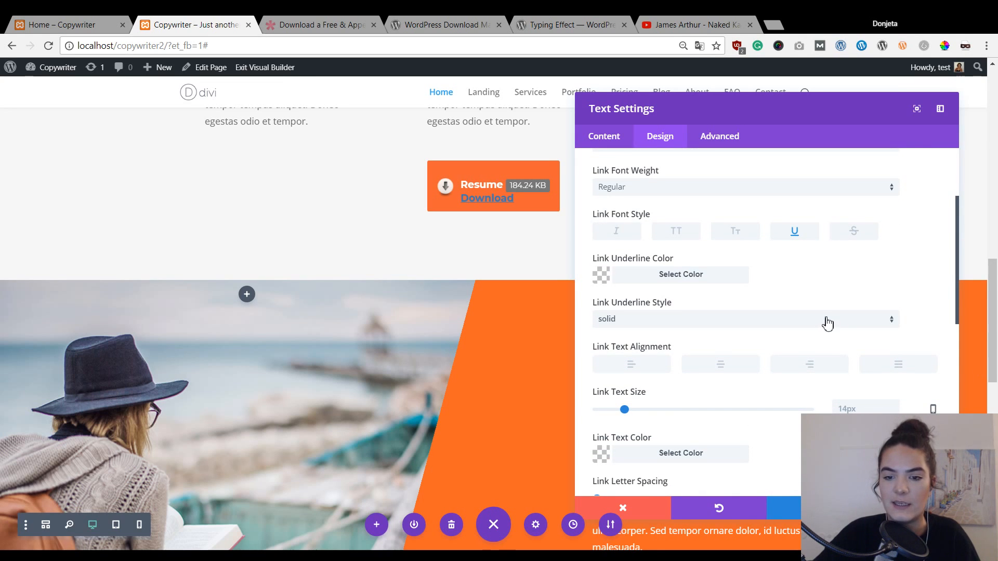
click(827, 326)
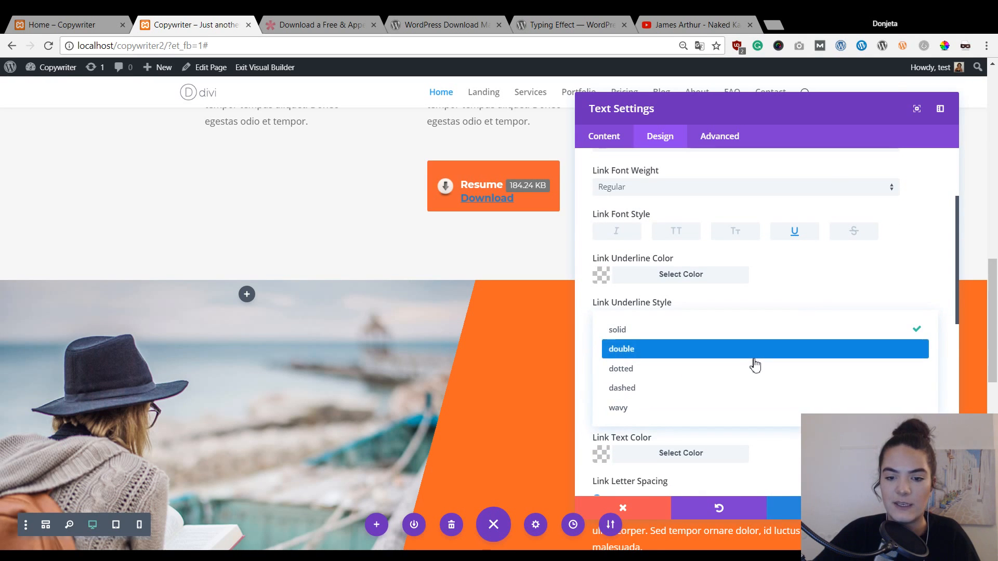
click(753, 356)
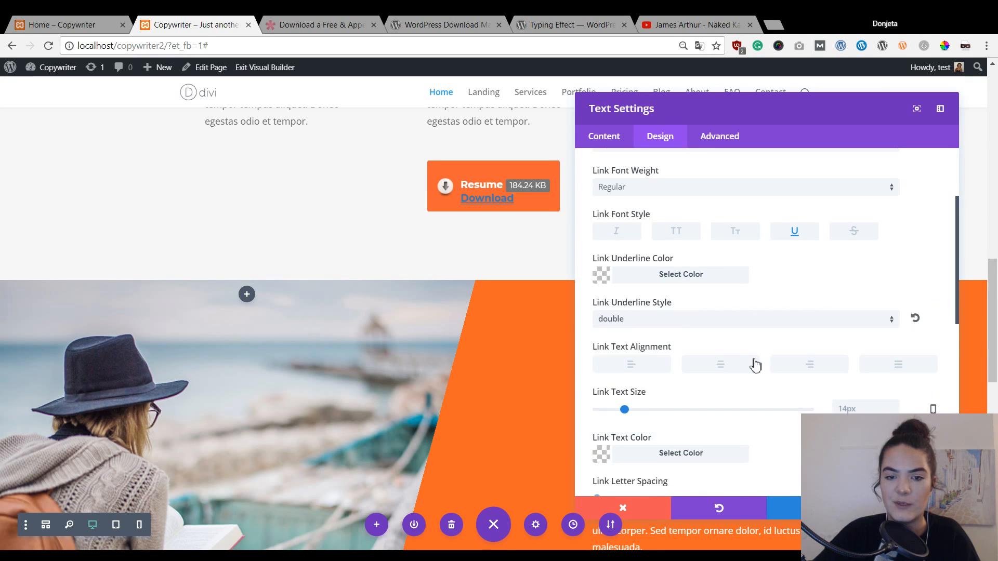
click(691, 284)
click(706, 401)
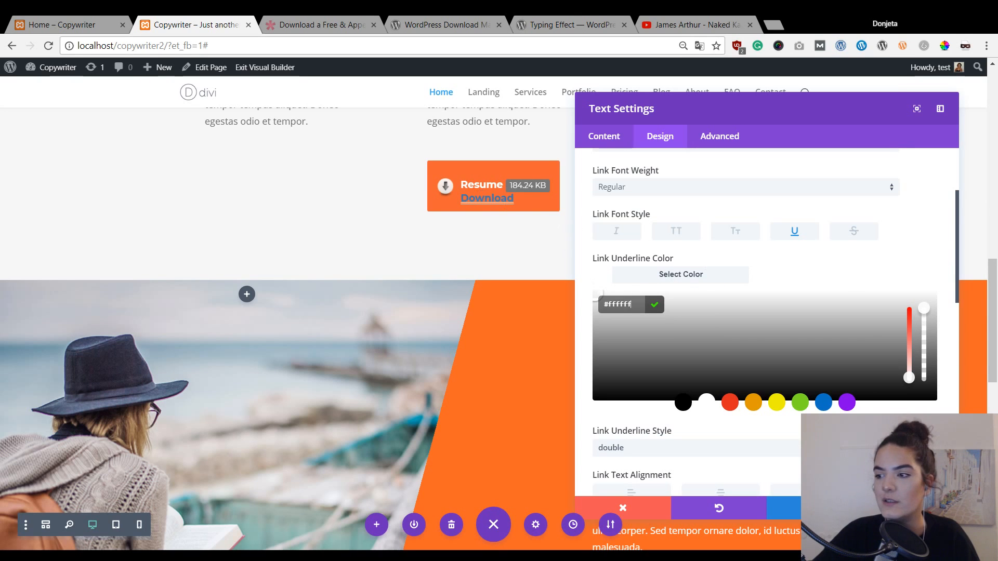
- Set the Resume module's link text color to black (#000000)
scroll(740, 345, down, 6)
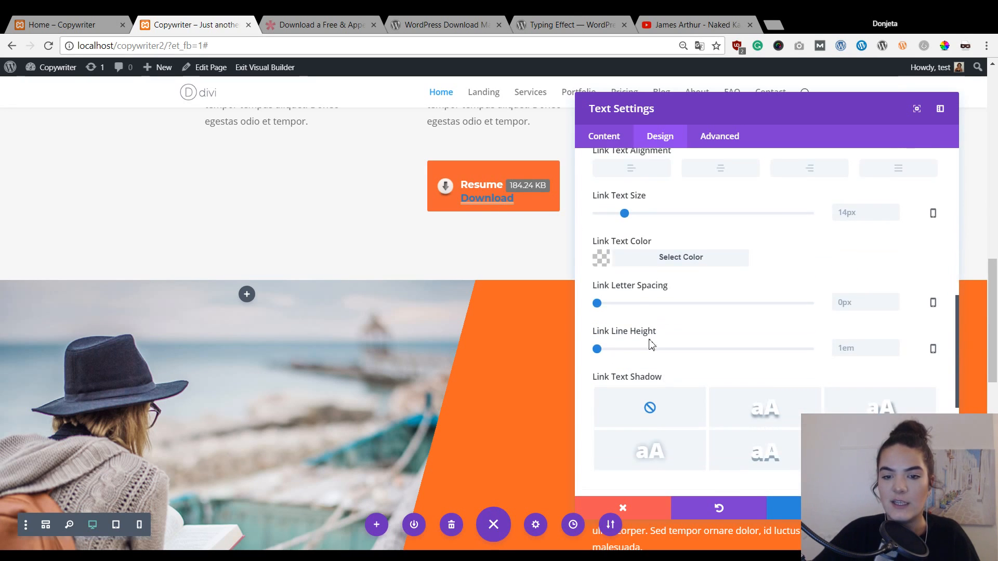
click(645, 262)
click(684, 385)
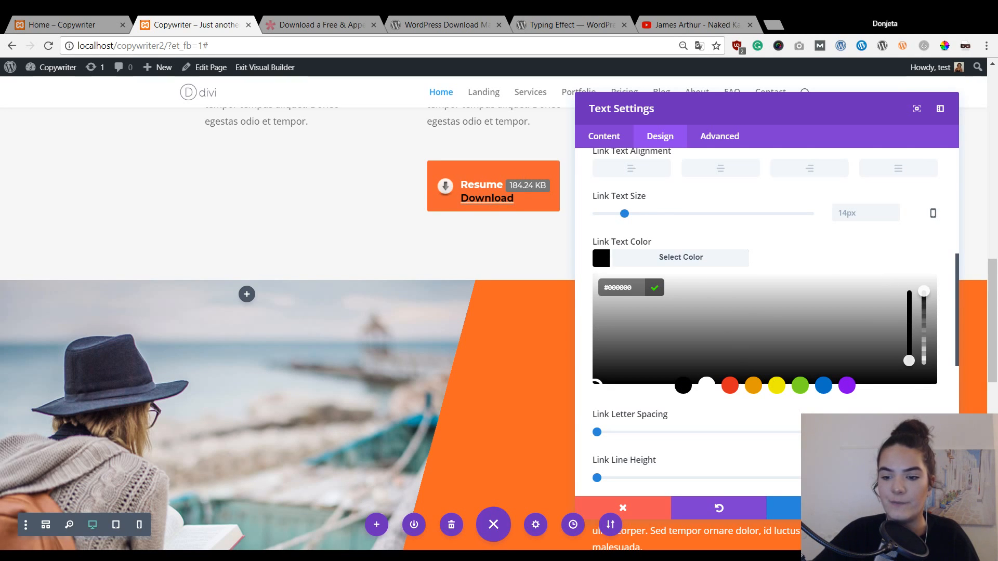
- Save the Resume text module's settings and exit the visual builder to the live home page
click(799, 414)
drag(856, 125, 758, 110)
click(812, 493)
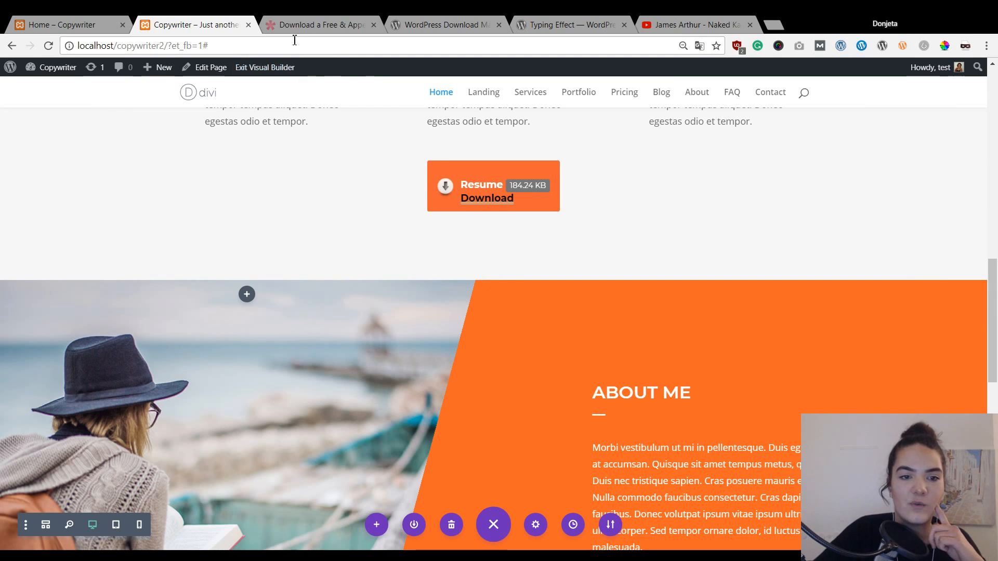
click(281, 69)
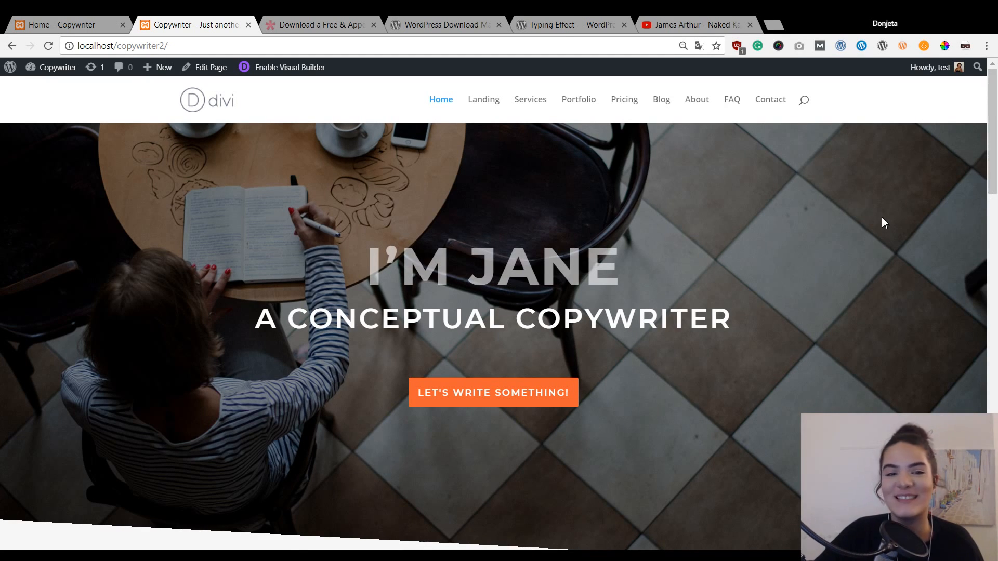
- Test the Resume button below the services on the live page by downloading the resume file
scroll(678, 187, down, 4)
scroll(670, 195, down, 9)
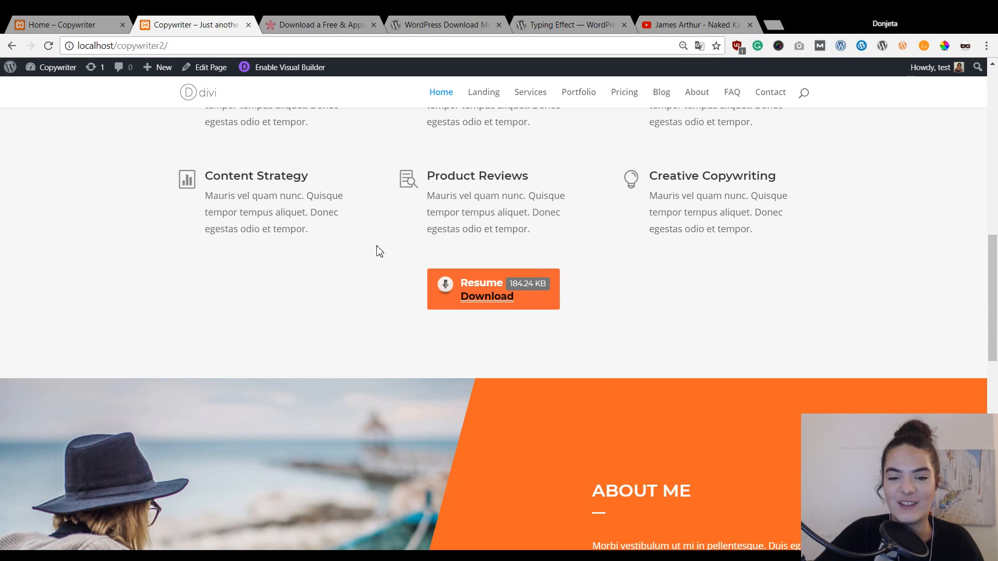
click(492, 297)
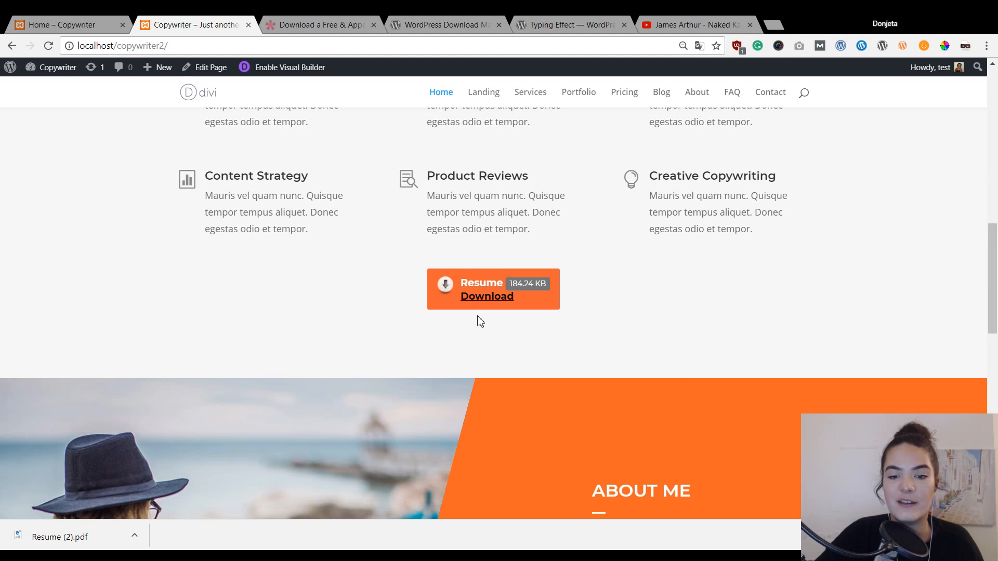
- Review the finished home page, checking the hero, My Services, the Resume button and the About Me section
scroll(601, 318, up, 15)
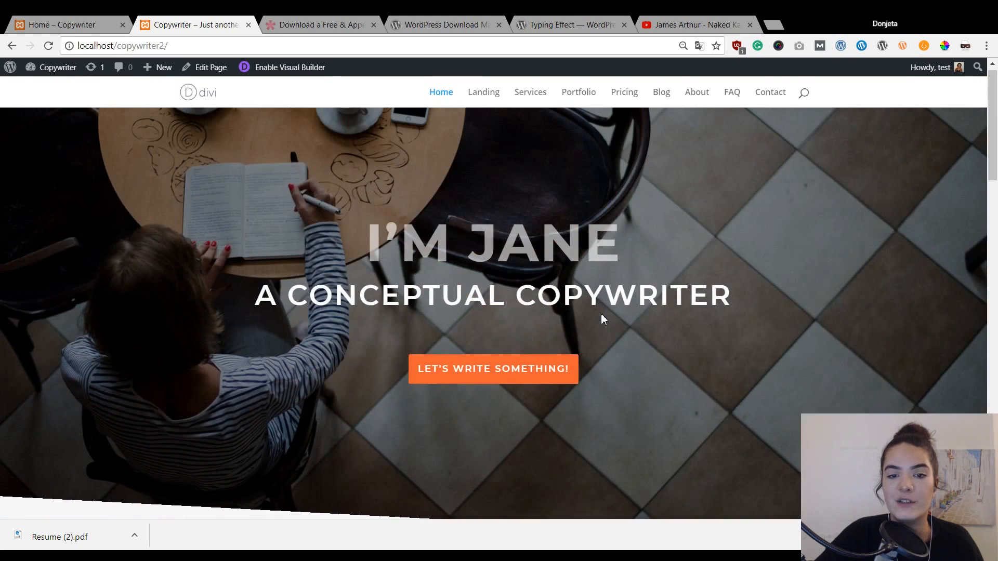
scroll(496, 260, down, 3)
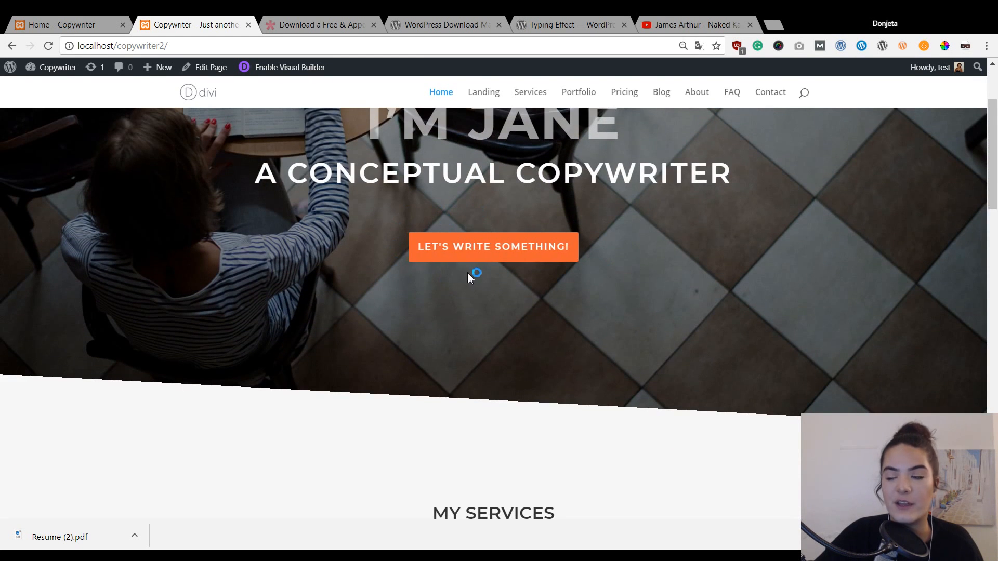
scroll(467, 272, down, 8)
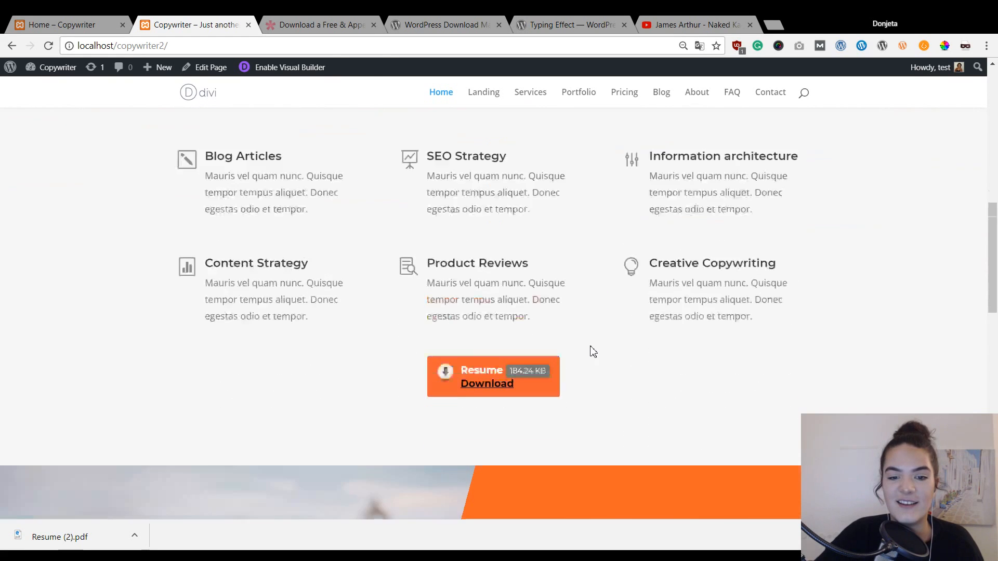
scroll(593, 352, down, 3)
scroll(494, 201, down, 5)
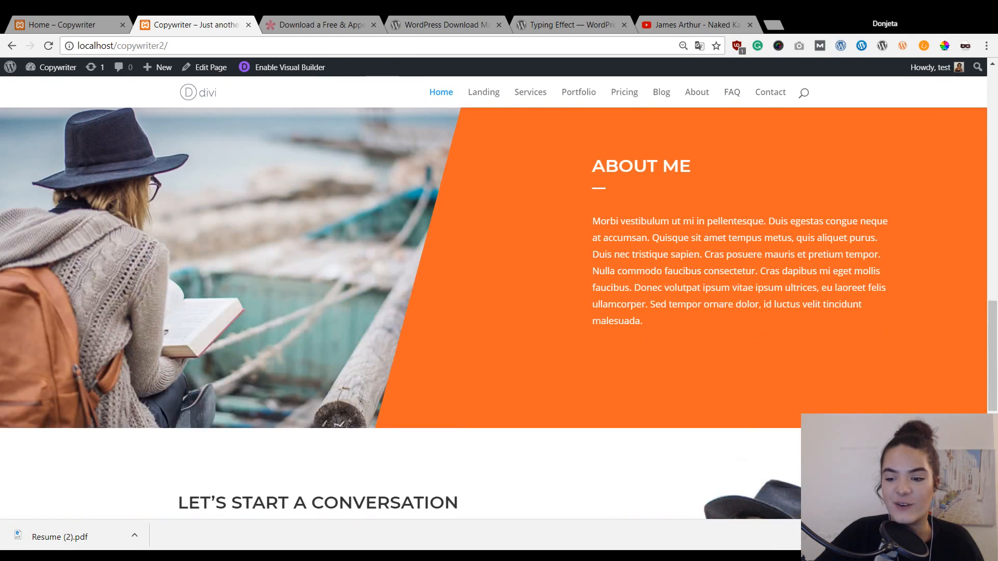
scroll(320, 174, up, 3)
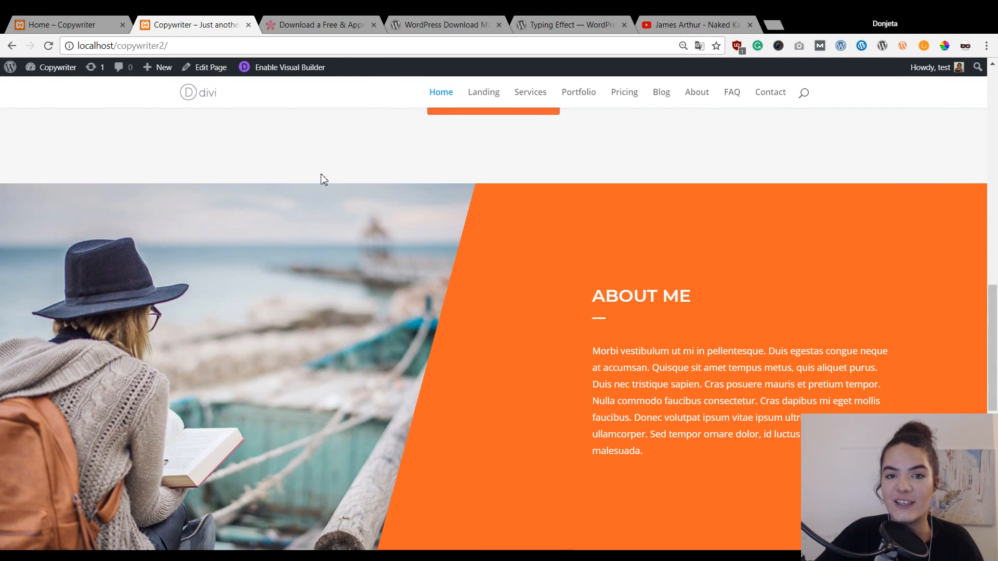
scroll(321, 179, up, 5)
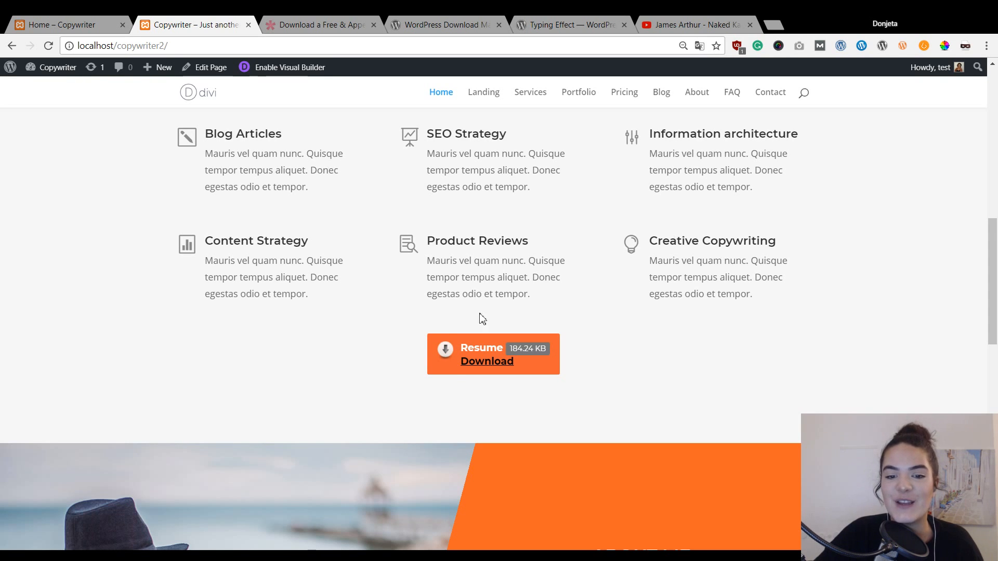
scroll(479, 319, down, 1)
scroll(753, 323, up, 3)
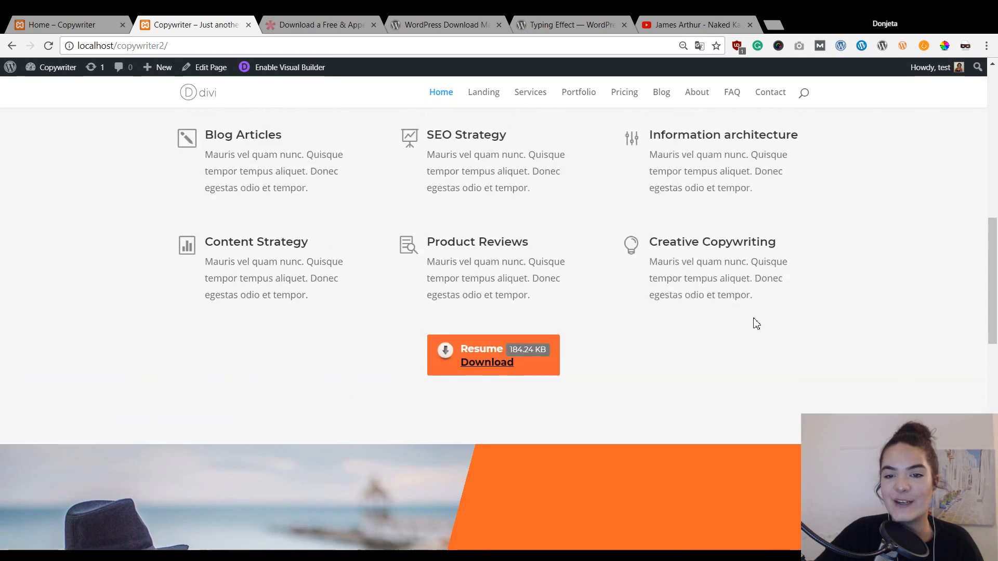
scroll(504, 232, down, 3)
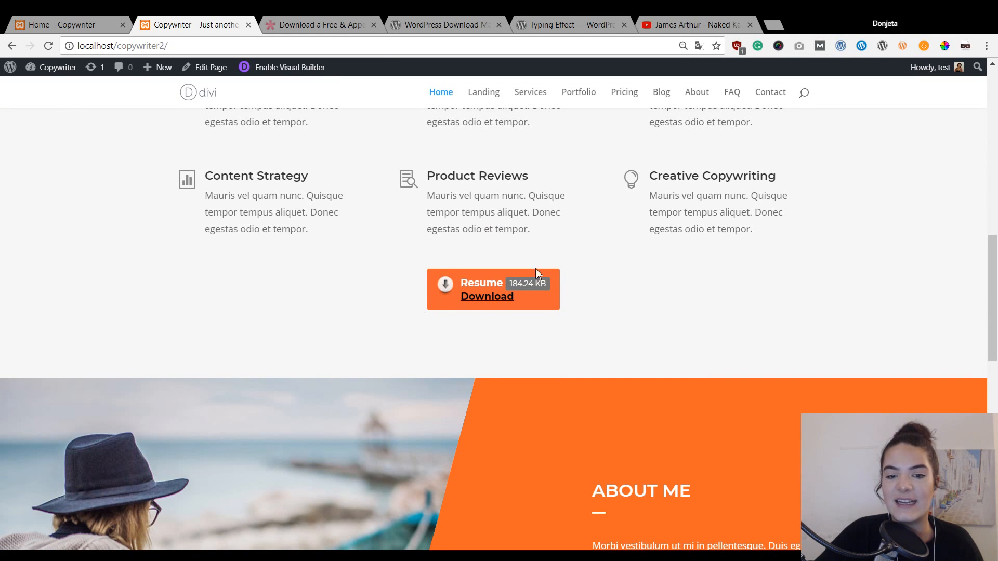
scroll(644, 297, up, 5)
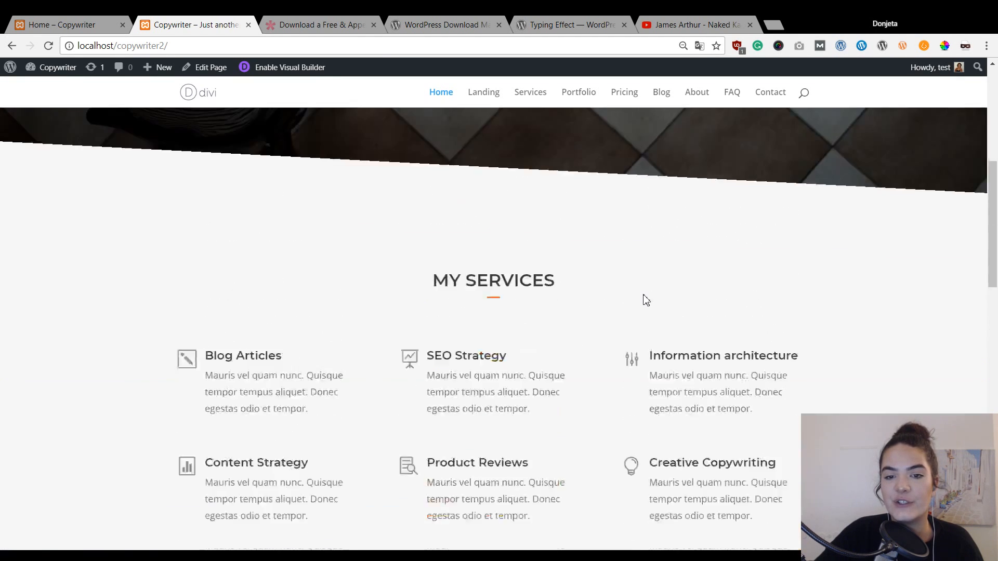
scroll(643, 297, up, 8)
scroll(599, 245, down, 11)
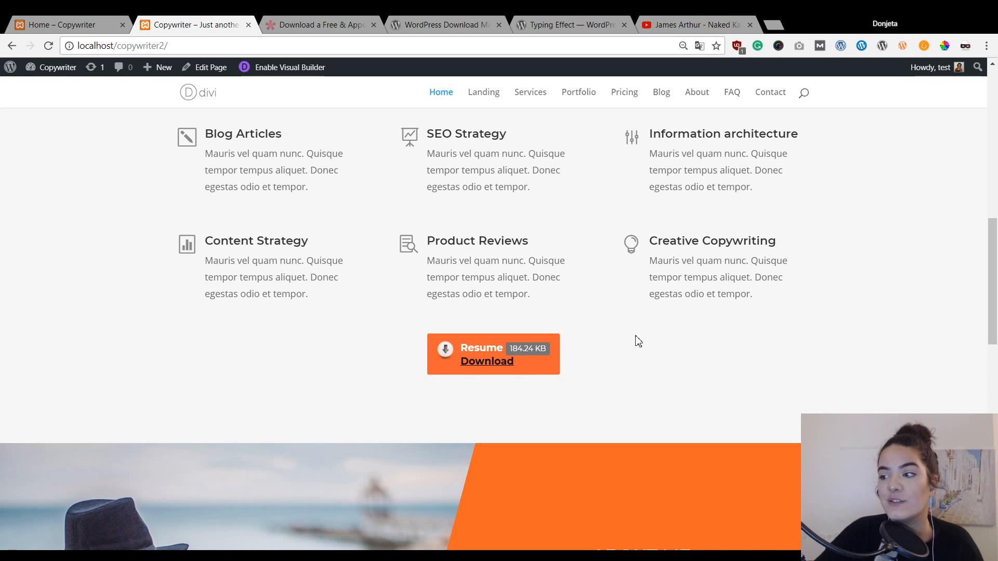
scroll(416, 235, down, 3)
mouse_move(7, 70)
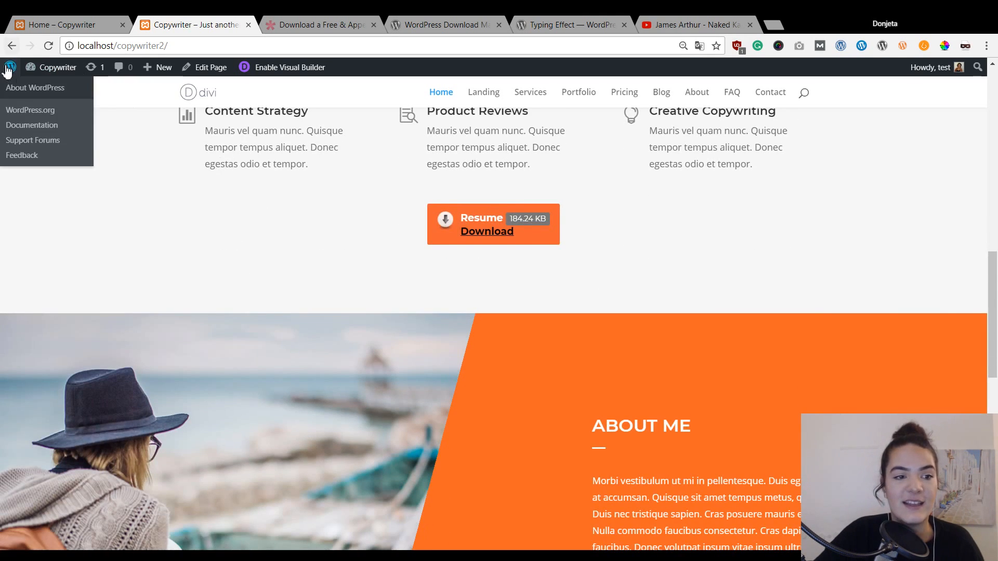
- Open the finished copywriter1 example home page and reload it to watch the typing effect in the hero headline
click(48, 18)
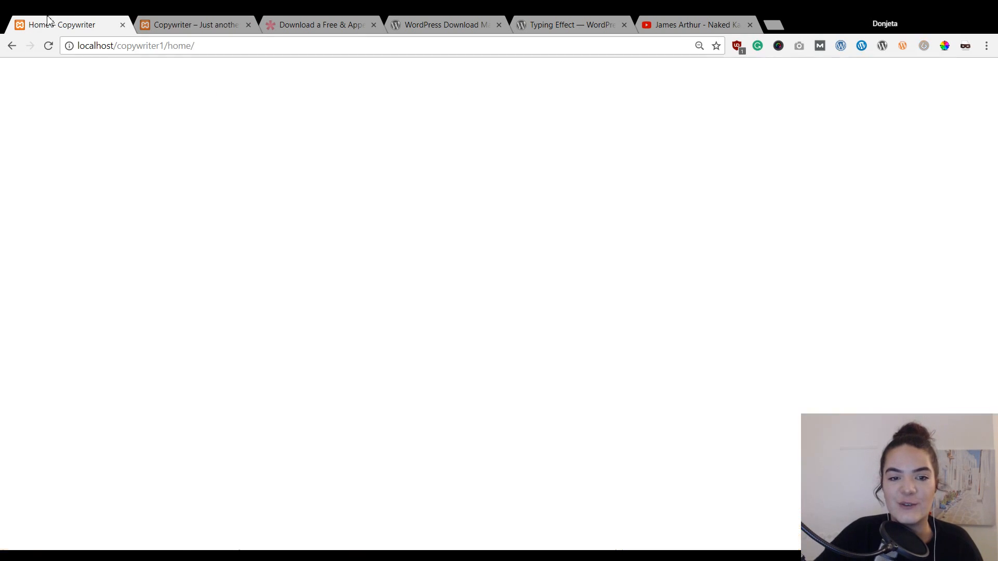
scroll(608, 339, up, 20)
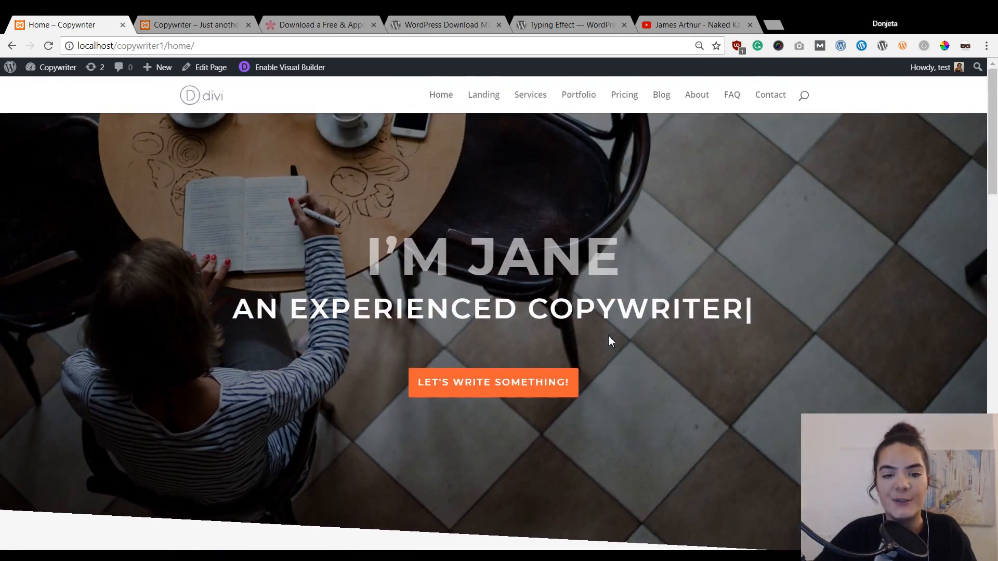
key(F5)
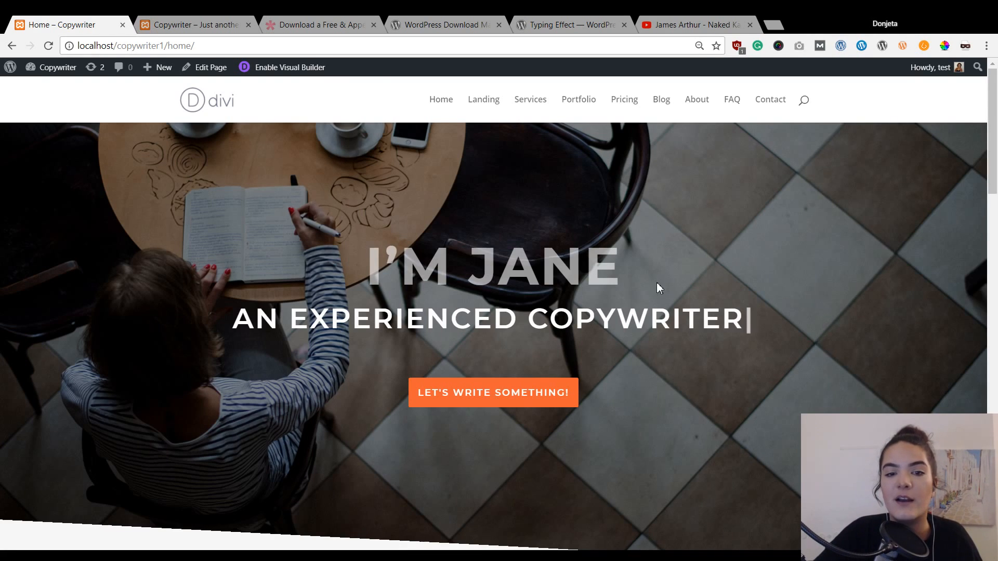
- Examine the Typing Effect plugin's WordPress.org page, including its download option and description
click(531, 20)
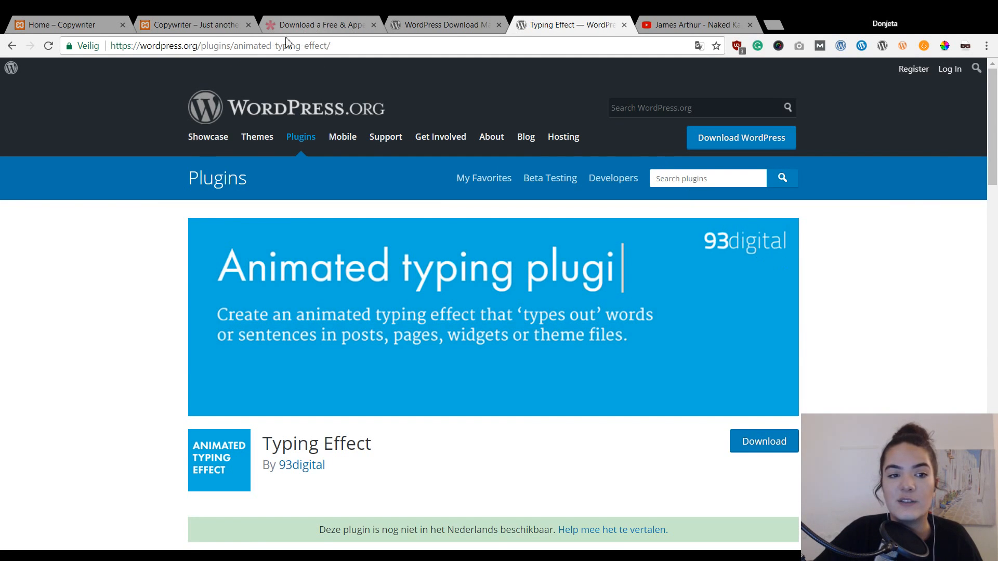
scroll(442, 200, down, 2)
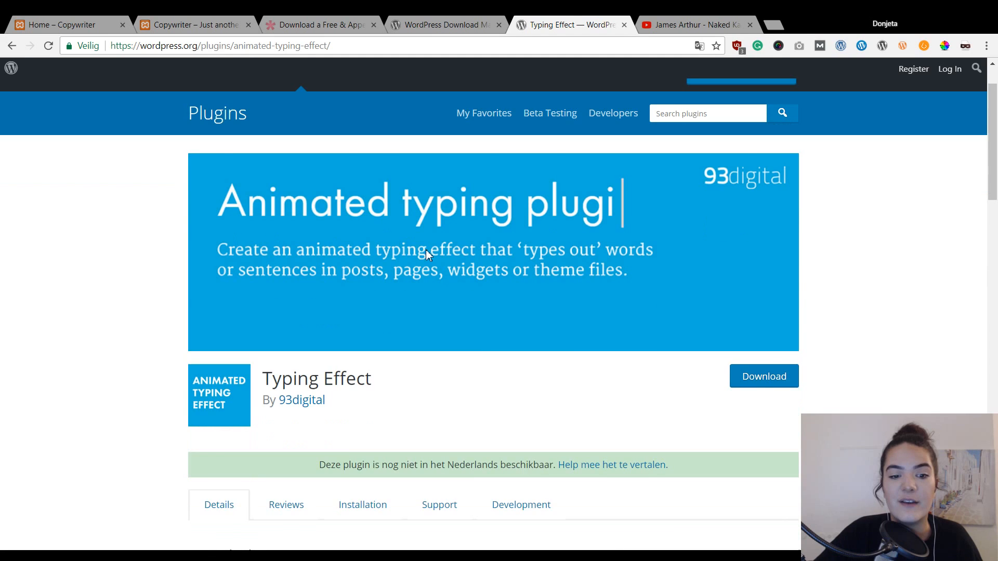
scroll(426, 249, down, 1)
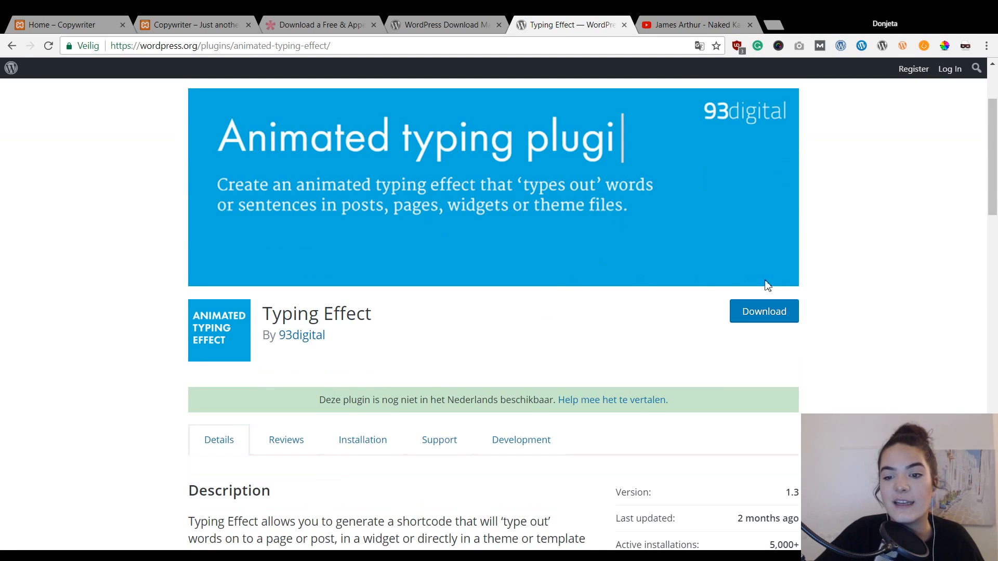
scroll(852, 306, down, 1)
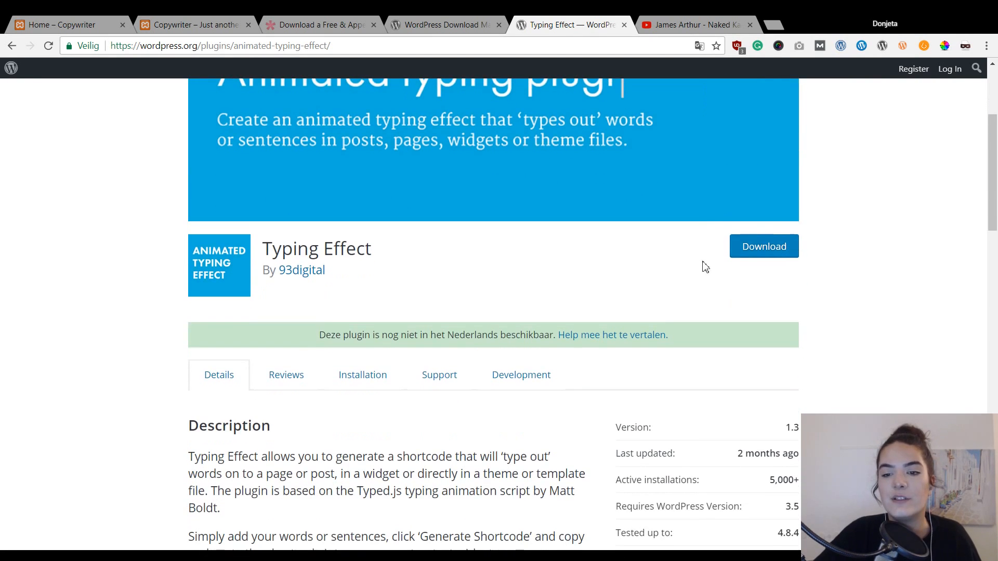
- Go to the copywriter2 site's WordPress admin and check its list of installed plugins
click(192, 20)
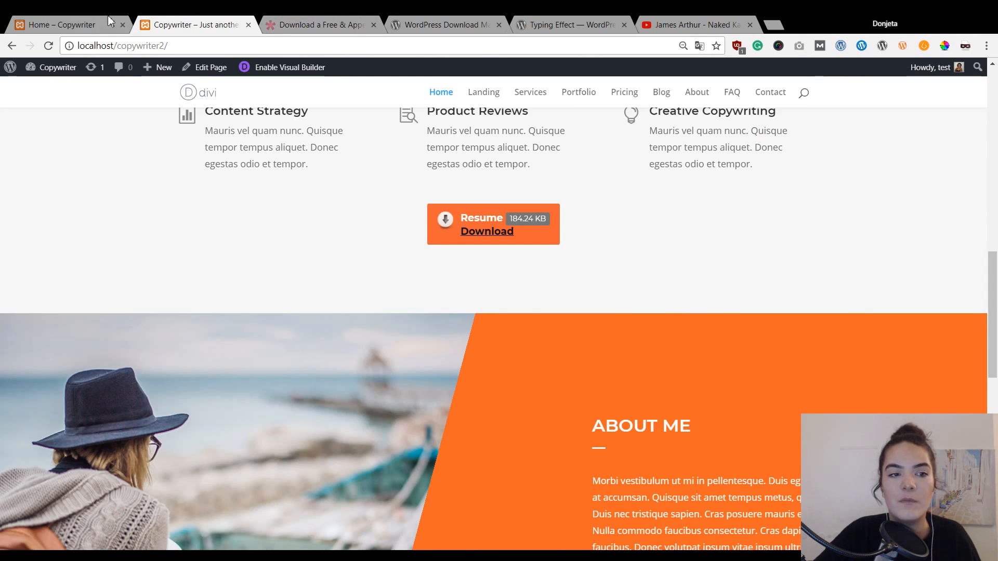
click(99, 22)
click(158, 23)
click(10, 67)
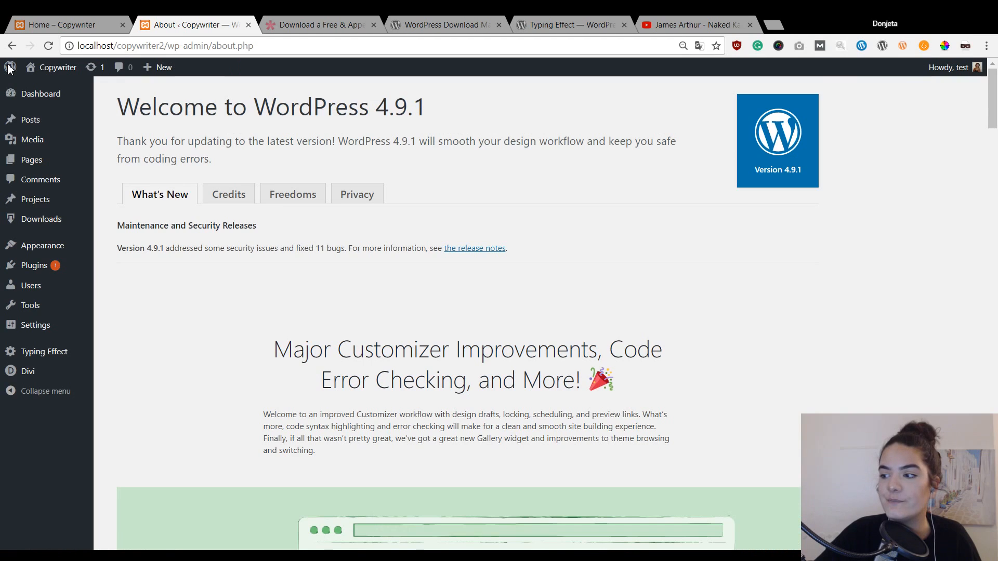
mouse_move(50, 223)
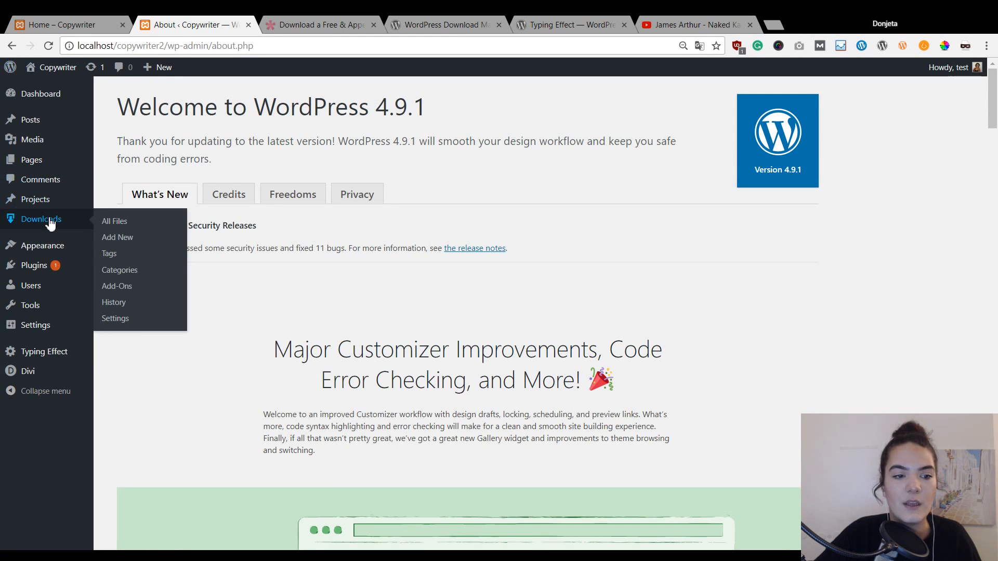
click(42, 269)
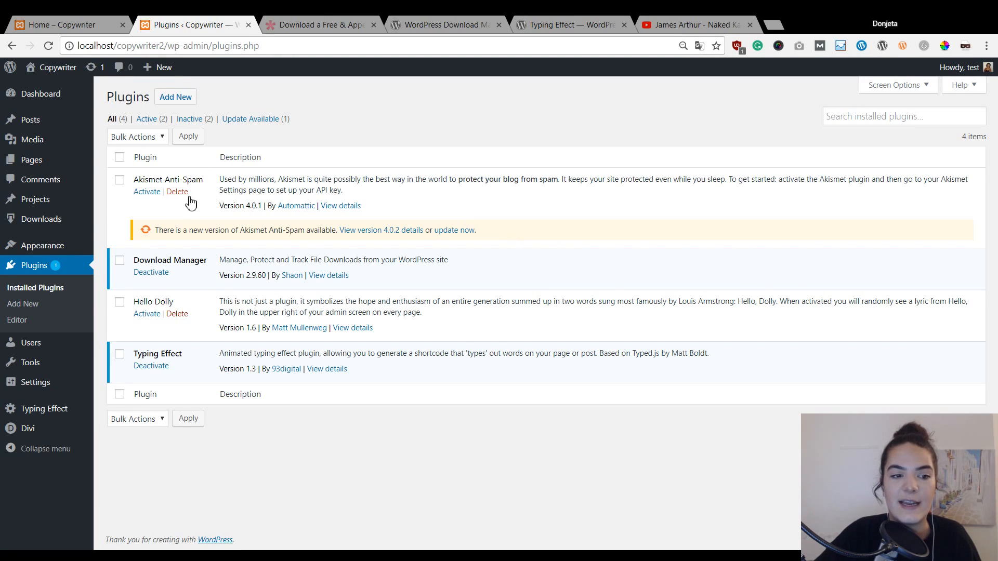
- In the Typing Effect shortcode generator, remove the "Second sentence" row and add an empty row in its place
mouse_move(35, 427)
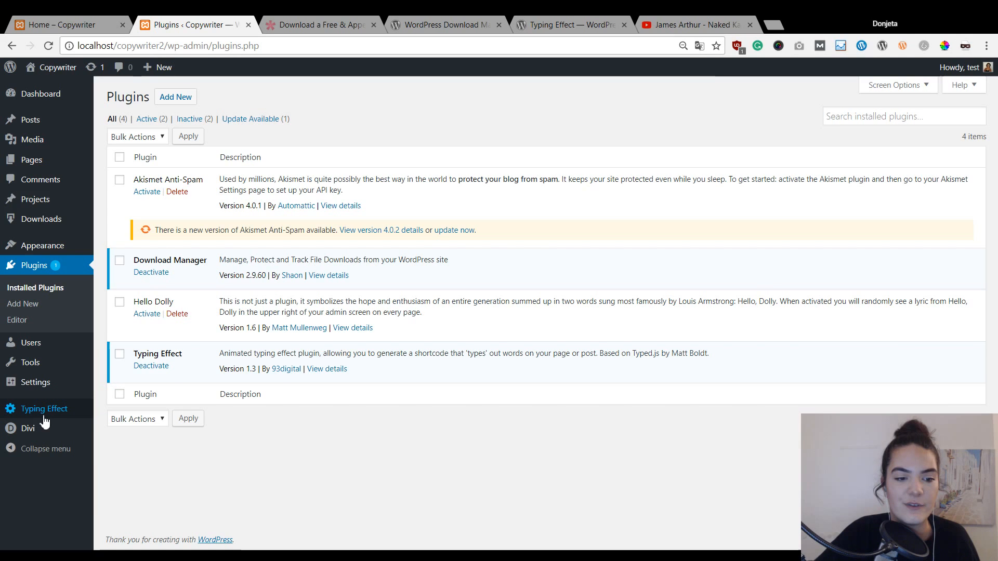
click(42, 409)
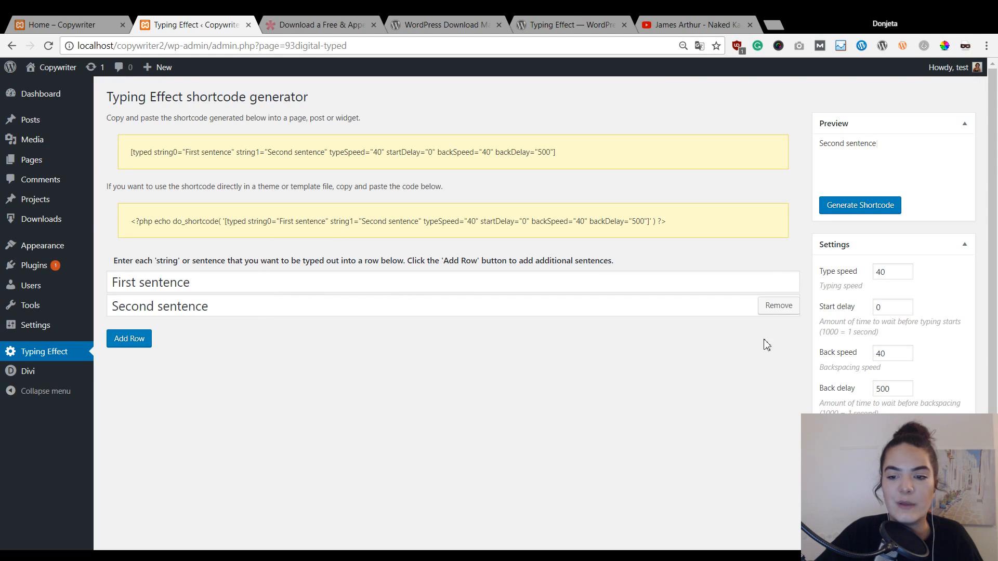
click(785, 318)
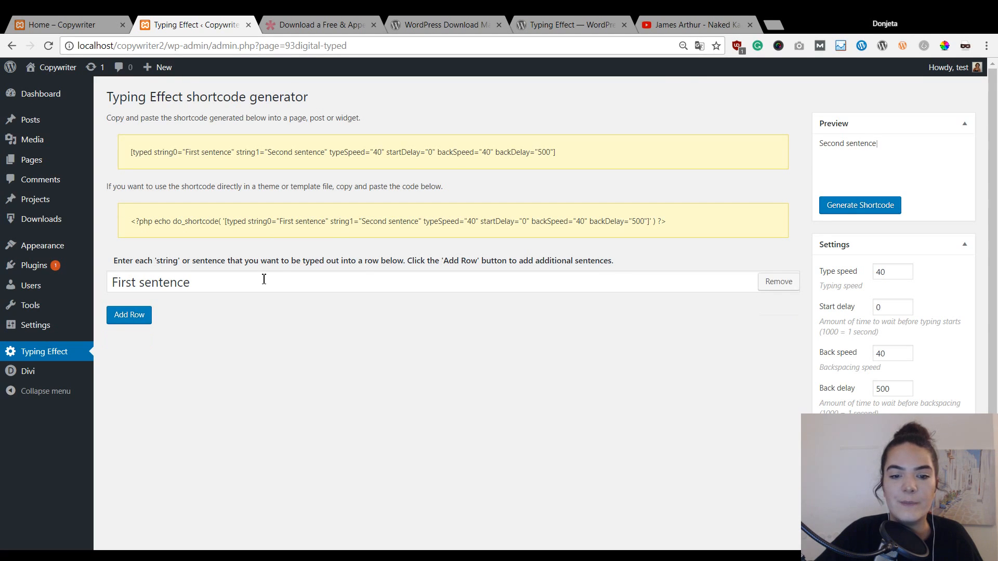
click(130, 318)
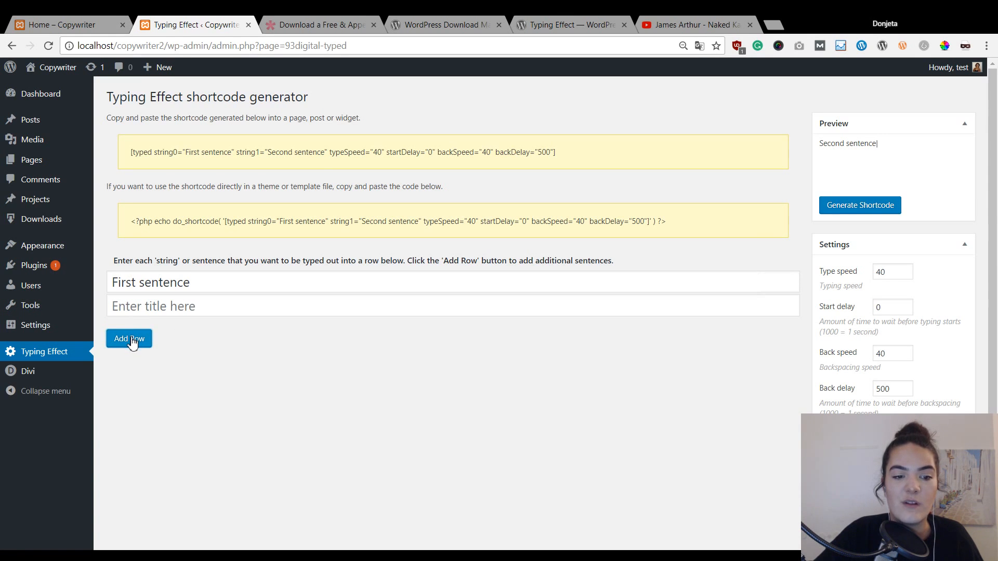
- Turn on looping for the typing animation and regenerate the shortcode with loop="1"
click(208, 283)
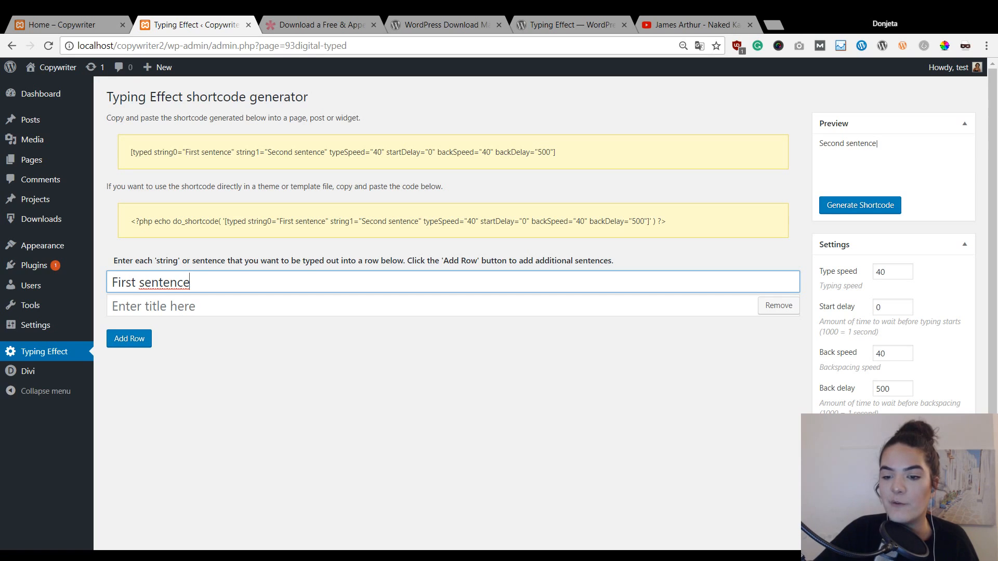
click(877, 434)
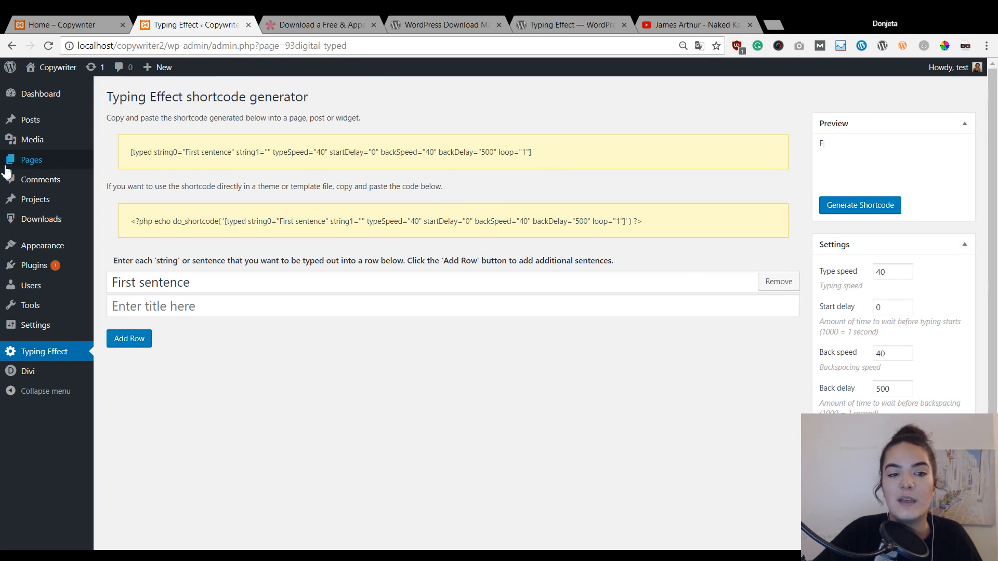
- Check the hero headline wording on the copywriter1 example page and return to the shortcode generator
click(207, 284)
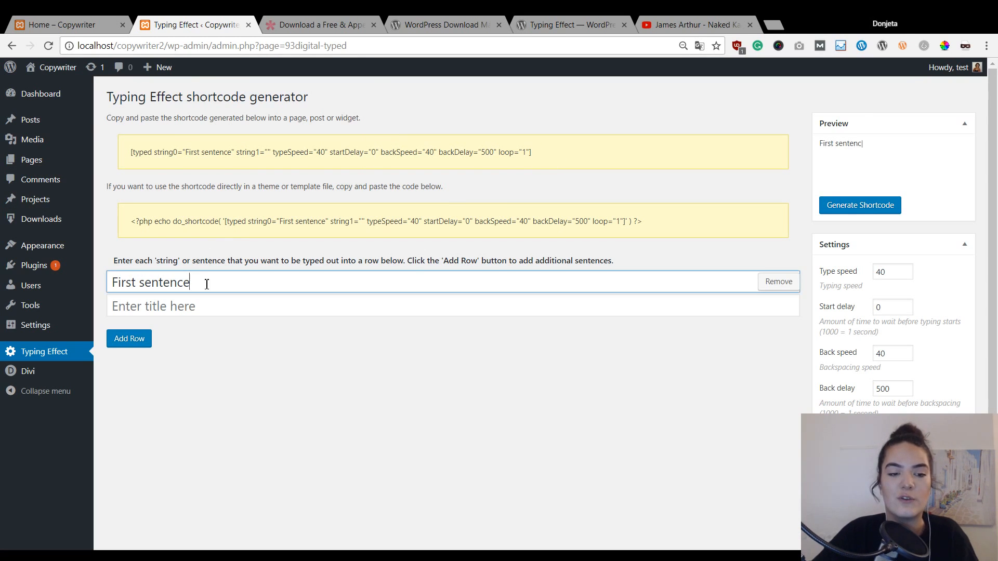
click(90, 23)
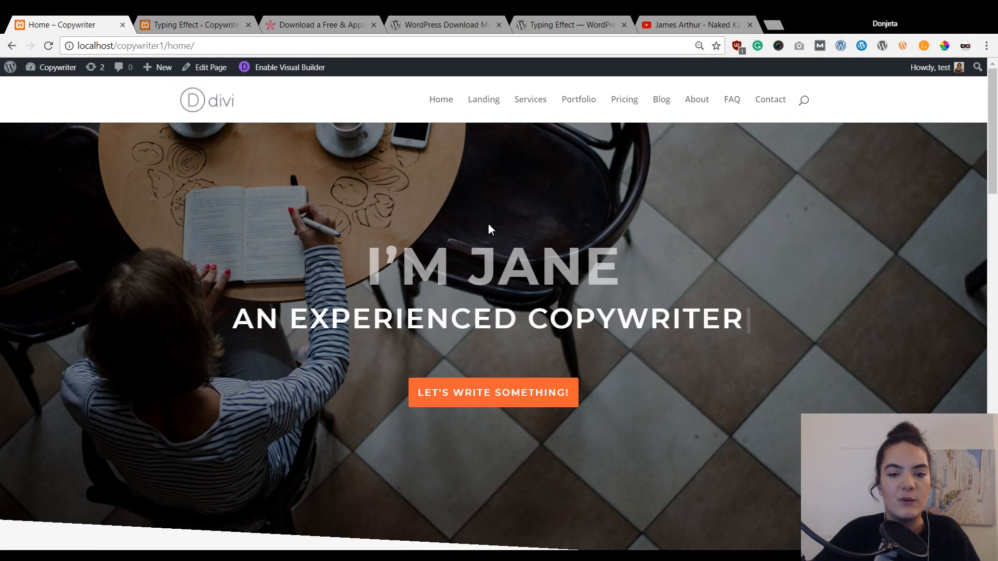
click(230, 28)
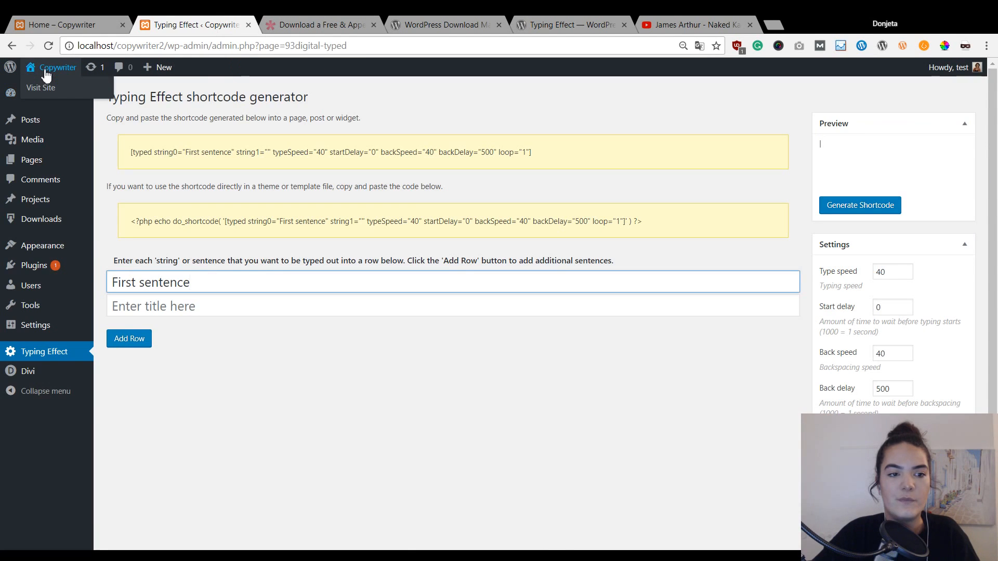
- Open the copywriter2 home page in a new tab and copy the "A CONCEPTUAL COPYWRITER" hero headline
middle_click(46, 75)
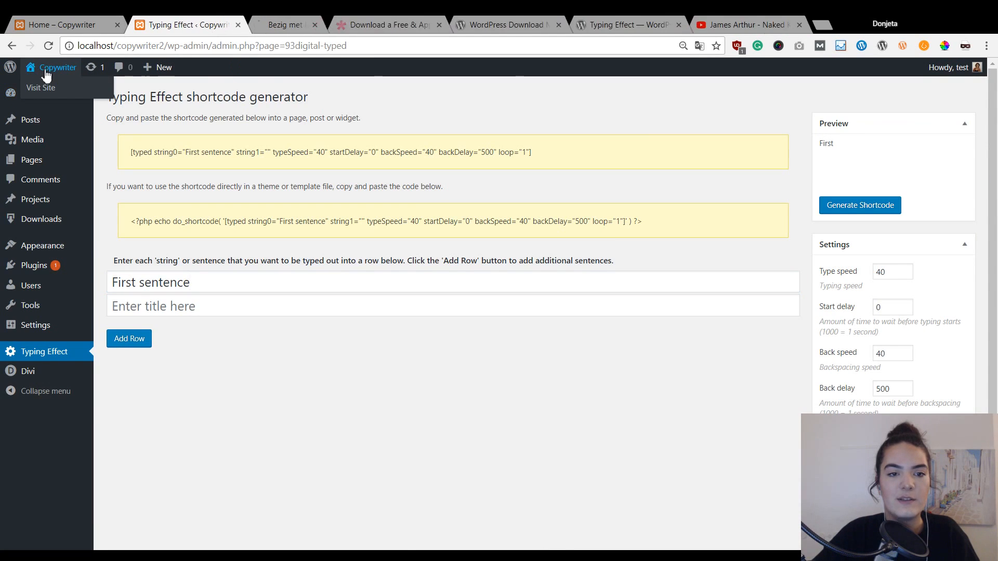
click(291, 21)
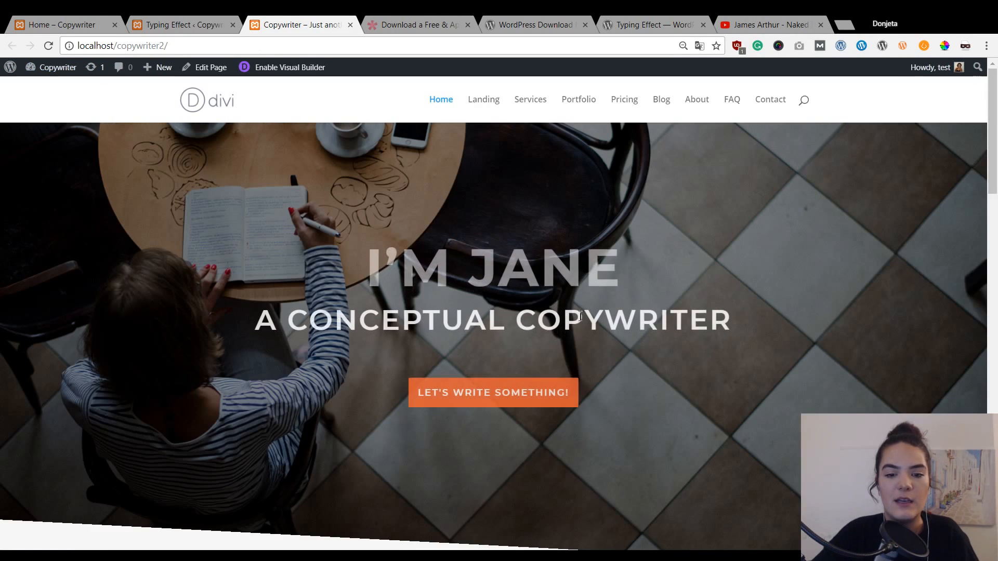
drag(747, 323, 252, 332)
key(ctrl+c)
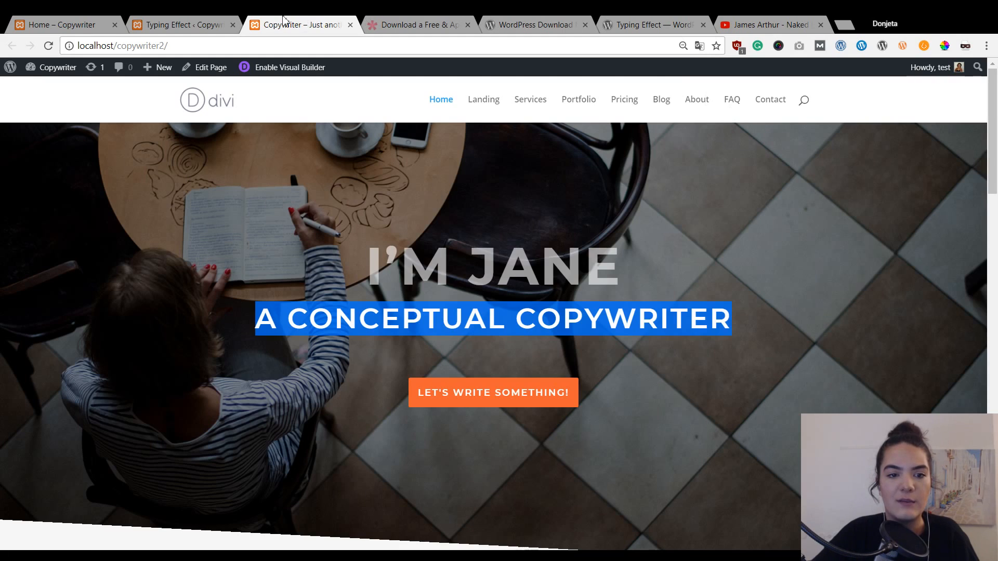
- In the Typing Effect shortcode generator, replace "First sentence" with "a conceptual copywriter" in lowercase
click(208, 24)
click(362, 291)
key(ctrl+a)
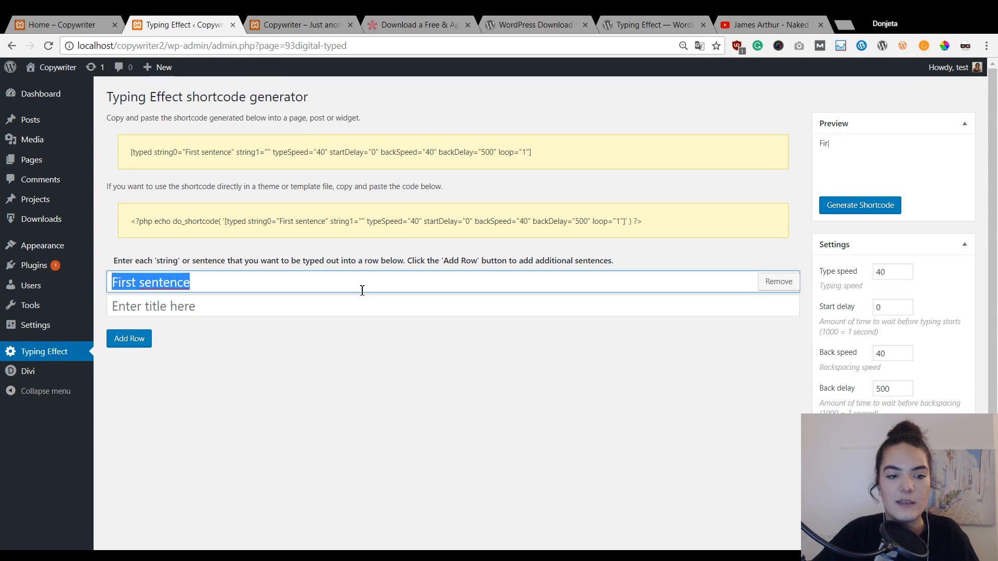
key(ctrl+v)
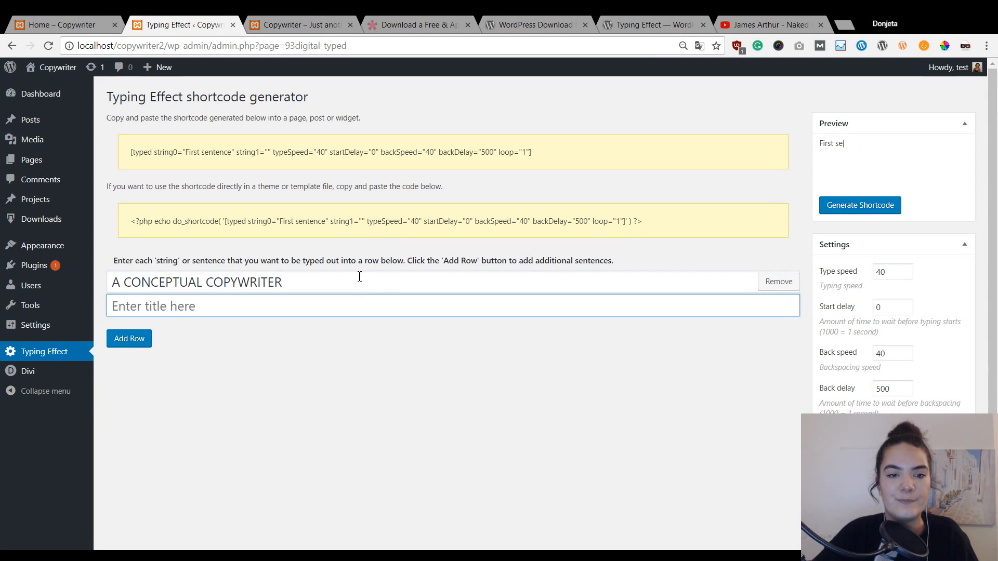
drag(357, 280, 112, 268)
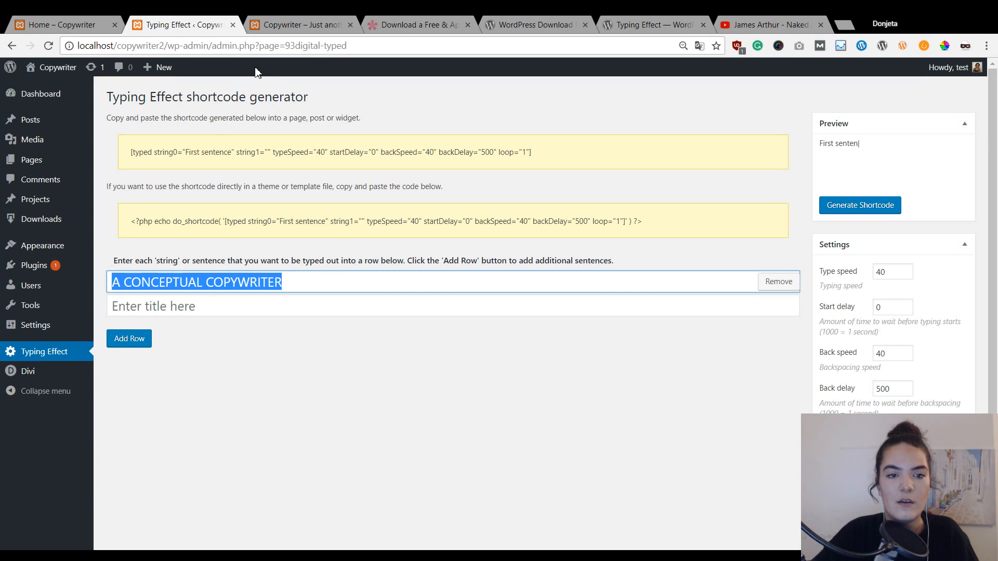
text(a conceptu)
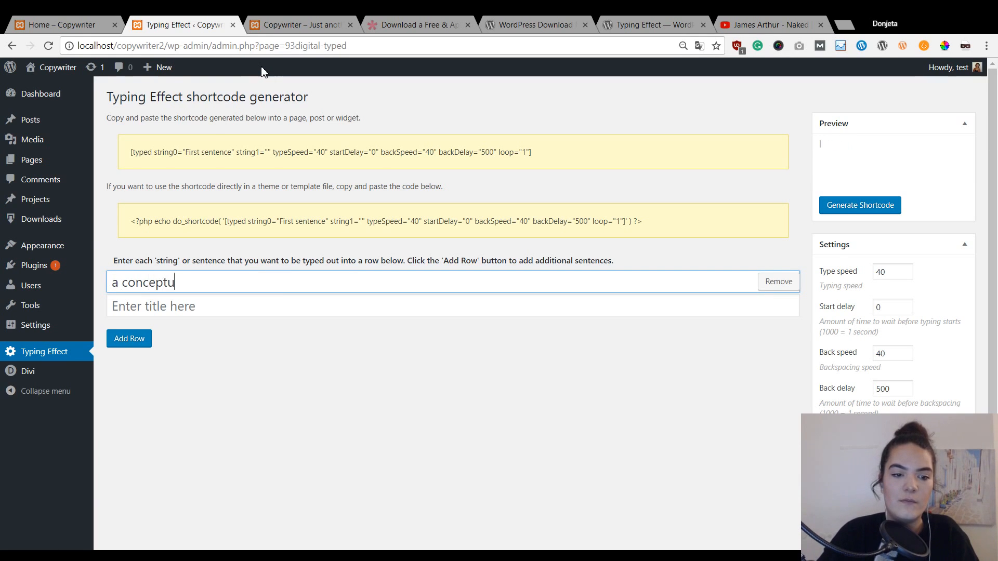
text(al copywriter)
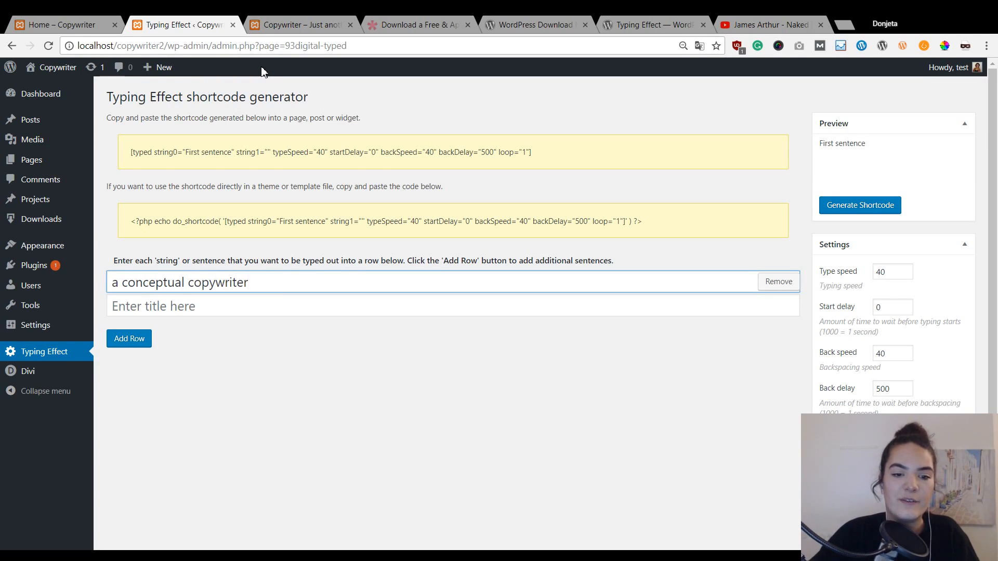
- Enter "an experienced copywriter" as the second sentence and regenerate the shortcode with both strings
click(343, 306)
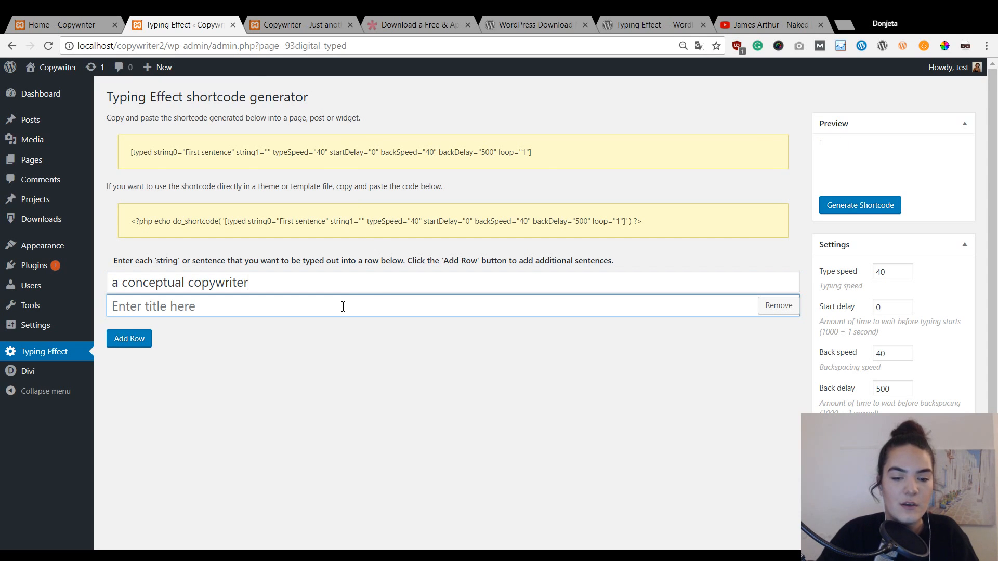
text(an experienced copywriter)
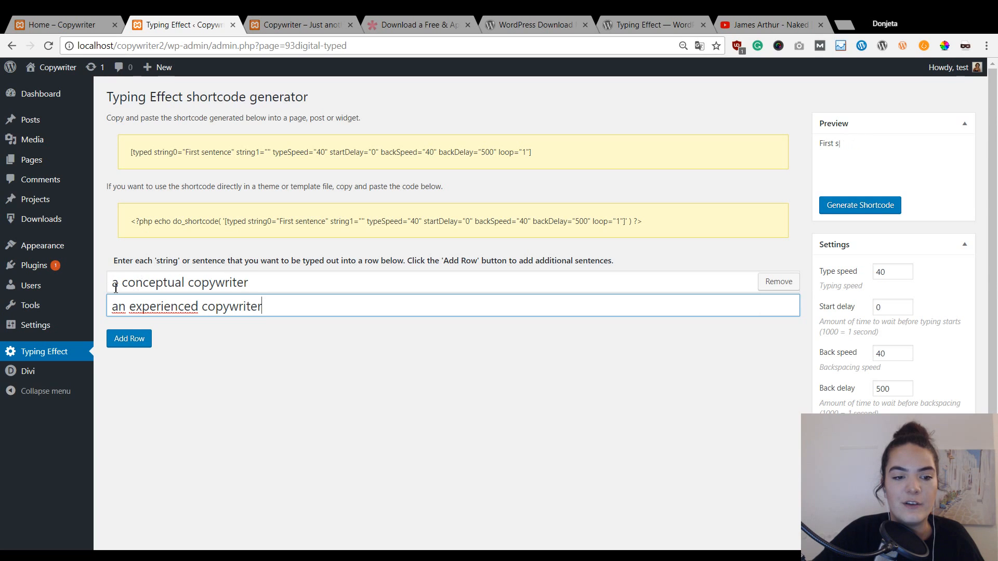
drag(112, 284, 263, 285)
click(273, 283)
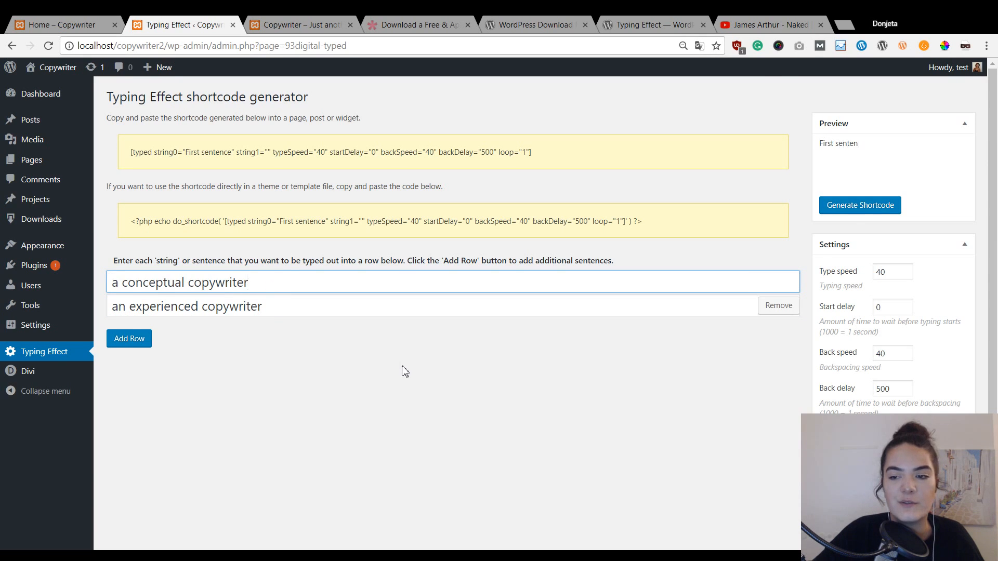
scroll(664, 322, down, 1)
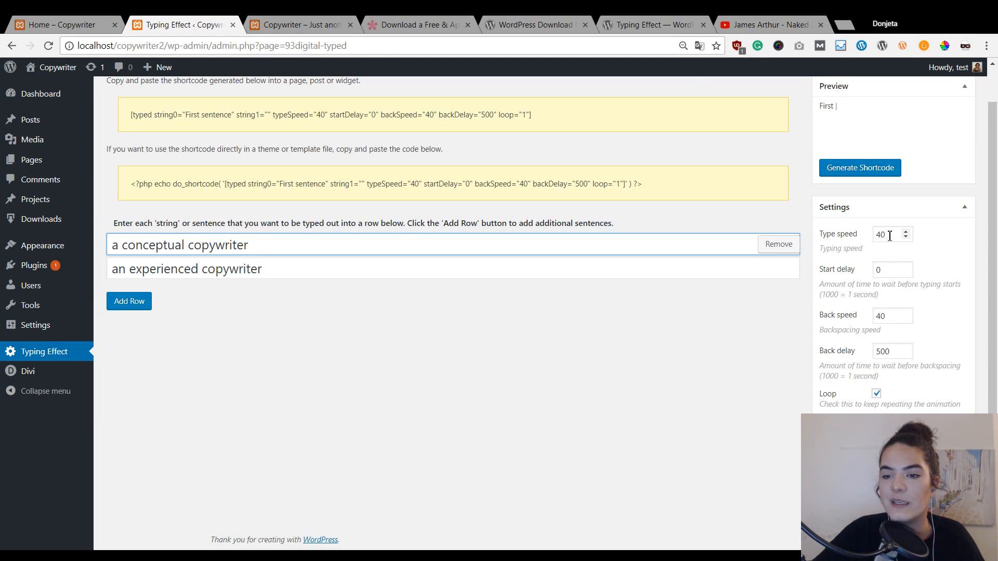
scroll(737, 296, up, 1)
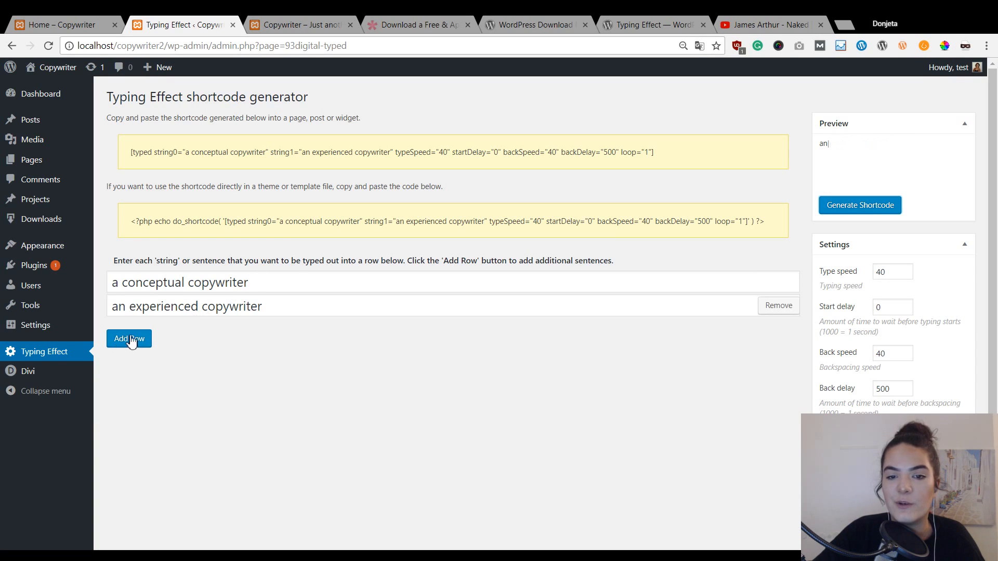
click(604, 354)
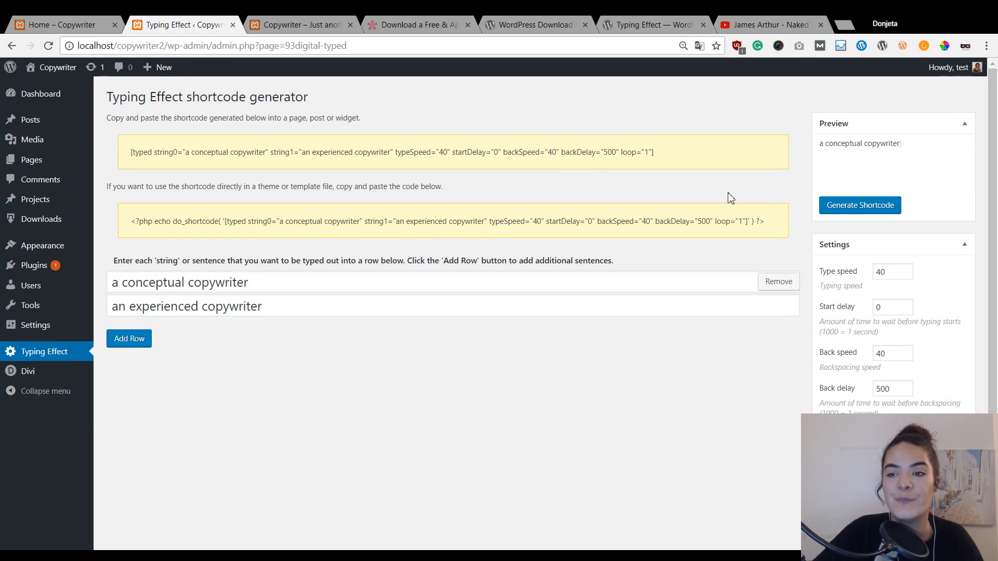
- Copy the generated typed shortcode intended for pages, posts or widgets
drag(664, 154, 131, 161)
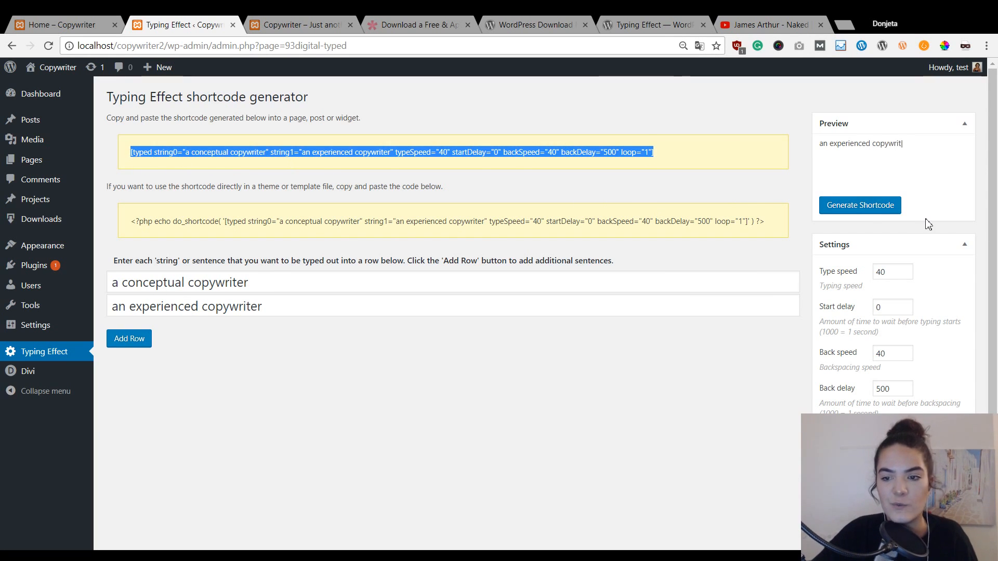
drag(691, 151, 136, 149)
key(ctrl+c)
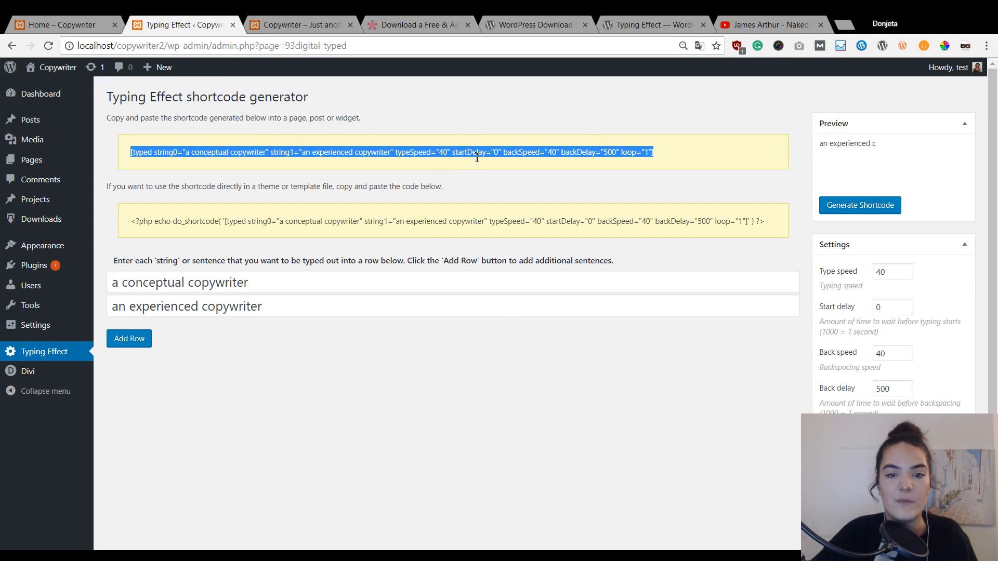
click(268, 137)
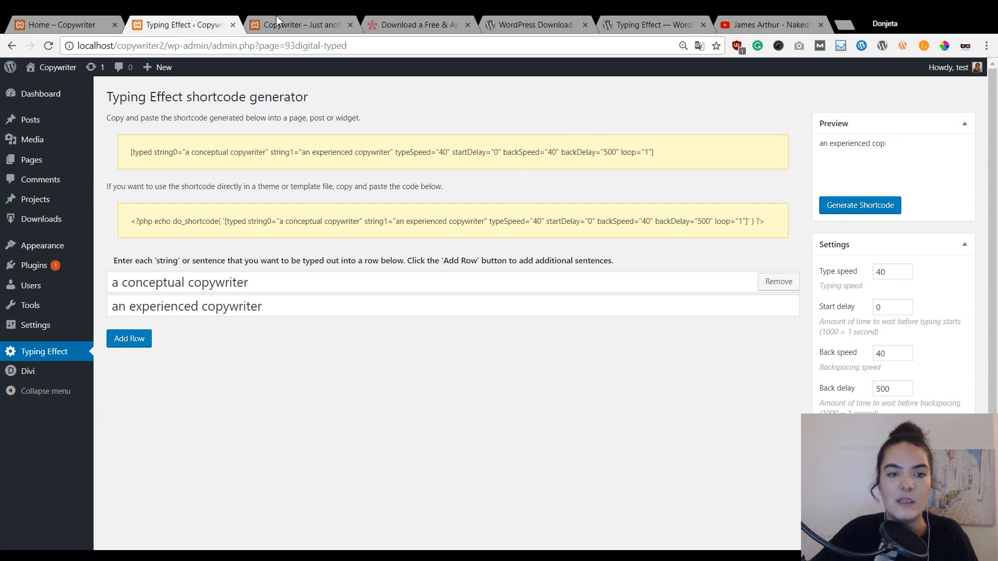
- Enable the Visual Builder on the copywriter2 home page and open the settings of the hero headline text module
click(297, 18)
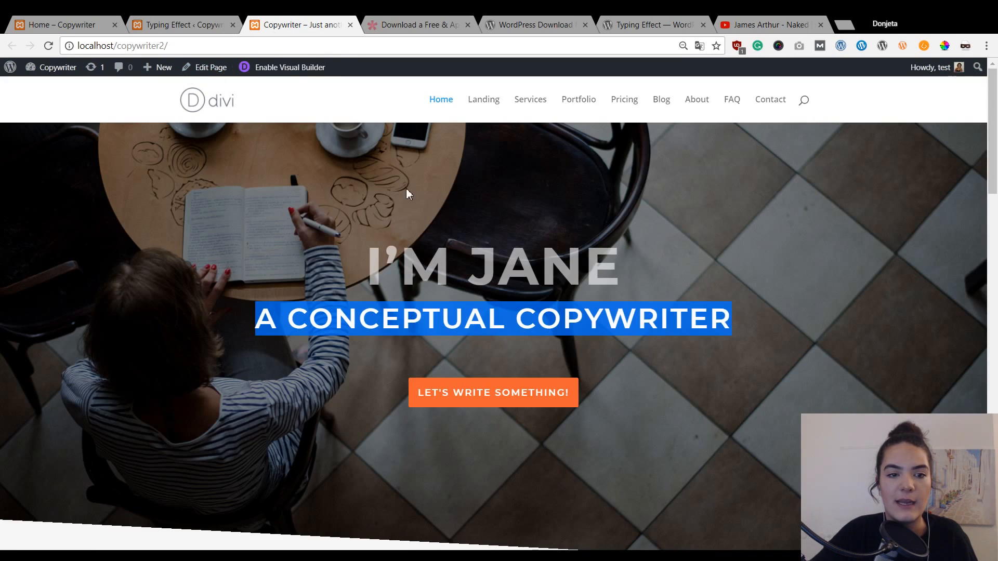
scroll(407, 194, down, 10)
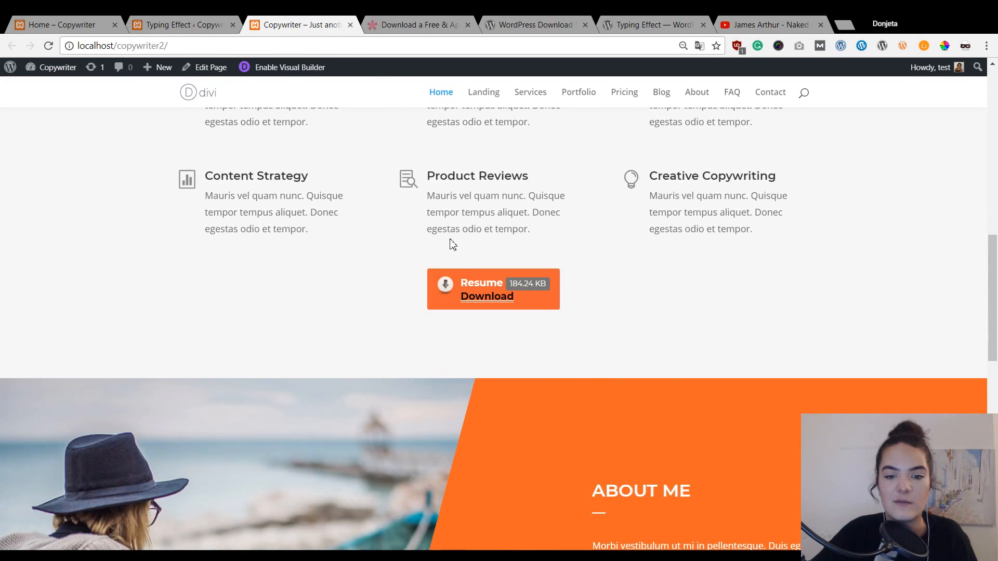
scroll(453, 245, up, 10)
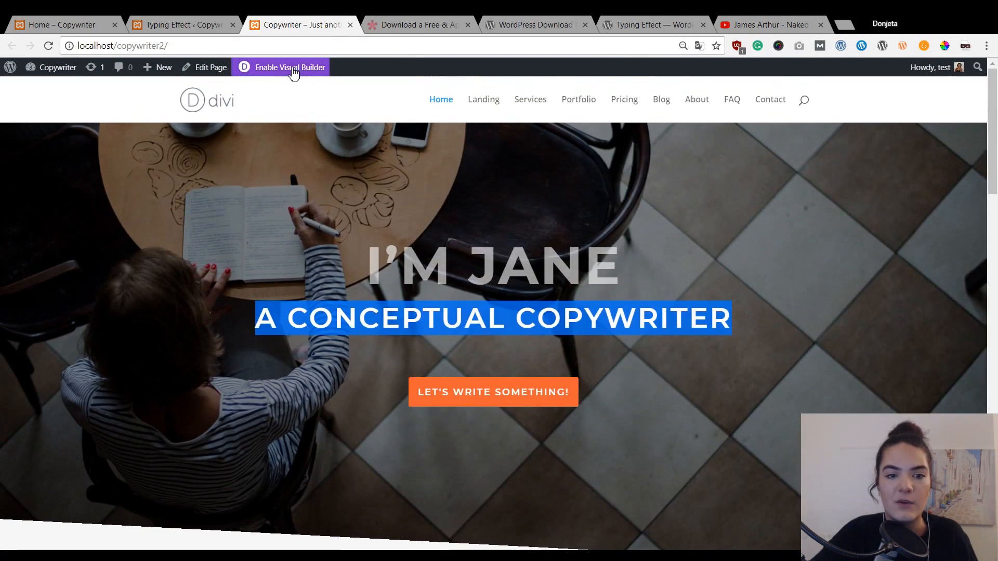
click(292, 70)
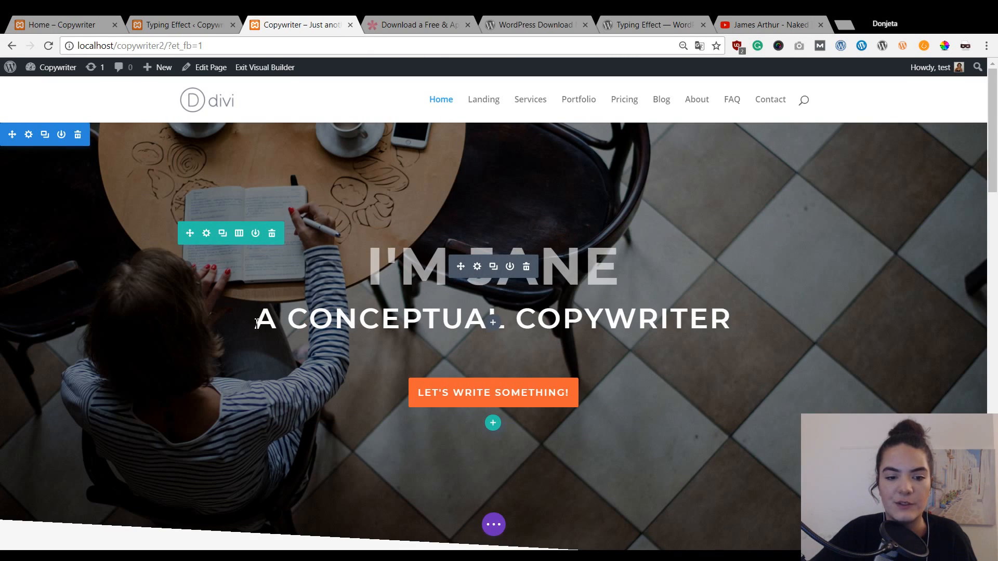
click(476, 268)
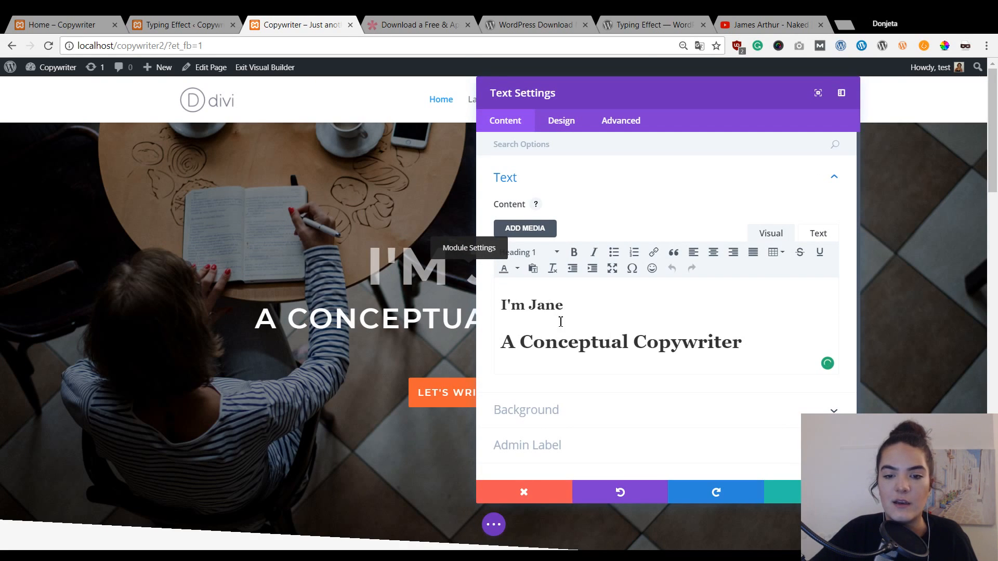
- Replace the "A Conceptual Copywriter" heading with the copied typed shortcode and save the text module
drag(772, 345, 496, 337)
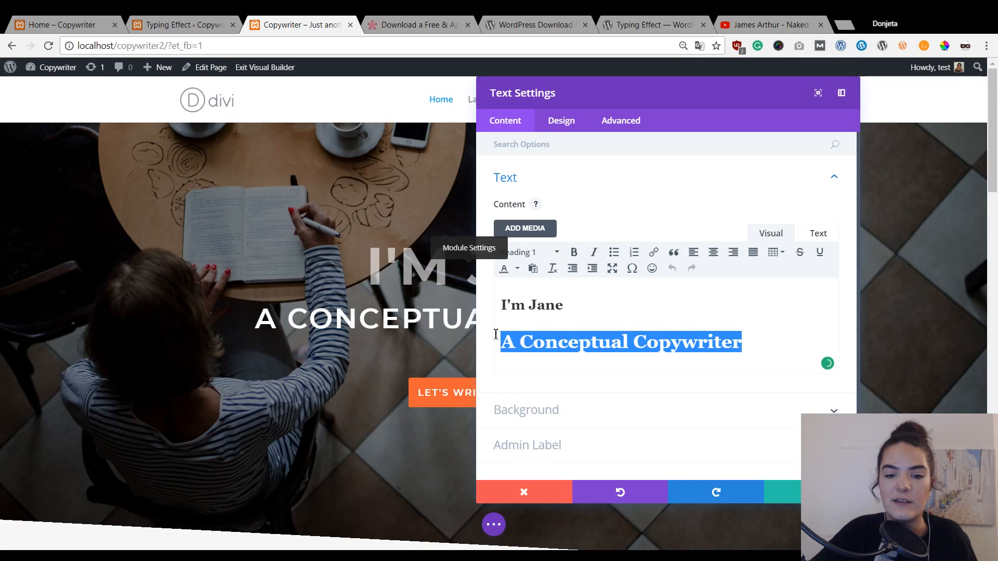
drag(768, 341, 474, 336)
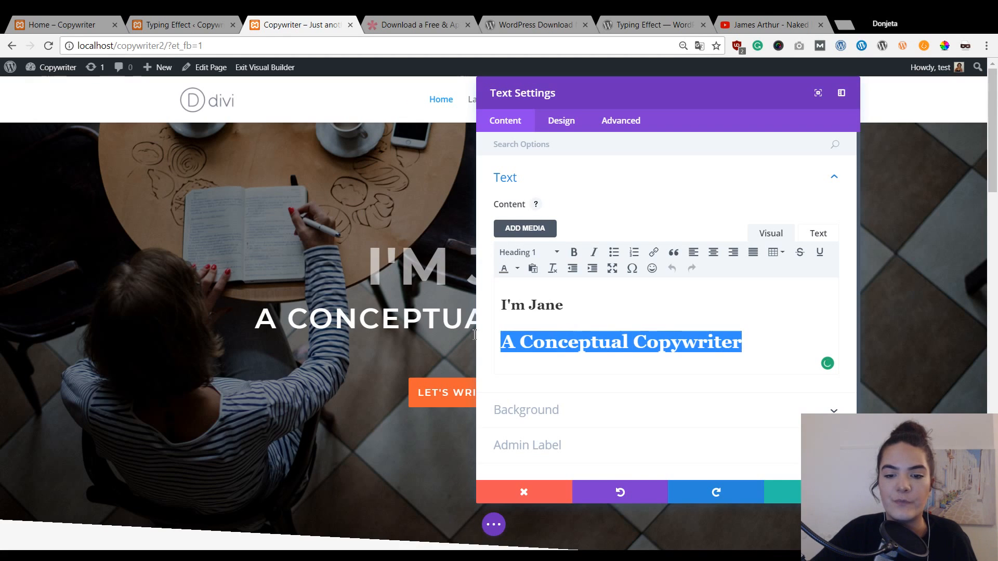
drag(777, 342, 473, 345)
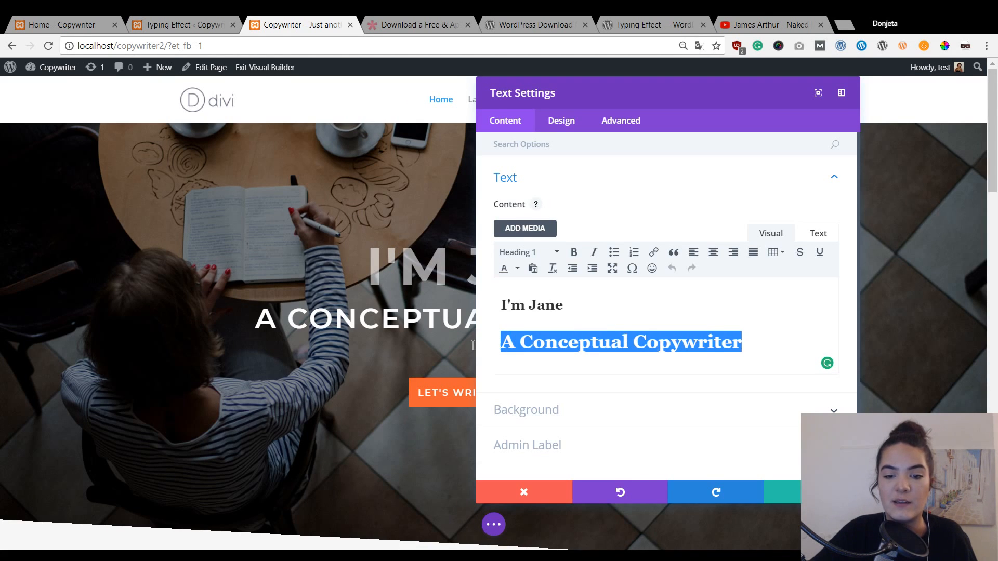
key(ctrl+v)
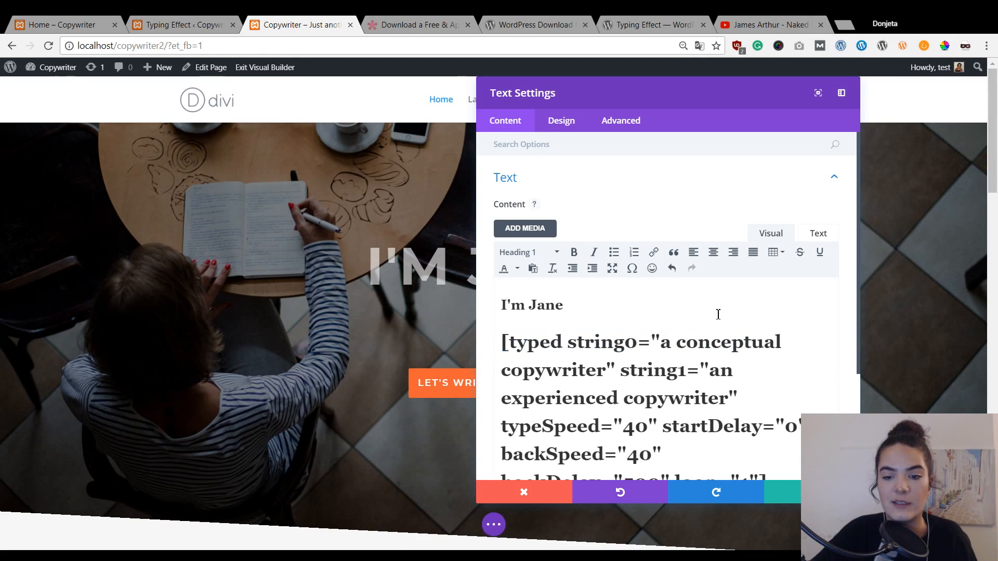
scroll(718, 315, down, 1)
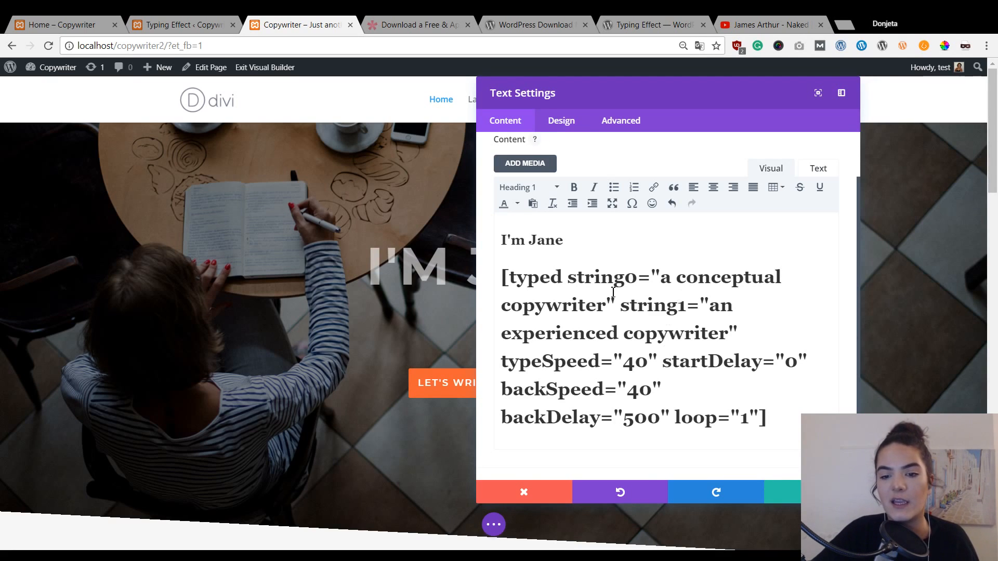
click(796, 500)
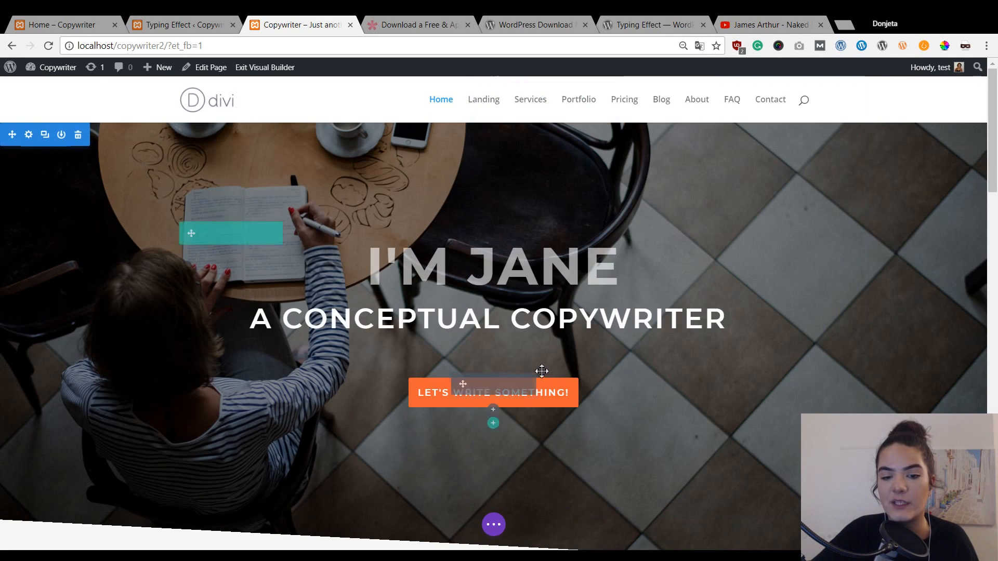
- Save the page and exit the Visual Builder to view the live typing headline, and re-enable the builder
click(494, 525)
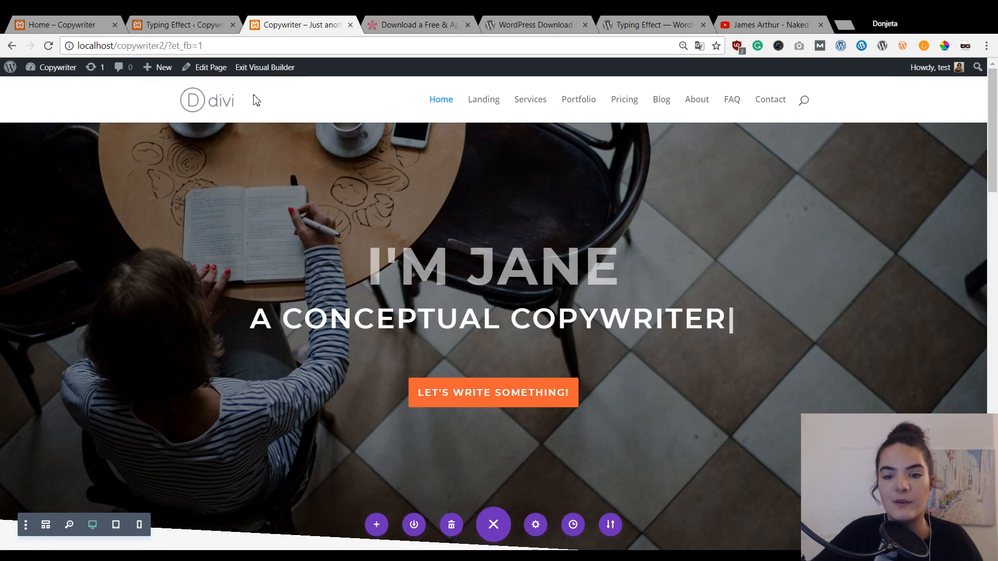
click(266, 69)
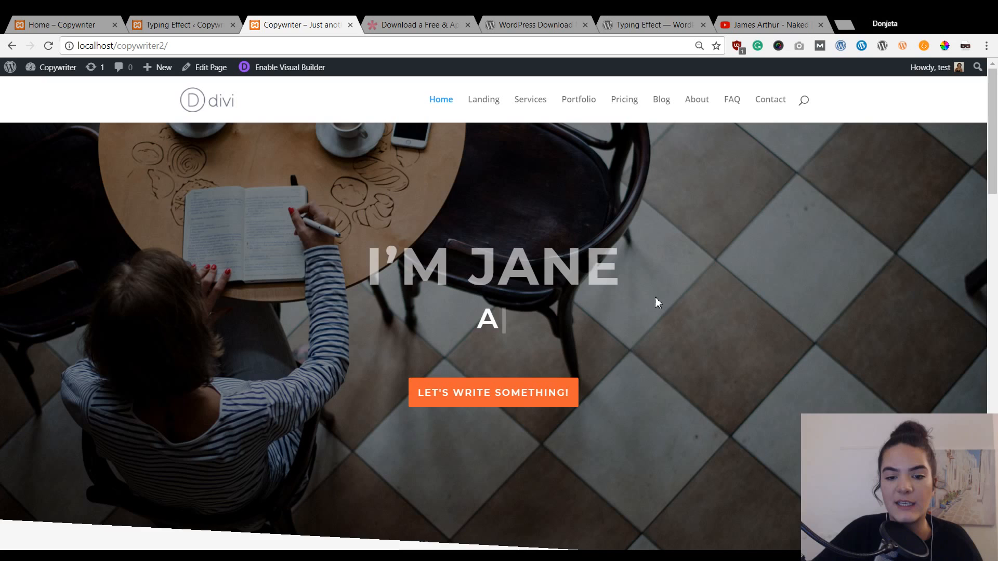
click(308, 74)
- In the Typing Effect shortcode generator, set the type speed to 80 and the start delay to 2
click(196, 23)
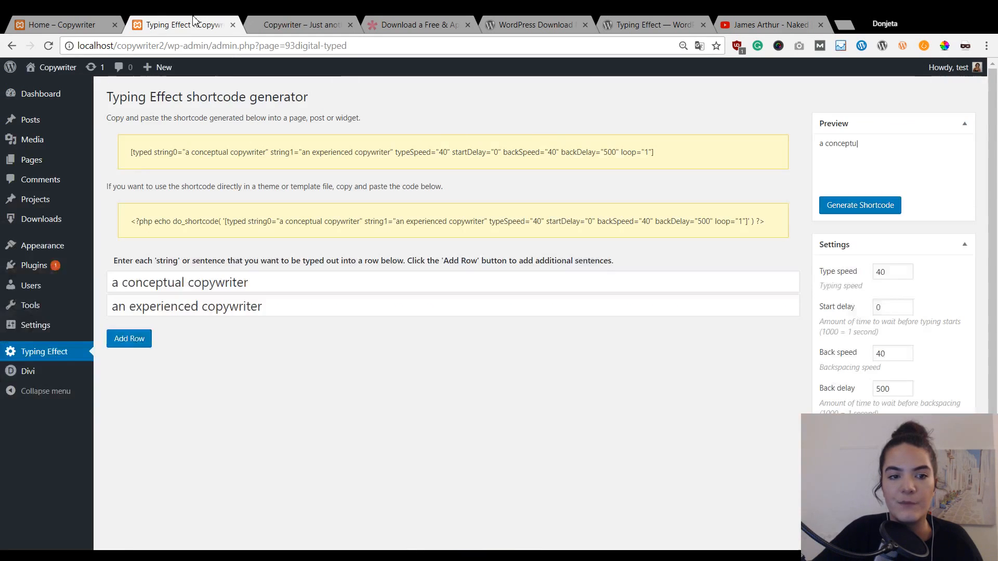
click(895, 271)
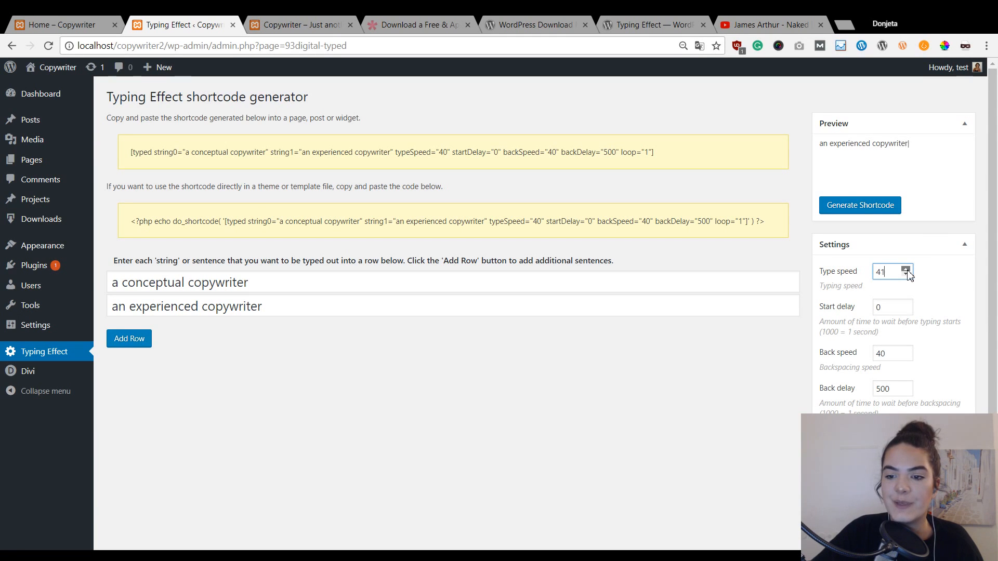
drag(907, 271, 907, 271)
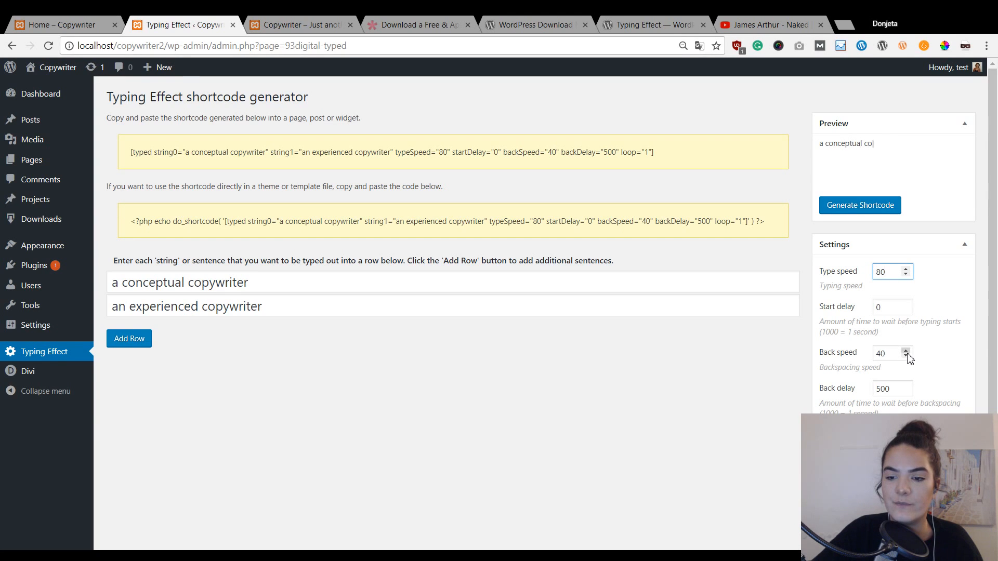
double_click(875, 309)
text(2)
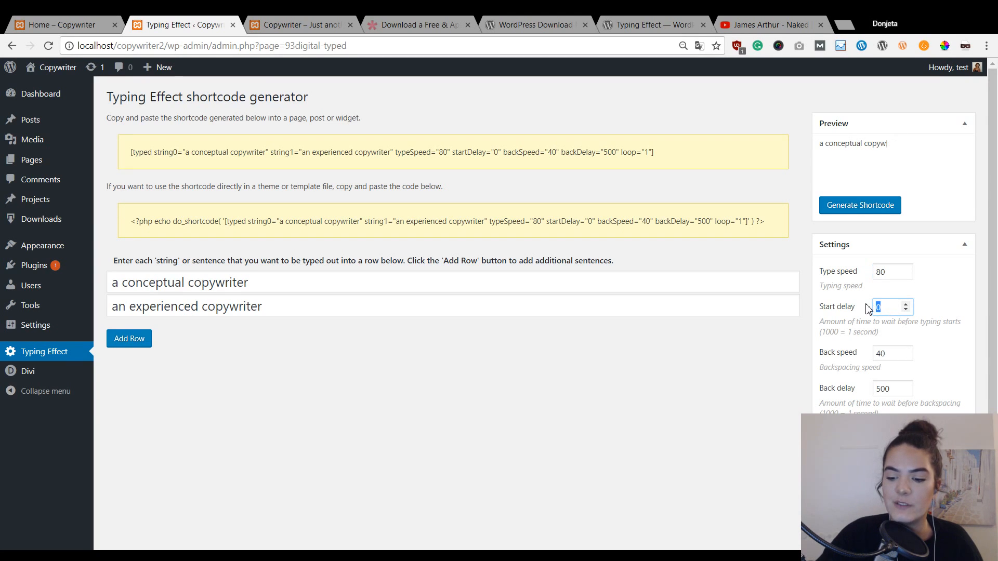
click(796, 350)
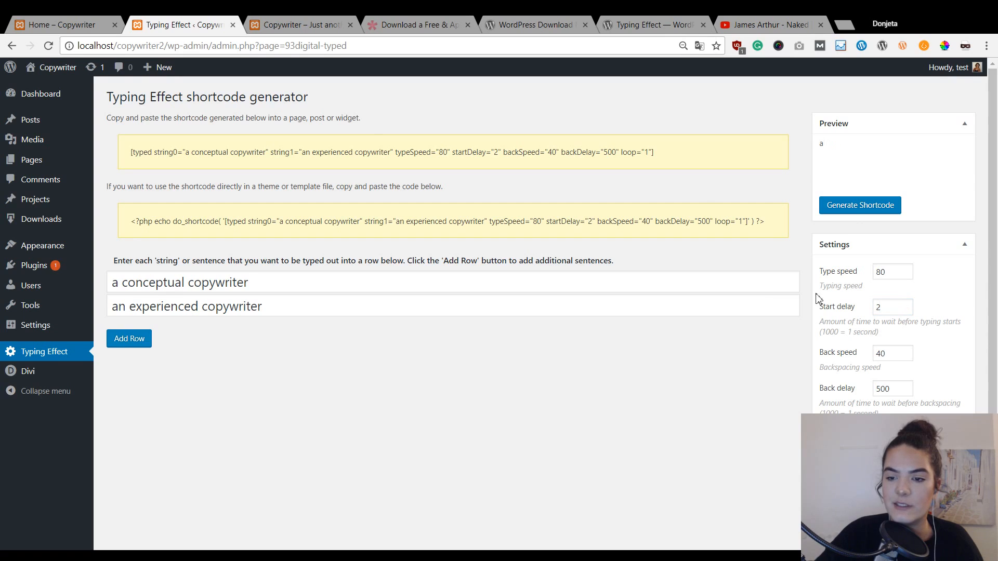
- Try type speeds of 132 and 500 in the Typing Effect generator, regenerating the shortcode to compare the preview
click(851, 216)
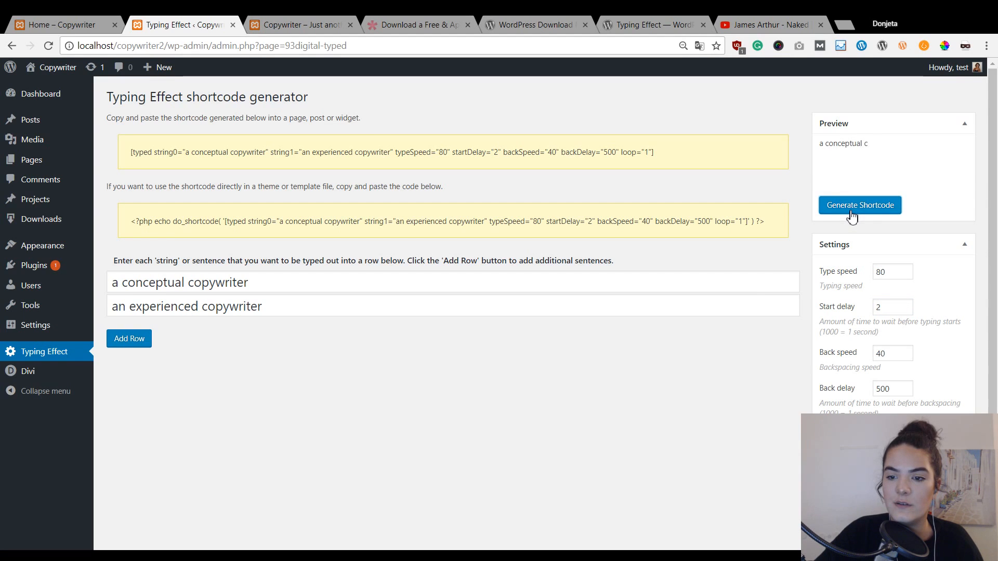
click(902, 271)
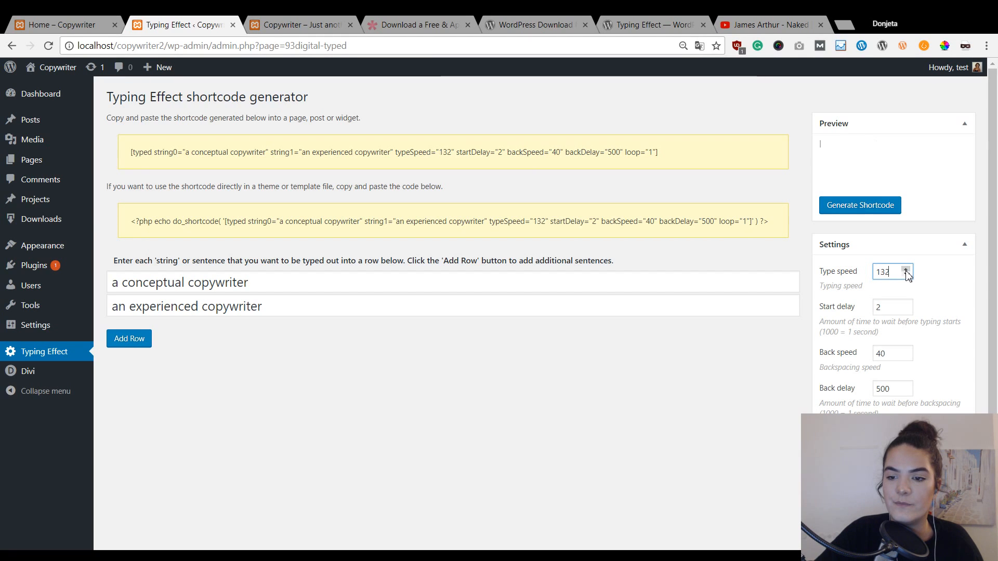
drag(895, 273, 845, 272)
text(500)
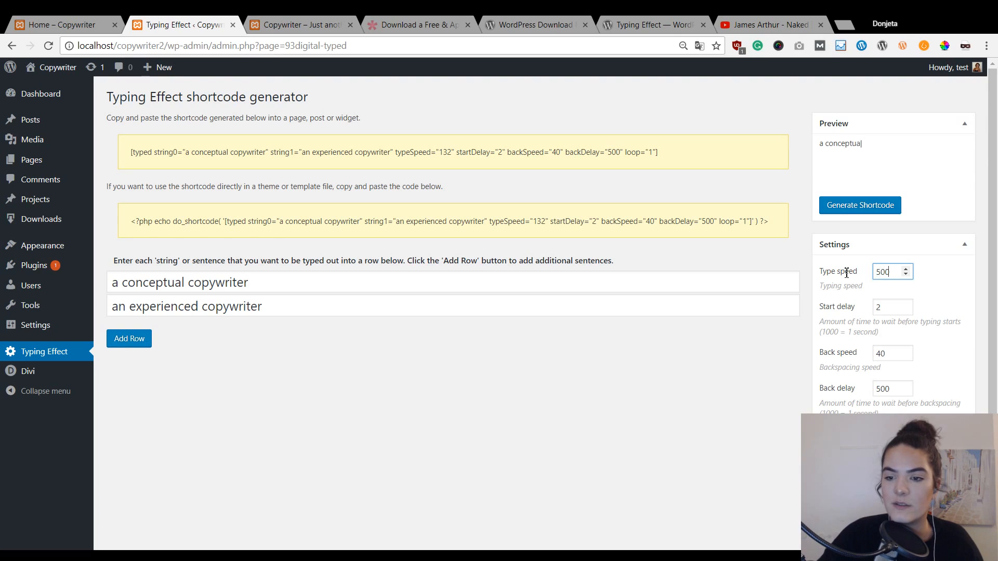
click(837, 211)
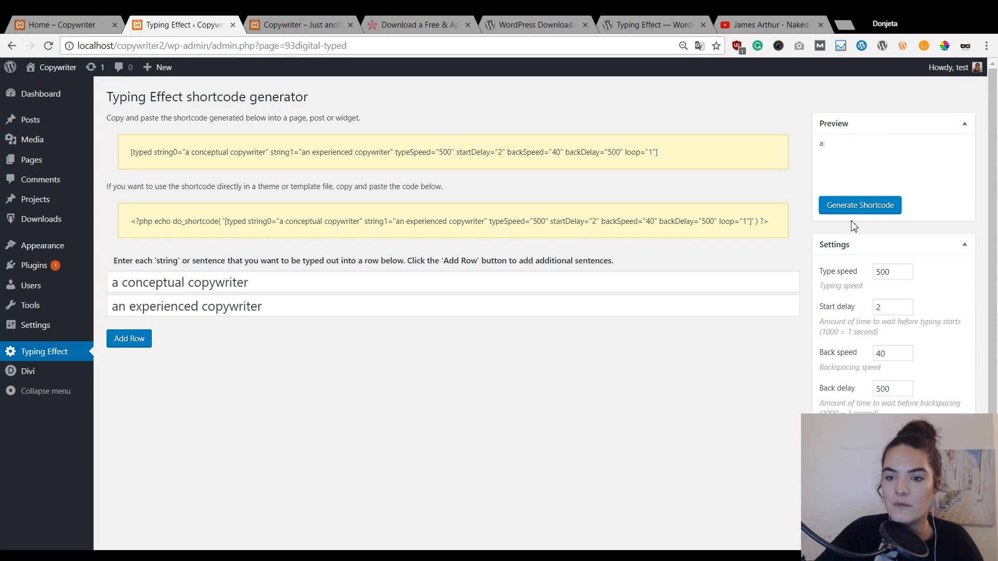
- Try type speeds of 20 and 10, regenerating the shortcode after each change to compare the preview
double_click(891, 266)
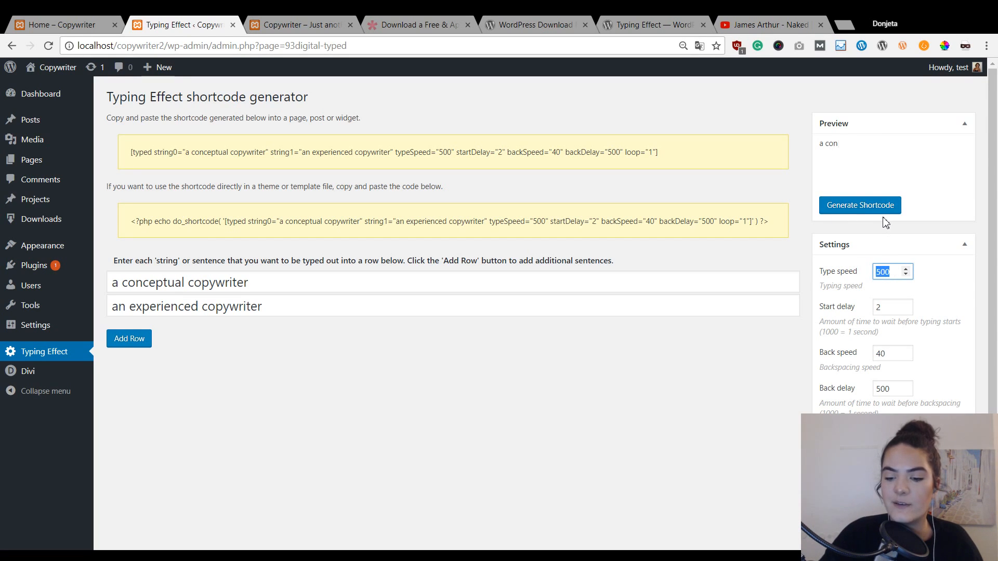
key(BackSpace)
text(20)
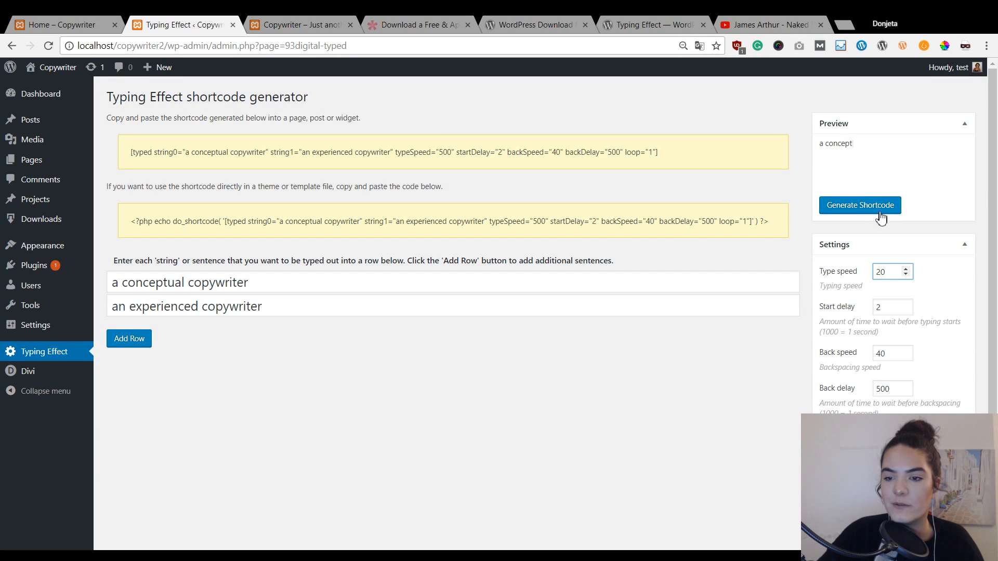
click(867, 207)
click(867, 207)
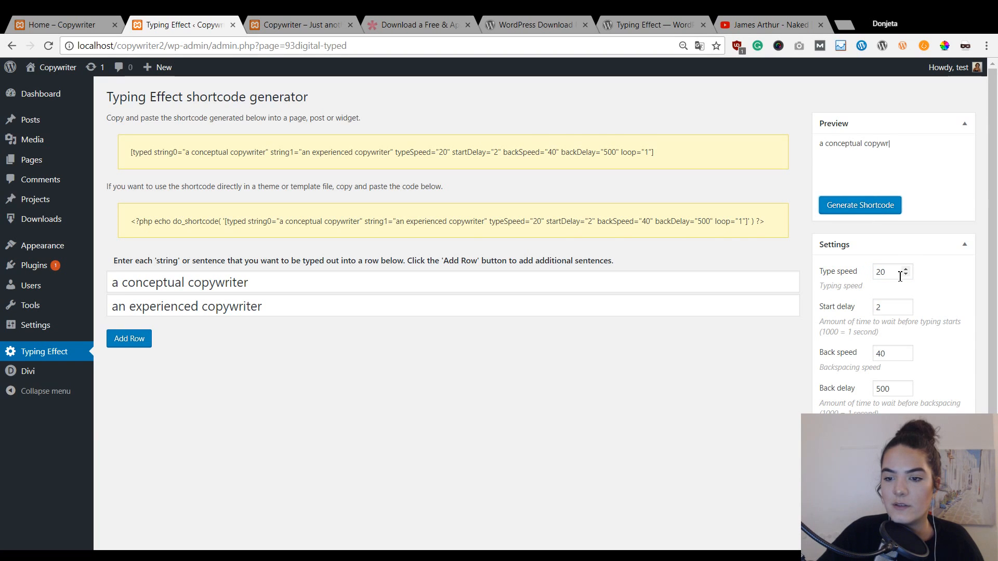
double_click(881, 272)
text(1)
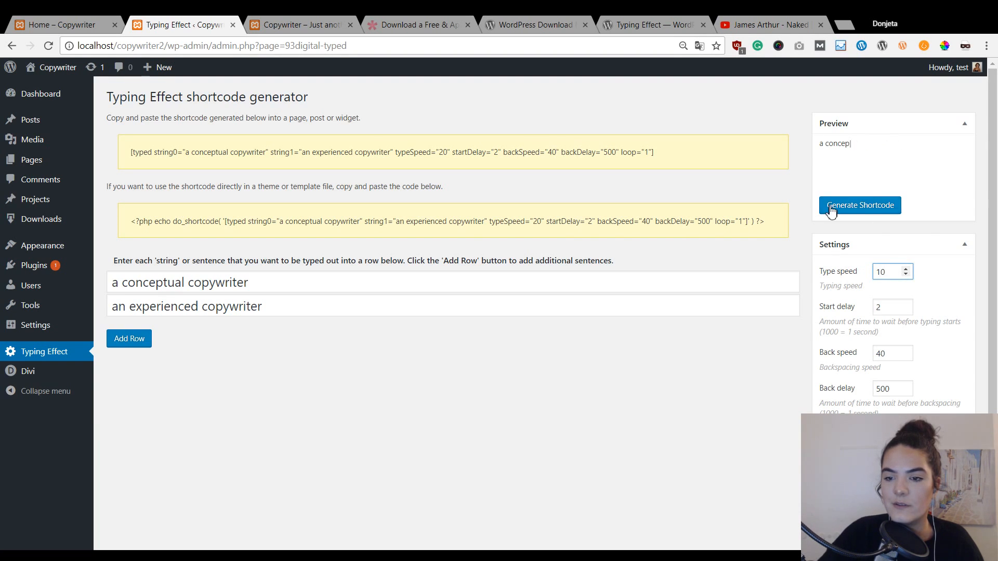
click(832, 210)
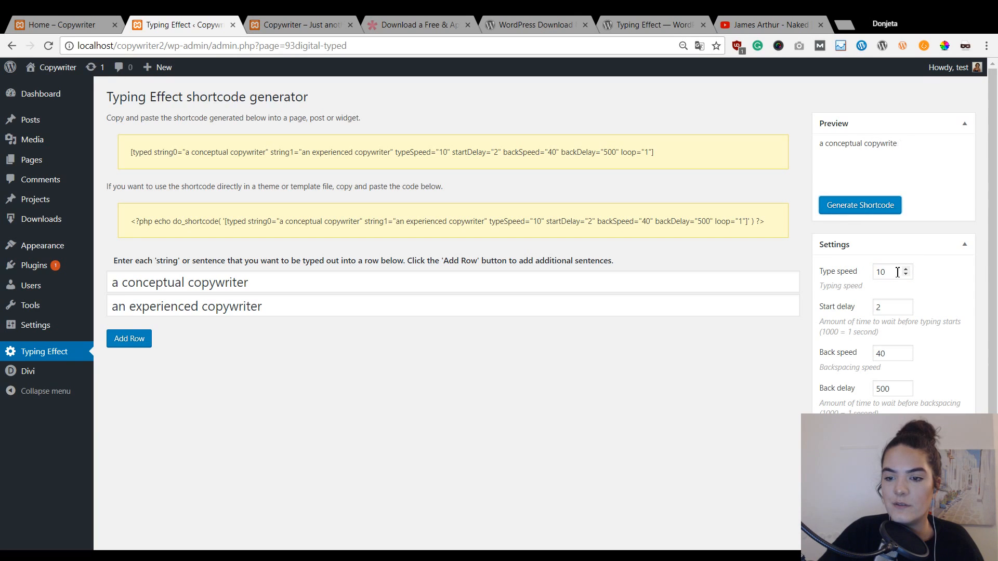
- Set the type speed to 3, regenerate the shortcode, and copy the typed shortcode for pages and posts
drag(898, 273, 875, 276)
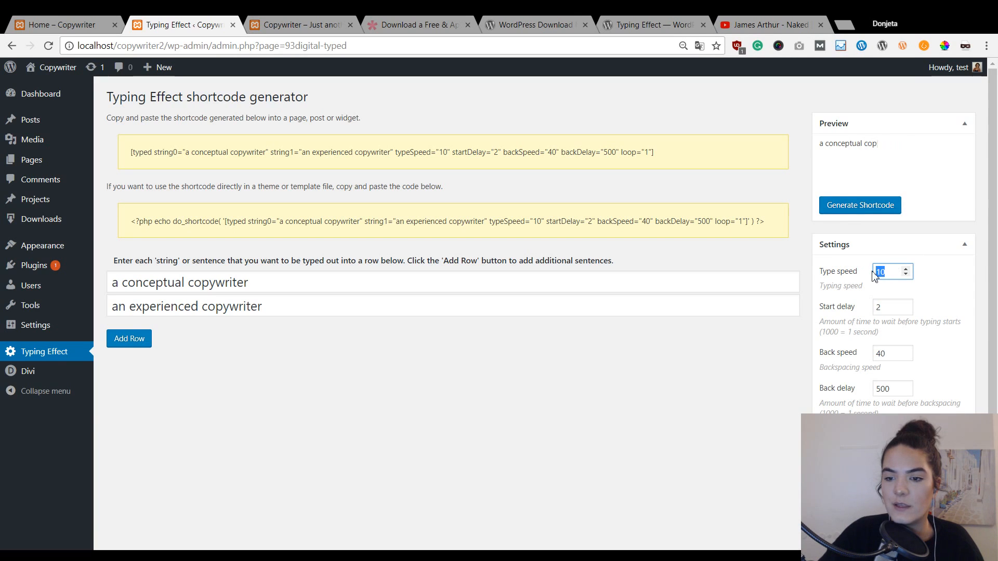
click(876, 213)
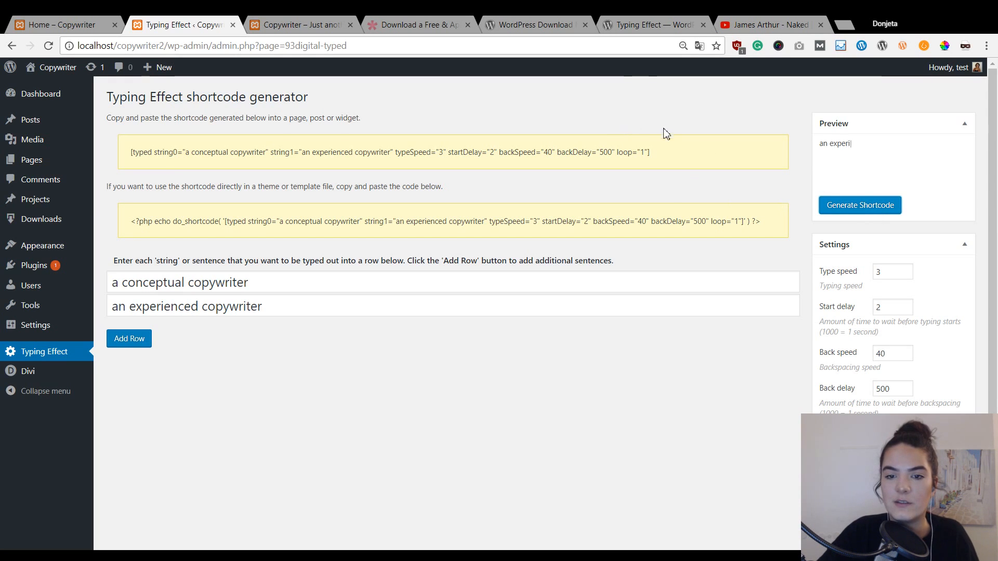
drag(651, 152, 131, 152)
key(ctrl+c)
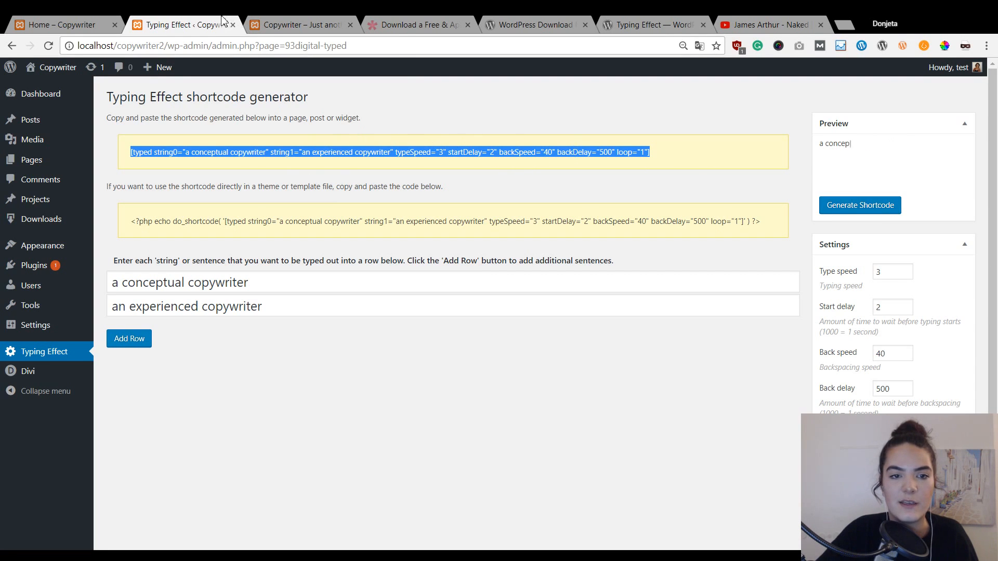
- Replace the typed shortcode in the home page's hero text module with the copied one and save the module
click(289, 25)
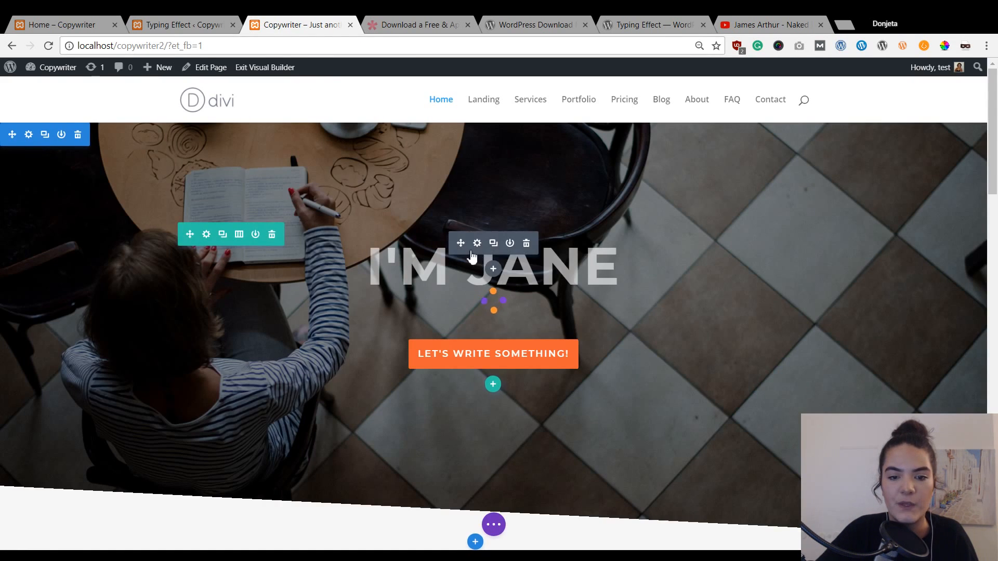
click(471, 244)
scroll(613, 279, down, 3)
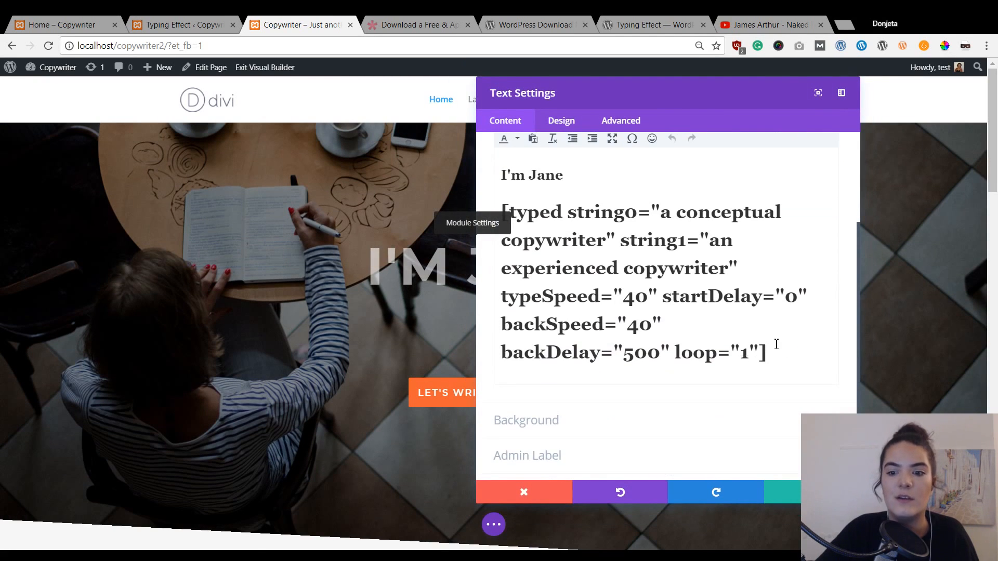
drag(783, 362, 506, 221)
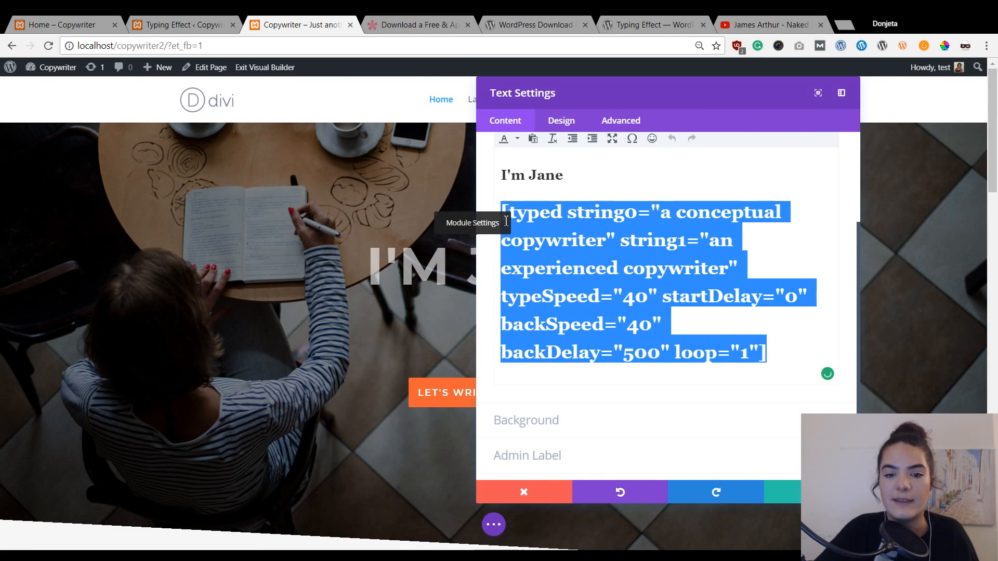
key(ctrl+v)
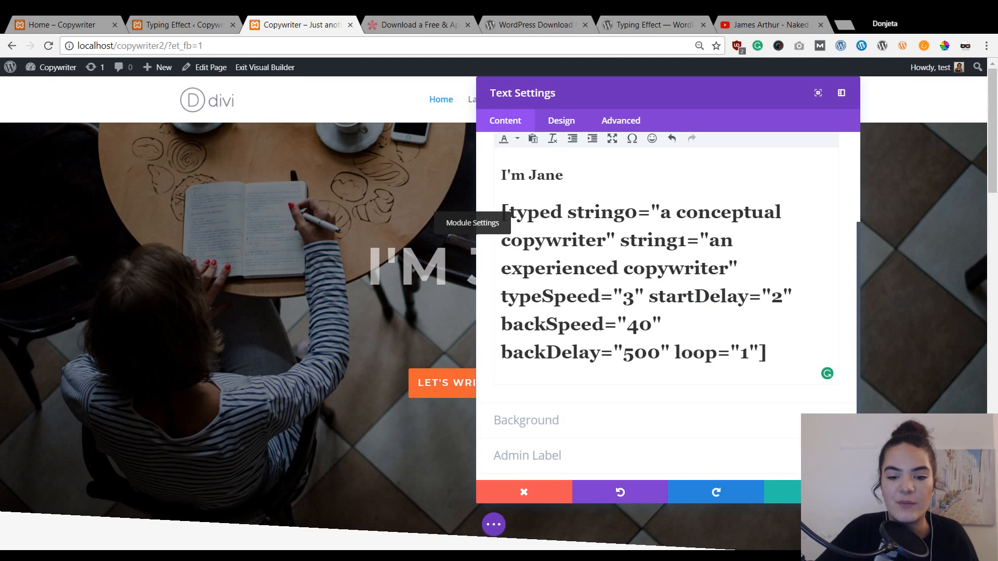
click(812, 492)
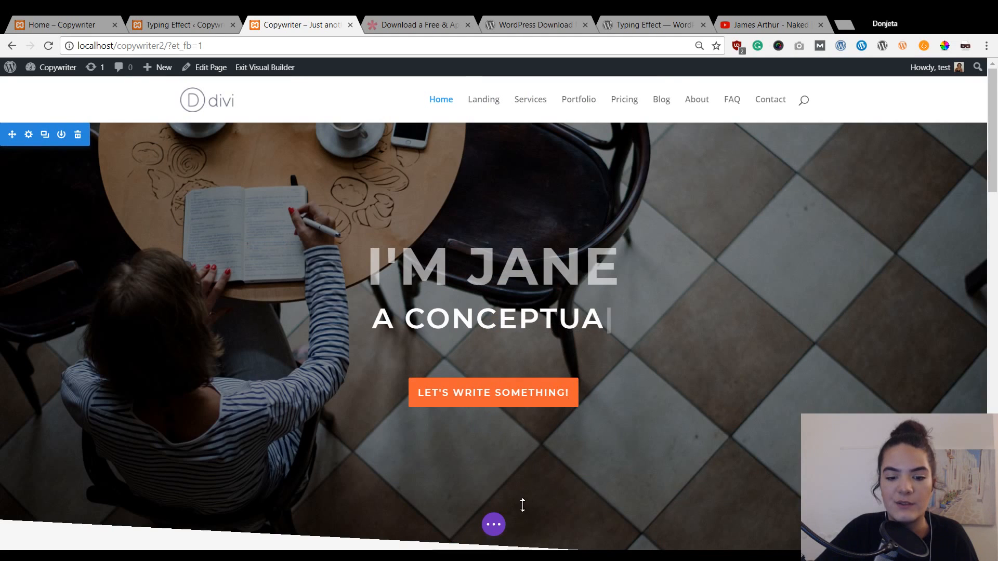
- Save the page and exit the Visual Builder, then review the Typing Effect generator settings and return to the live page
click(494, 524)
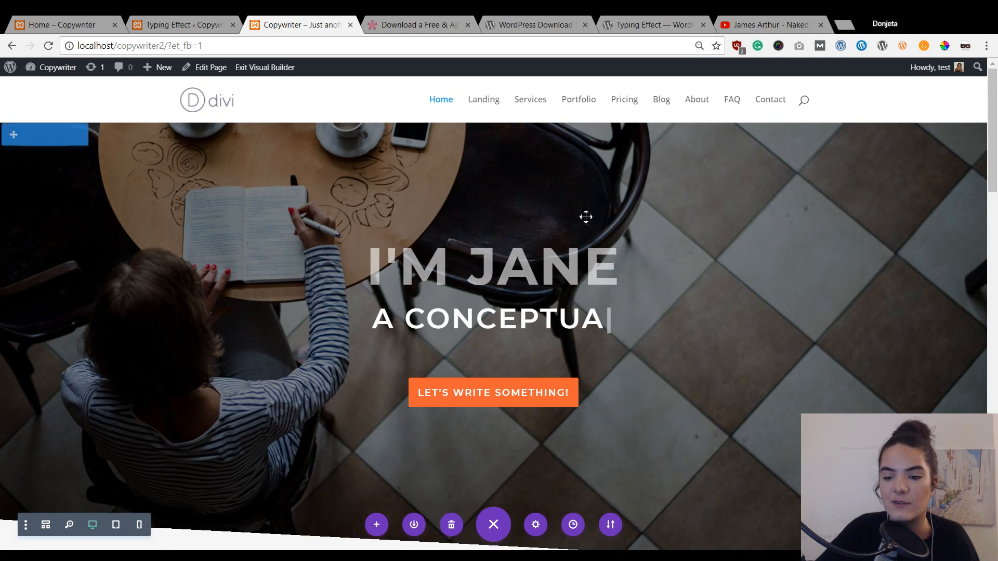
click(256, 68)
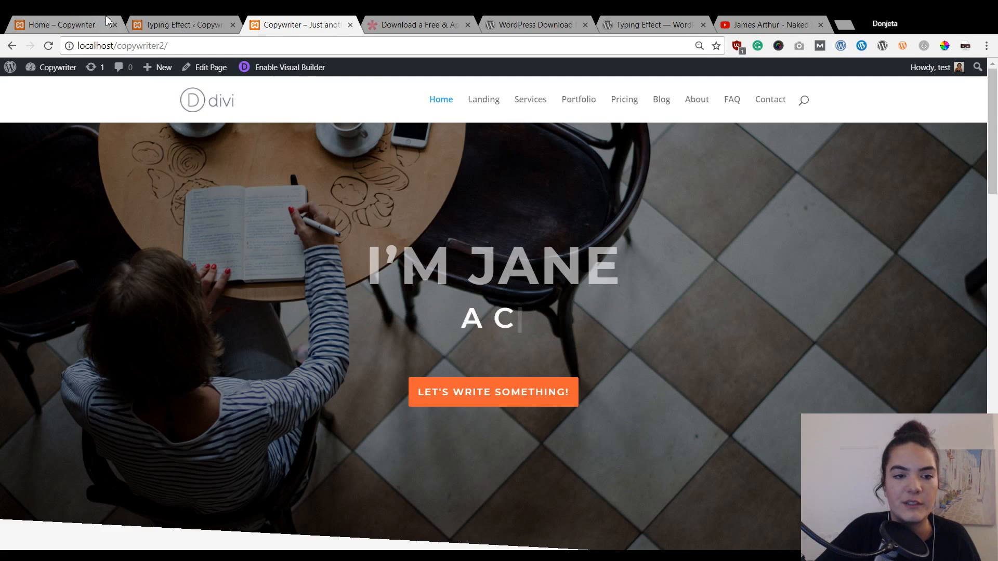
click(171, 25)
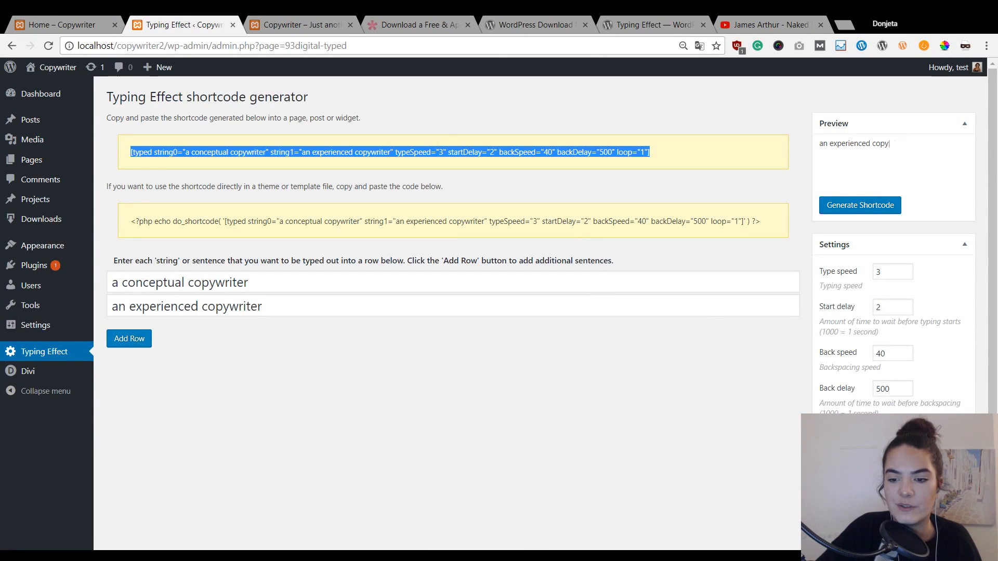
scroll(790, 328, down, 1)
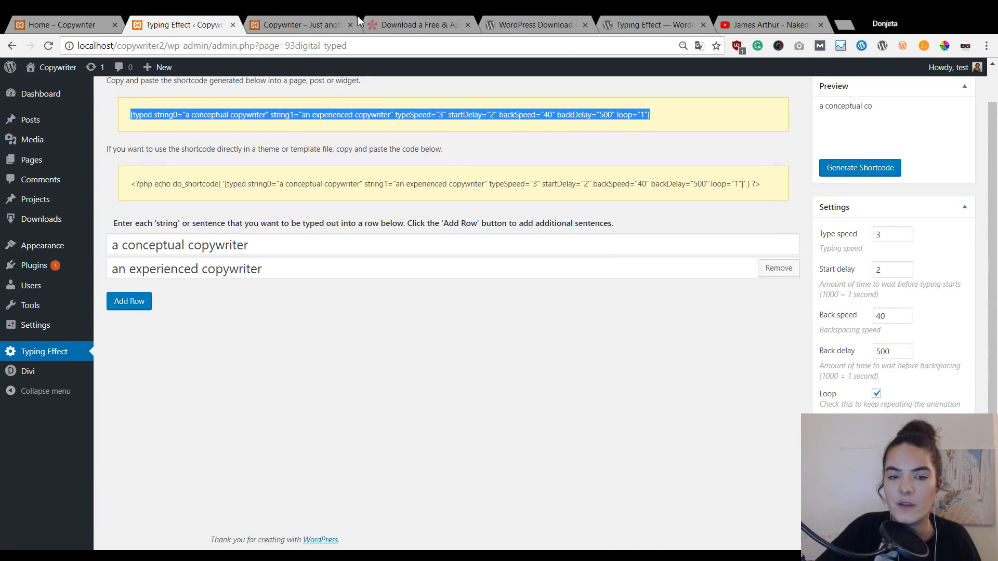
click(416, 25)
click(299, 24)
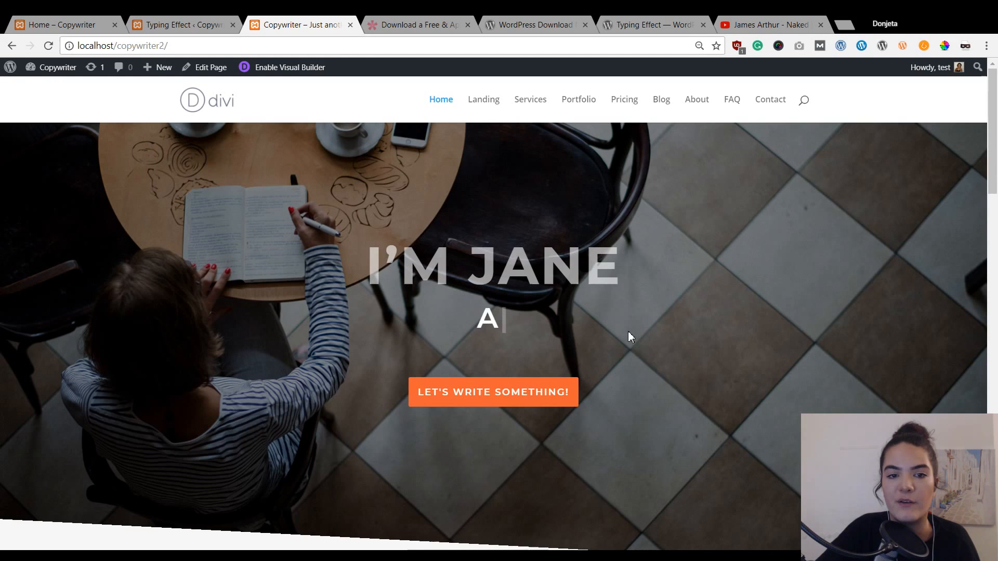
- Examine the looping typing headline in the hero section of the live home page
scroll(312, 174, down, 3)
scroll(502, 255, up, 3)
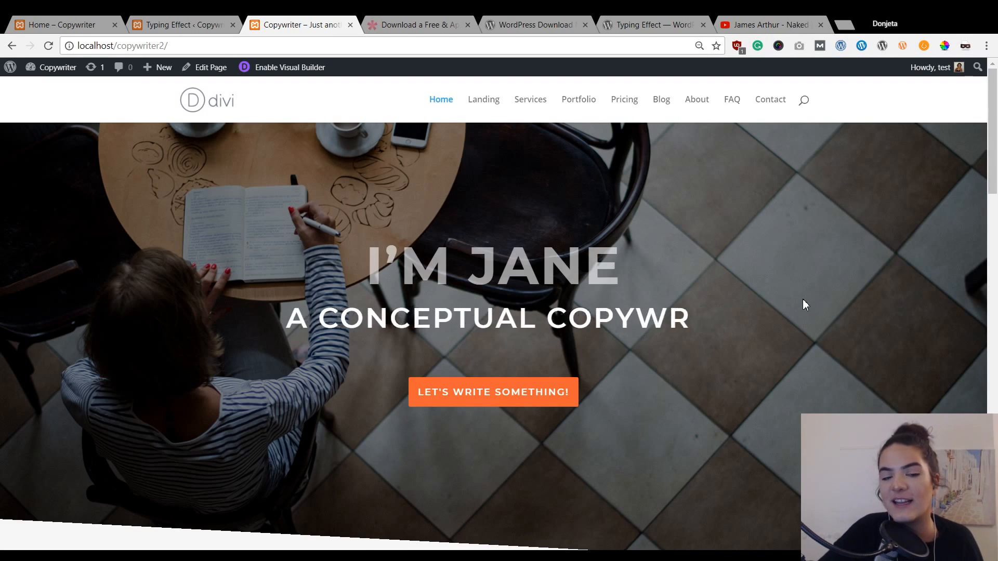
scroll(684, 247, down, 3)
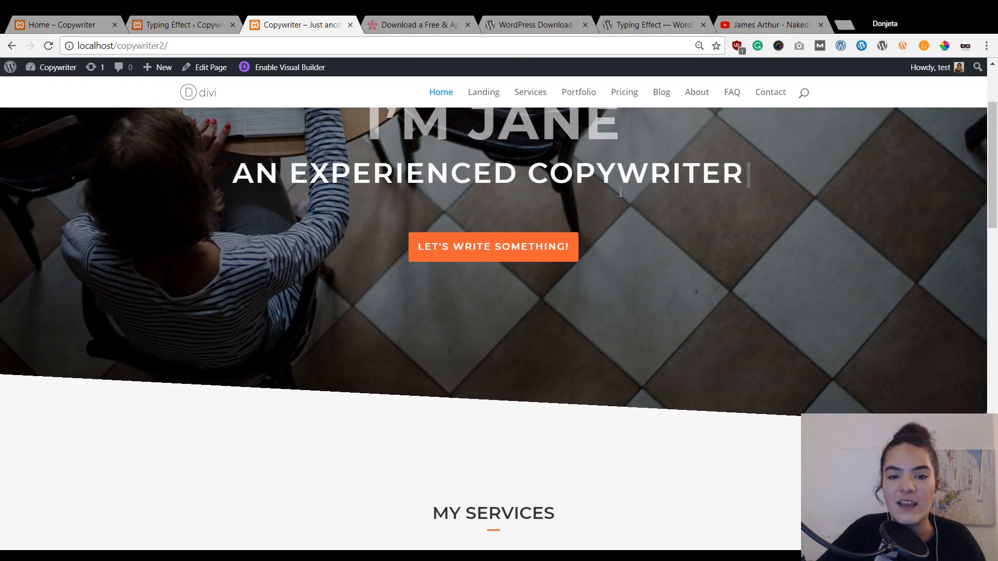
scroll(679, 244, up, 3)
scroll(474, 232, down, 3)
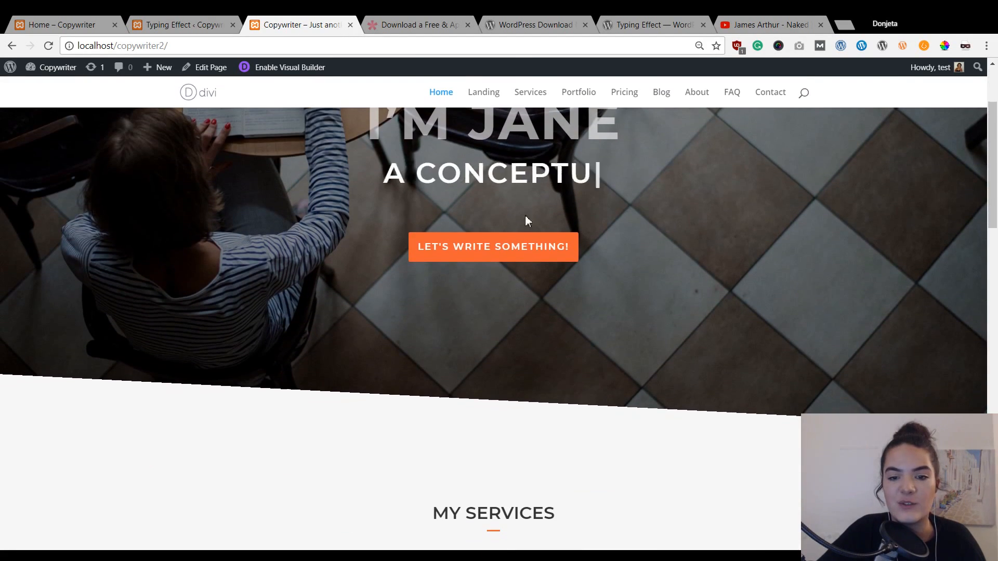
scroll(726, 290, up, 3)
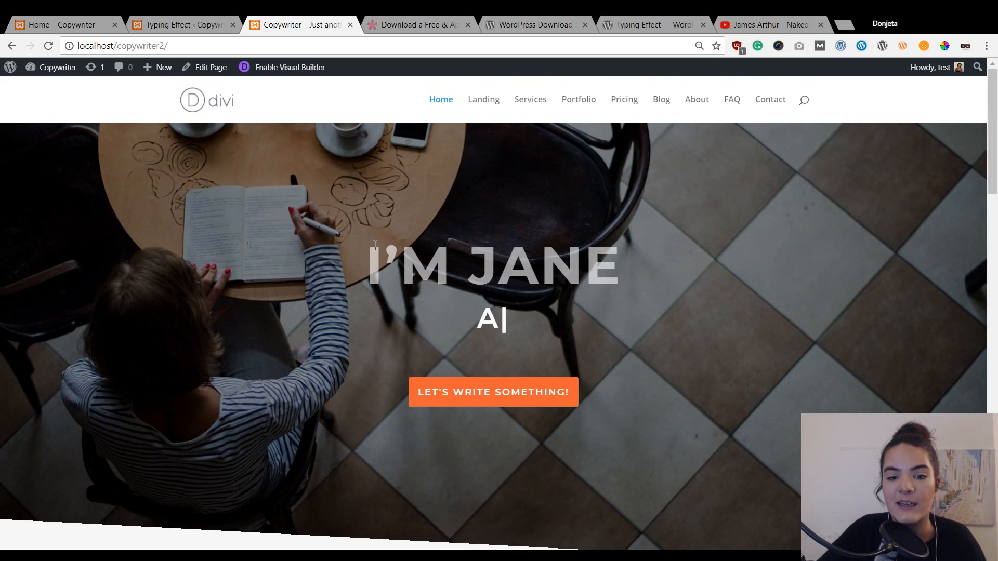
scroll(374, 245, down, 3)
scroll(647, 266, up, 3)
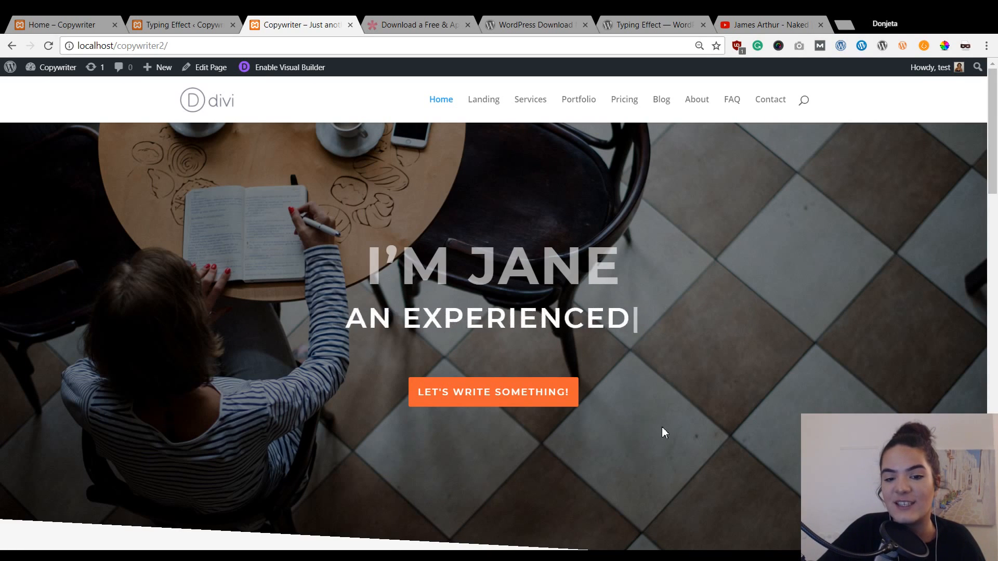
scroll(428, 213, down, 2)
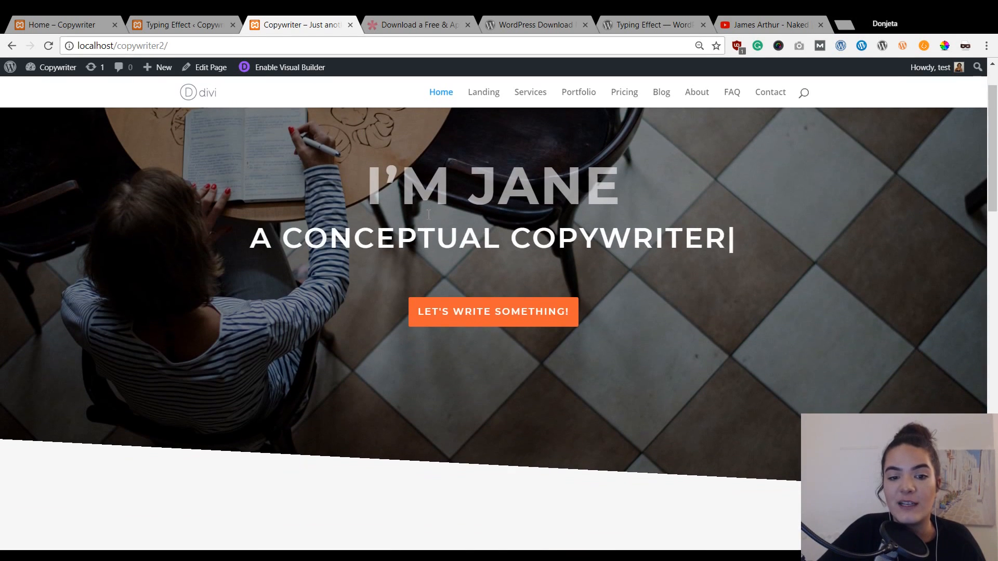
scroll(427, 213, down, 4)
scroll(427, 214, up, 3)
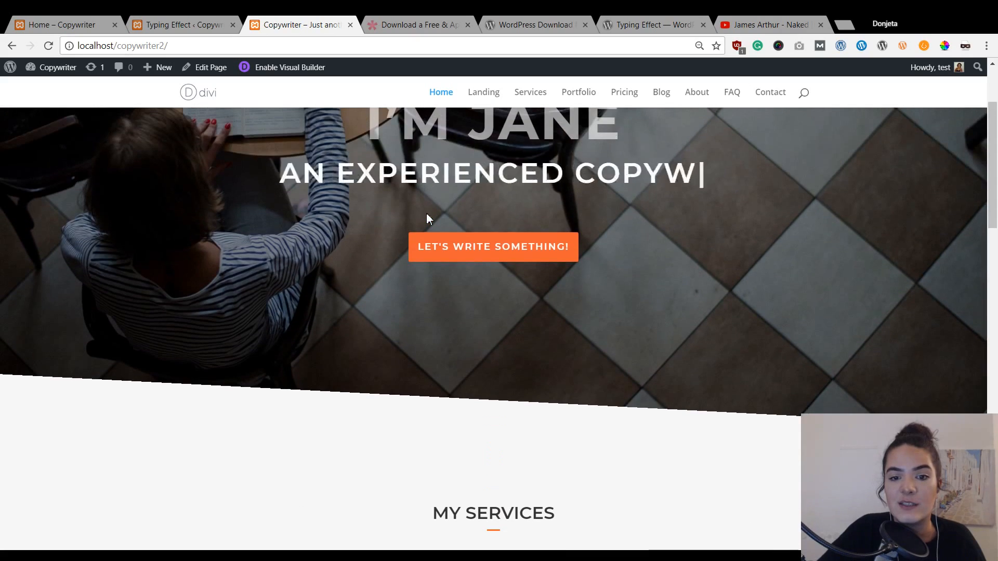
- Test the Resume download button below the My Services section and dismiss the browser's download bar
scroll(426, 217, down, 4)
scroll(425, 225, down, 12)
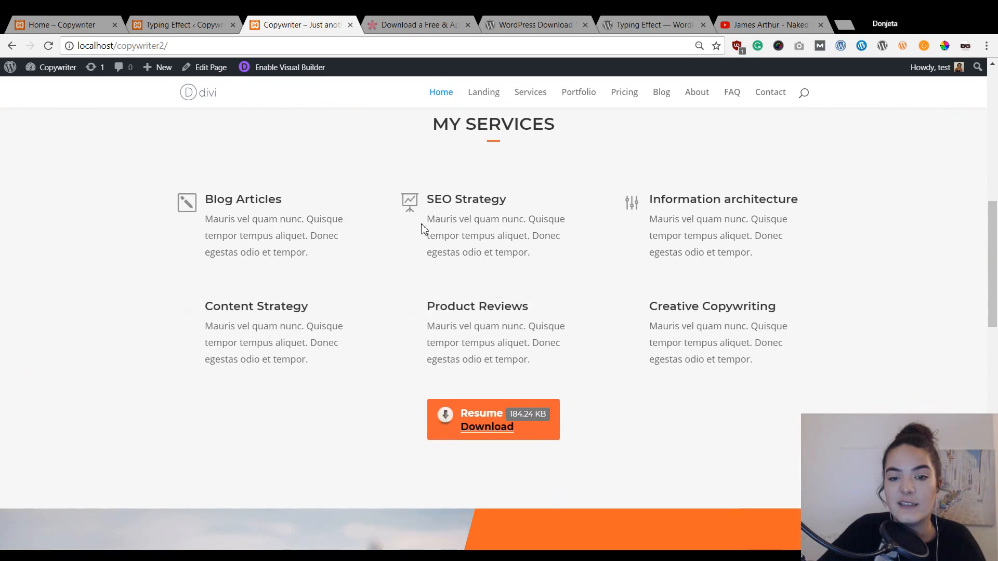
scroll(422, 226, up, 6)
scroll(422, 228, up, 1)
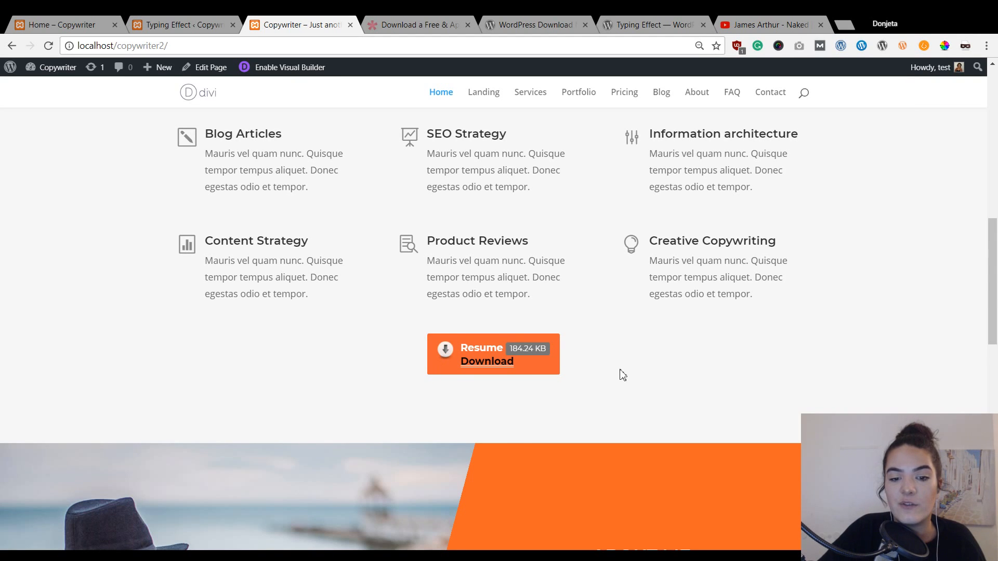
click(493, 368)
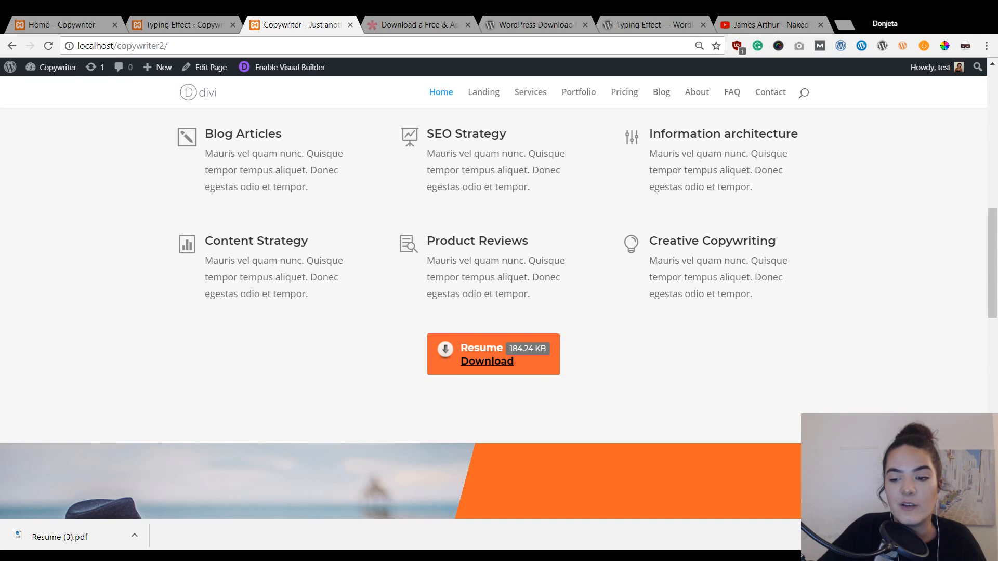
click(984, 536)
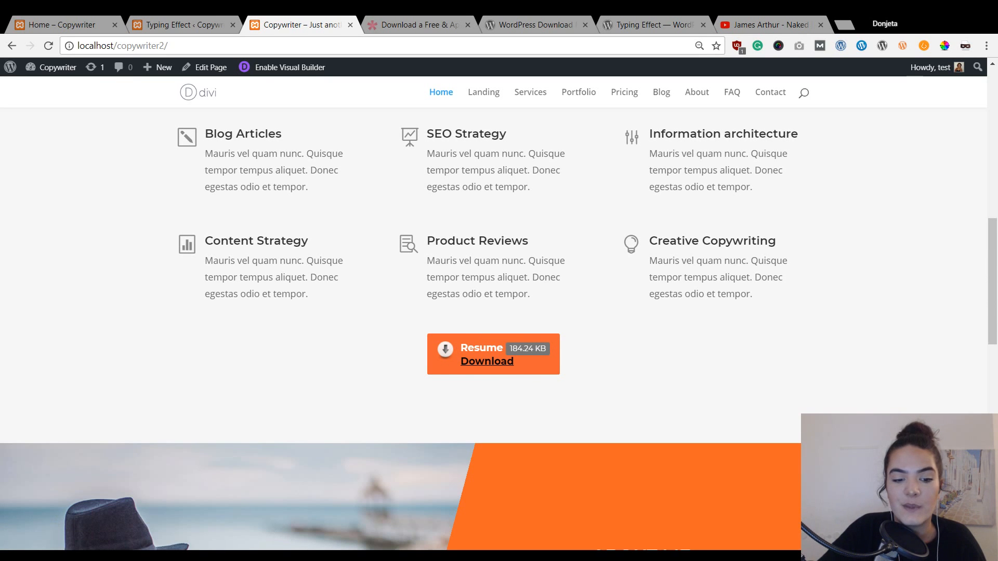